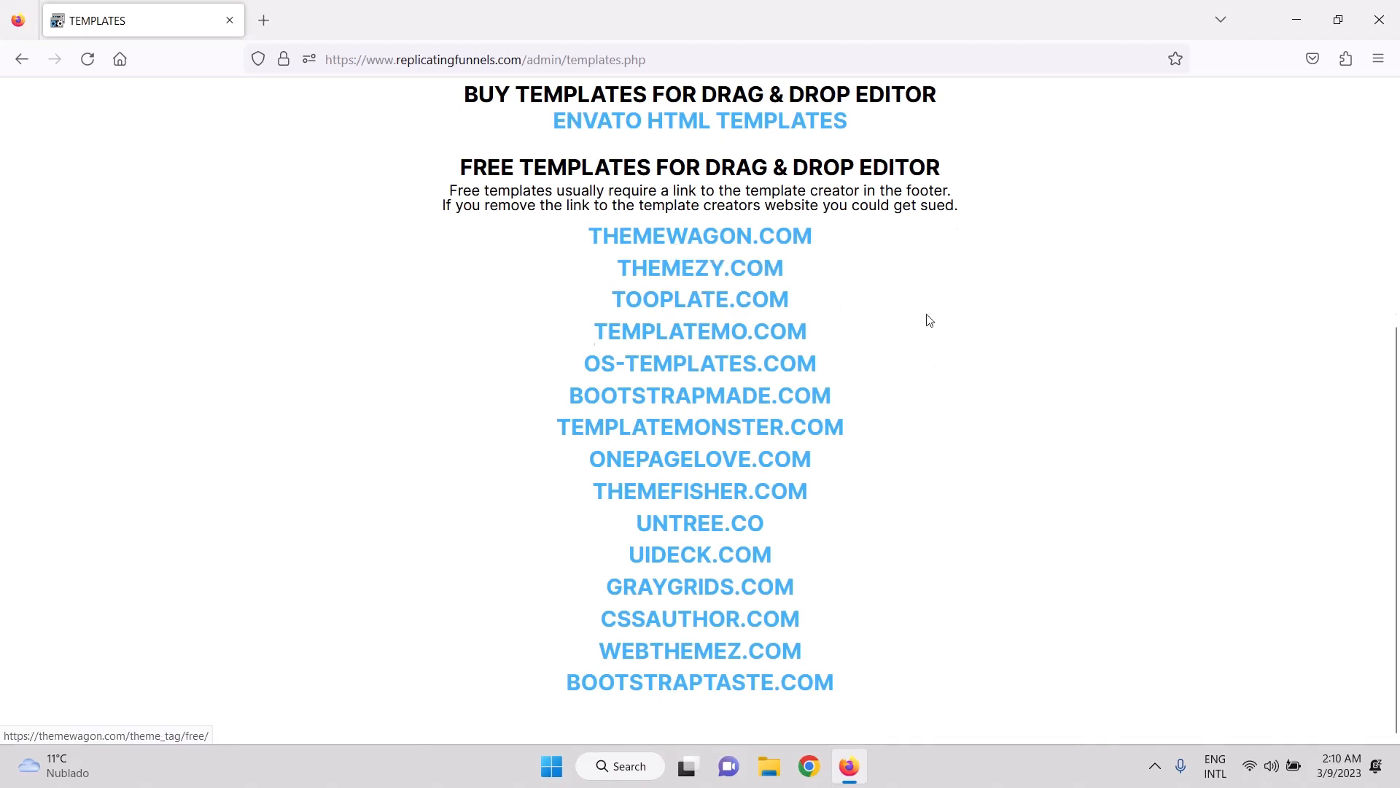
# Browse the page and open the ThemeWagon free templates site.
pyautogui.scroll(4, 741, 436)
pyautogui.scroll(-3, 894, 493)
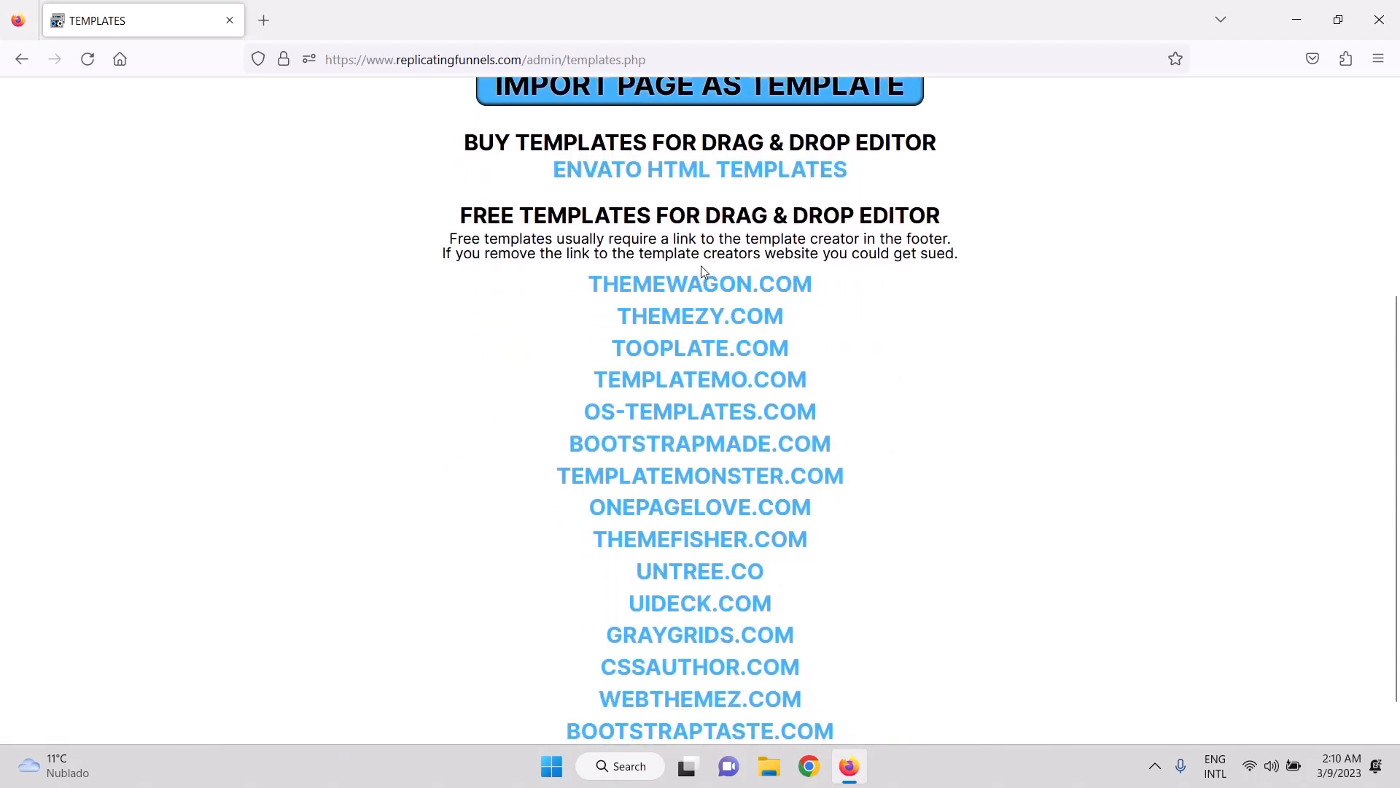
pyautogui.scroll(-1, 945, 428)
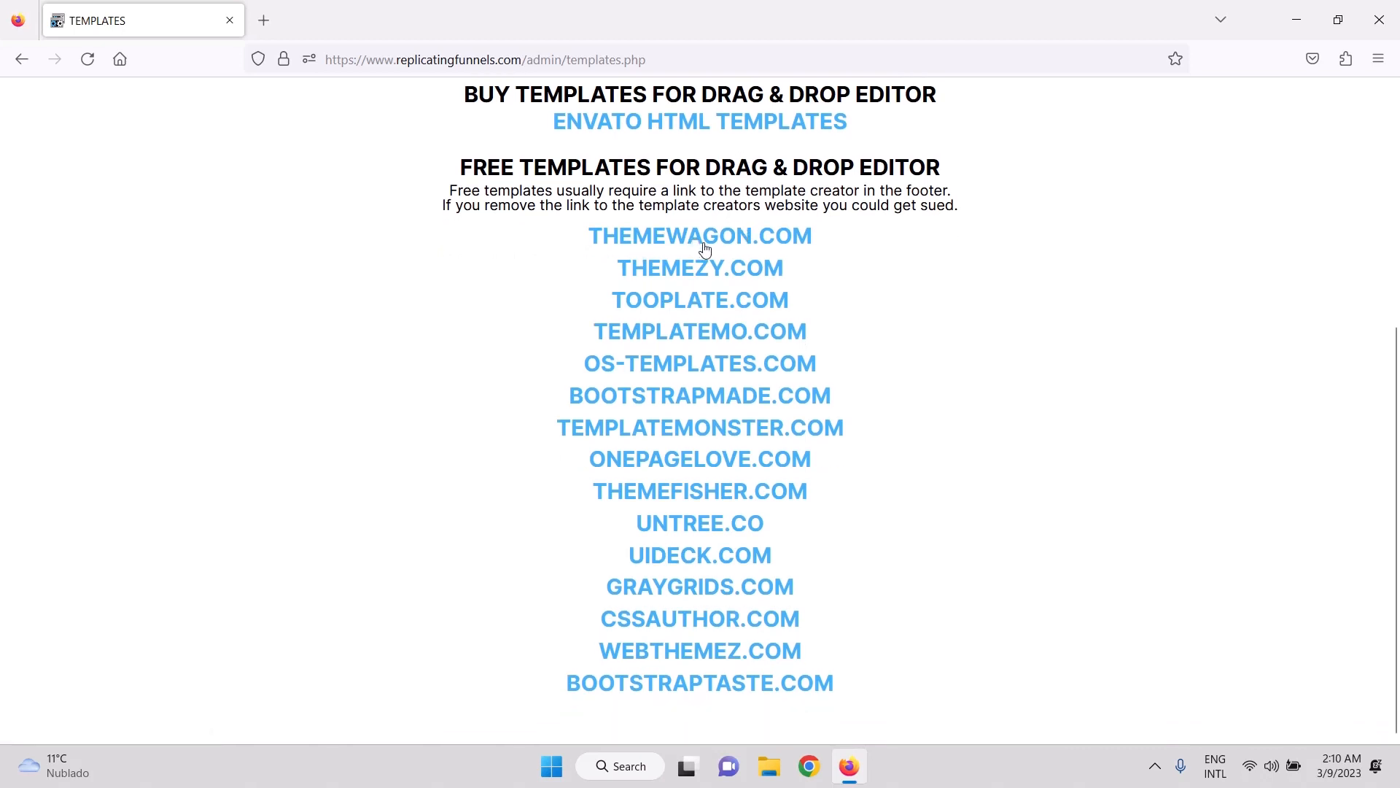
pyautogui.scroll(3, 958, 369)
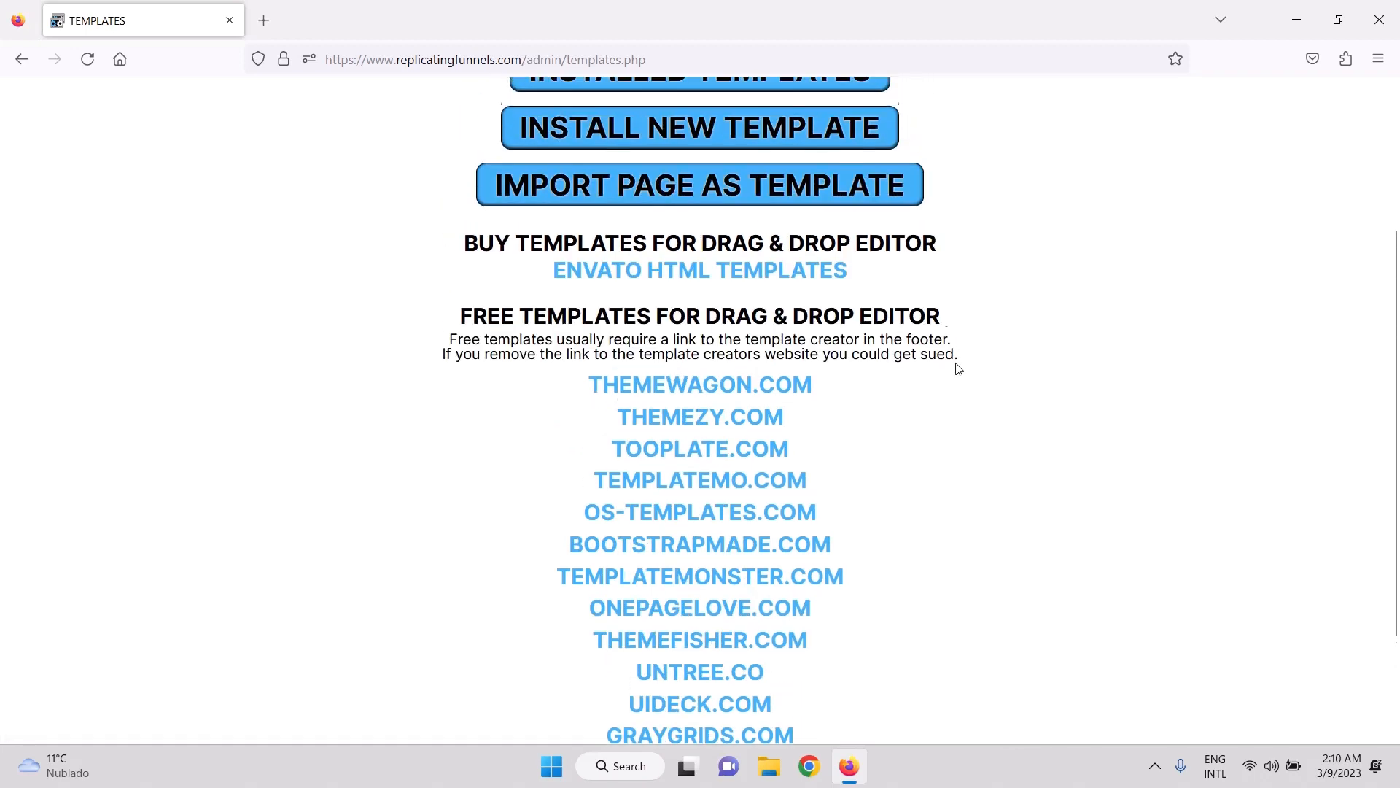
pyautogui.scroll(3, 911, 441)
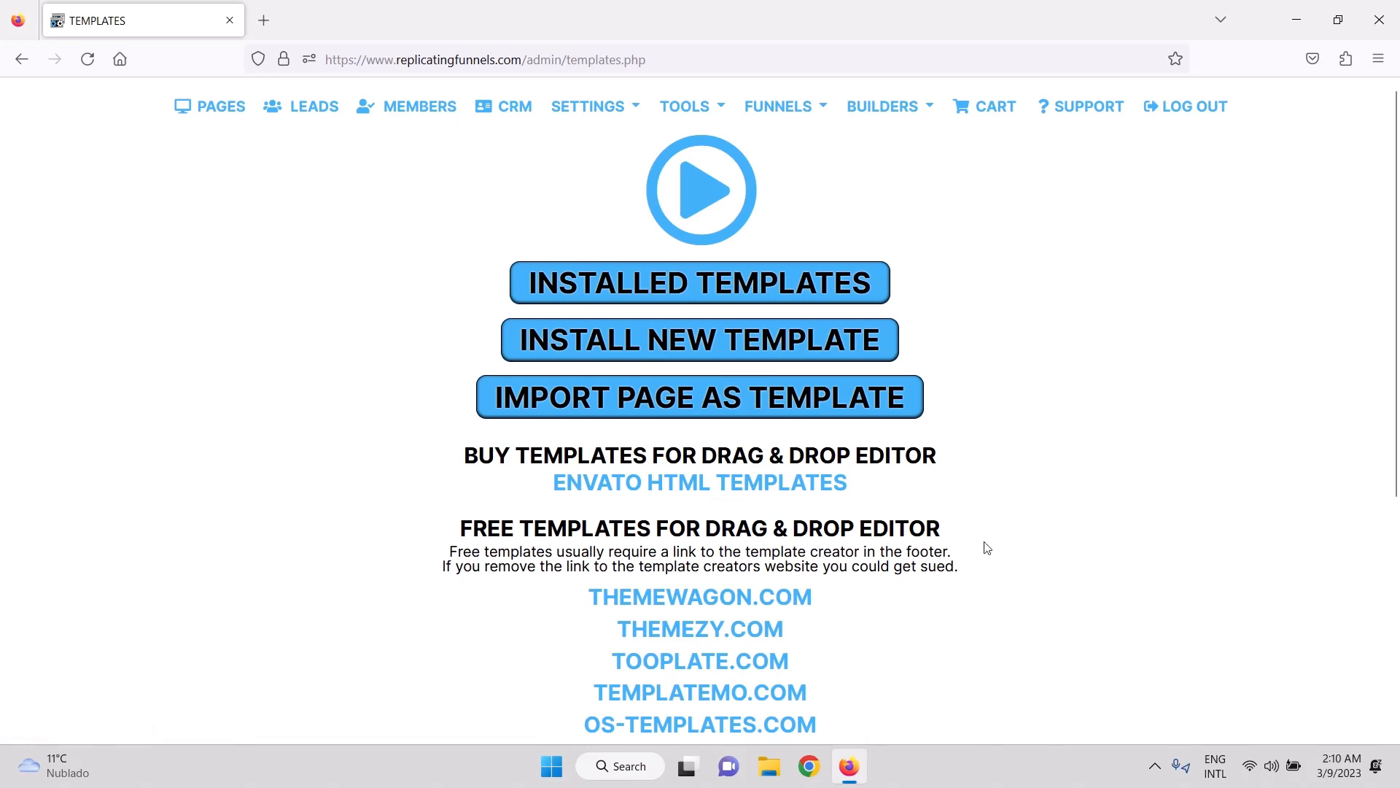
pyautogui.scroll(-3, 987, 547)
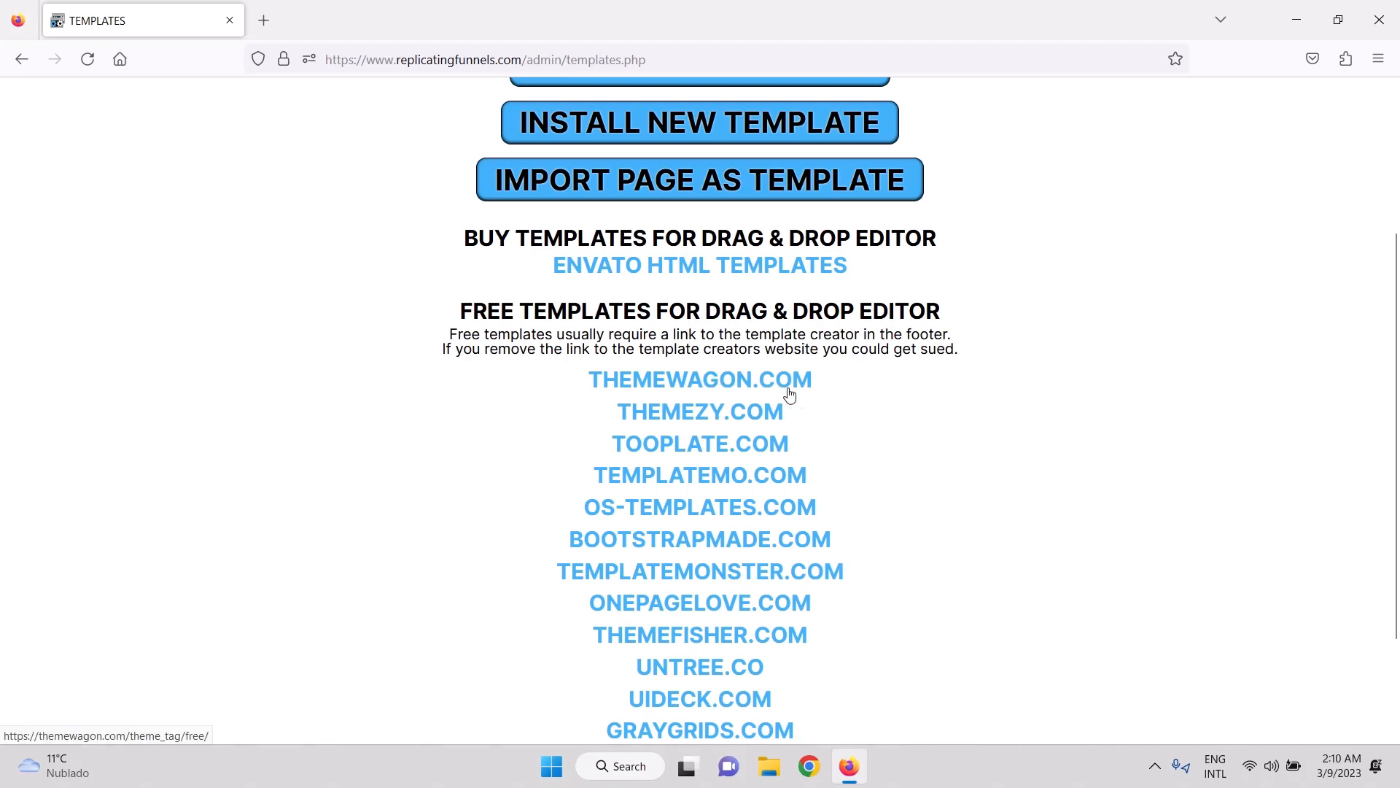
pyautogui.scroll(-1, 850, 444)
pyautogui.scroll(2, 850, 443)
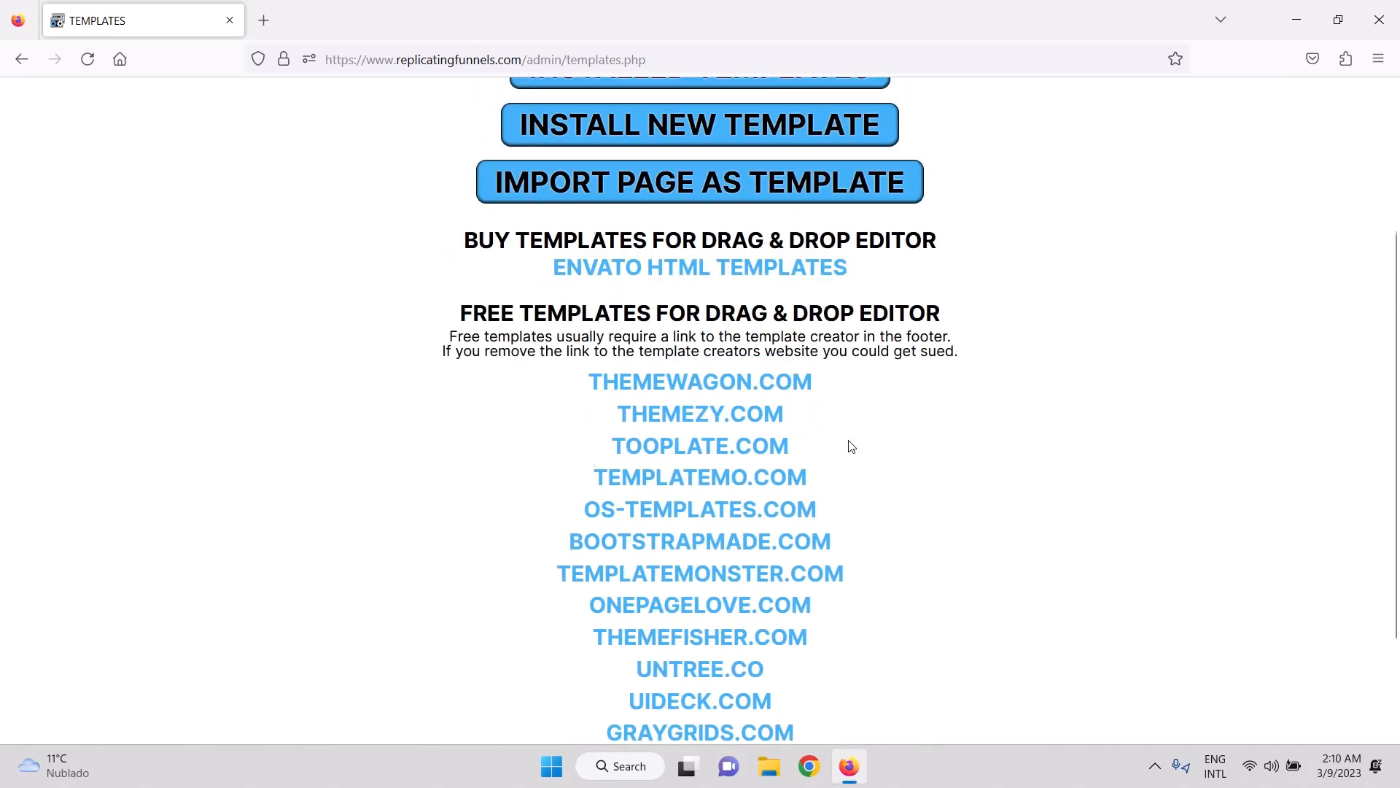
pyautogui.scroll(1, 850, 444)
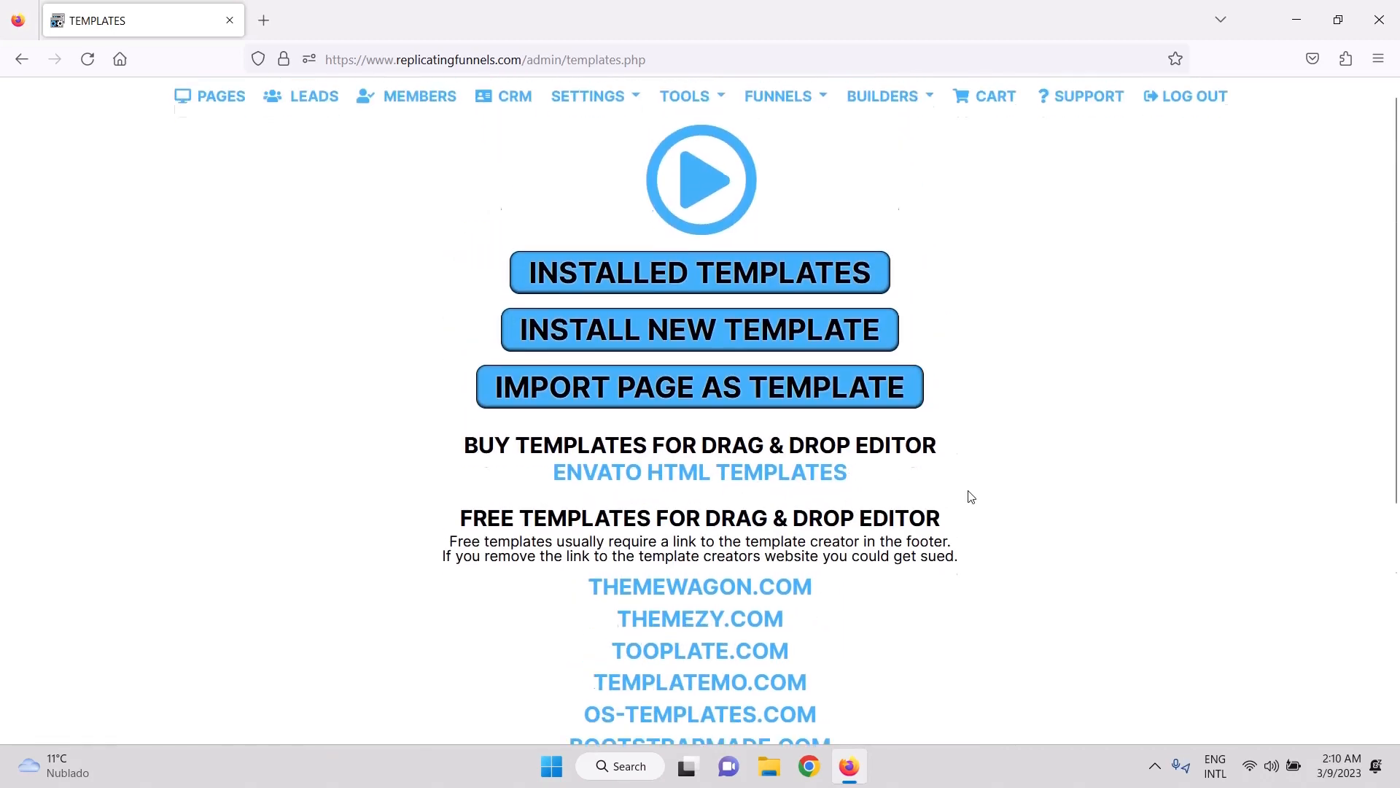
pyautogui.scroll(-3, 969, 494)
pyautogui.scroll(4, 916, 361)
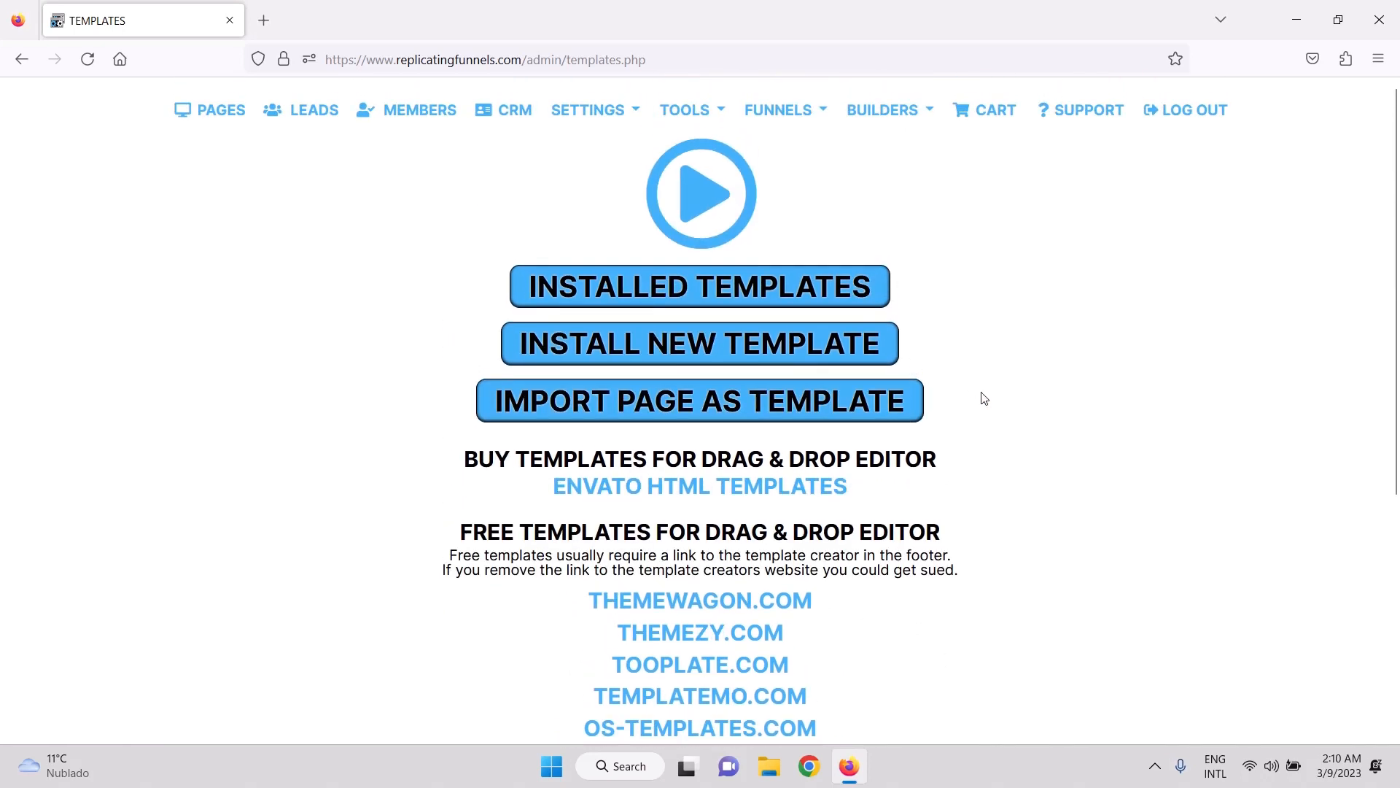
pyautogui.scroll(-2, 970, 532)
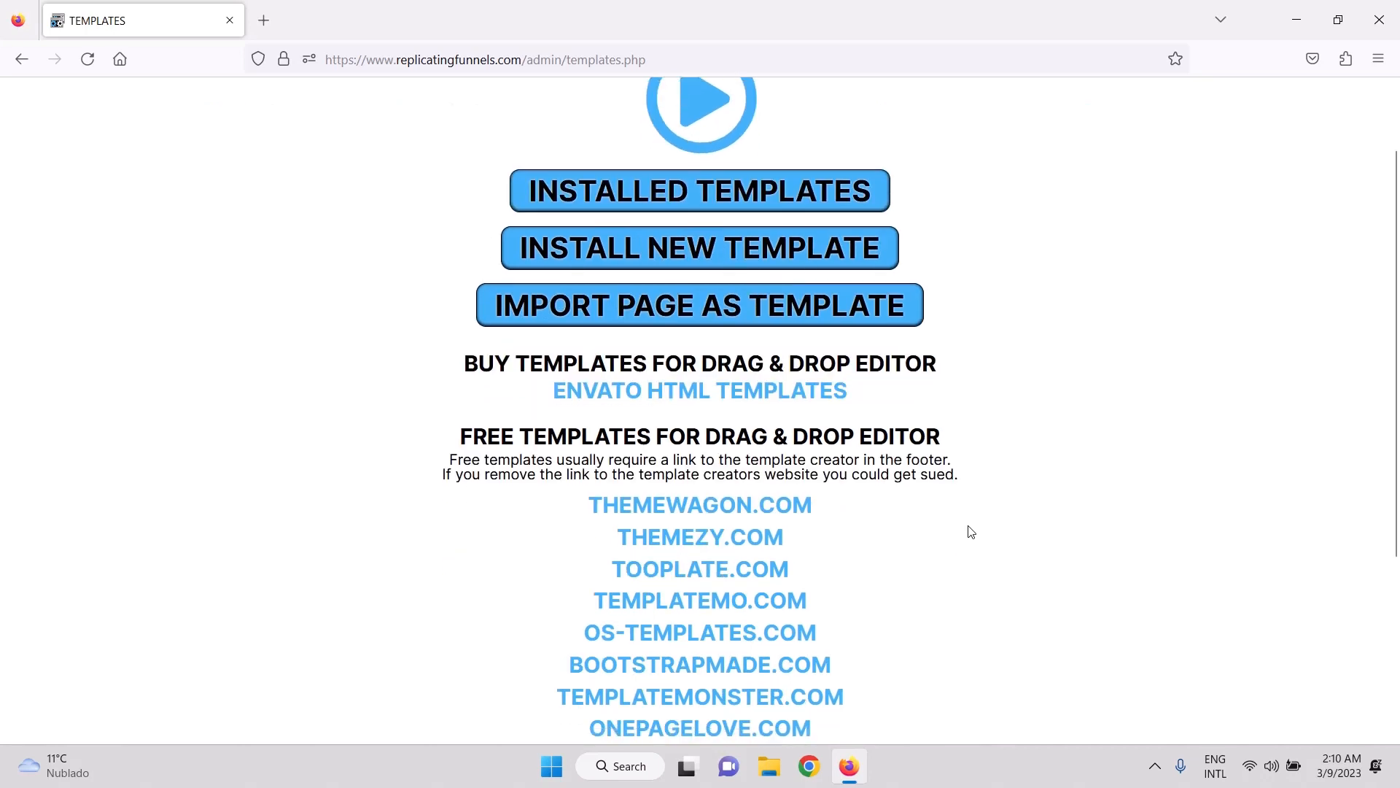
pyautogui.scroll(2, 970, 531)
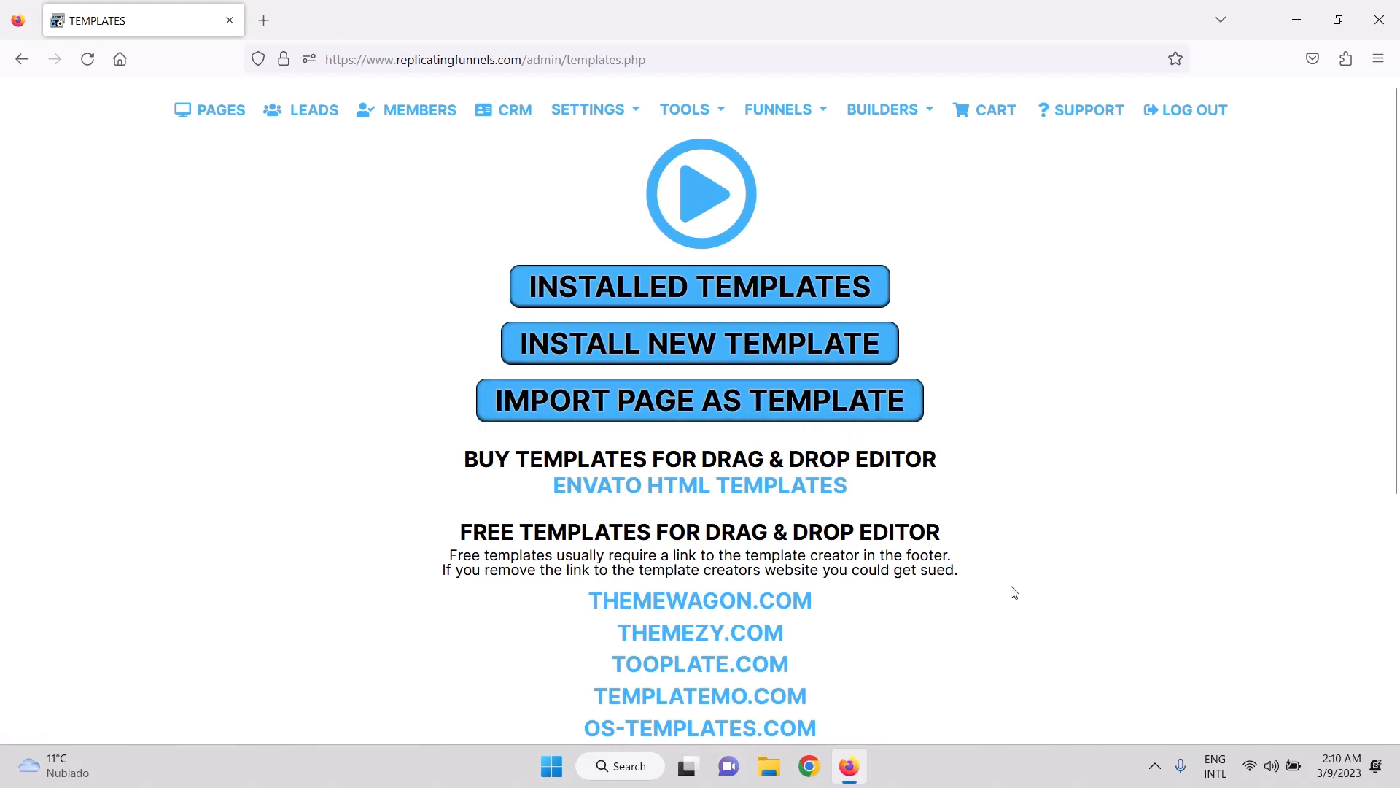
pyautogui.scroll(-3, 1014, 592)
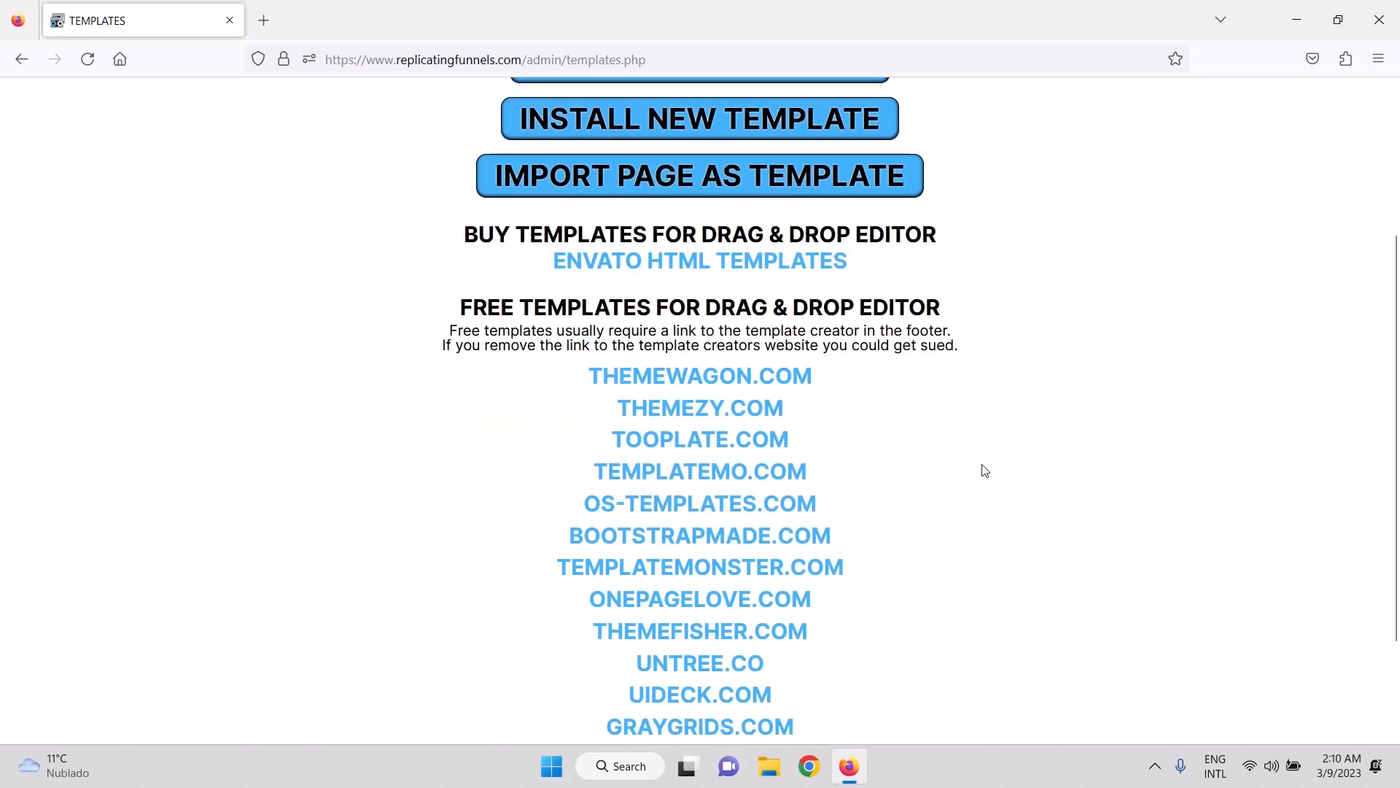
pyautogui.click(729, 388)
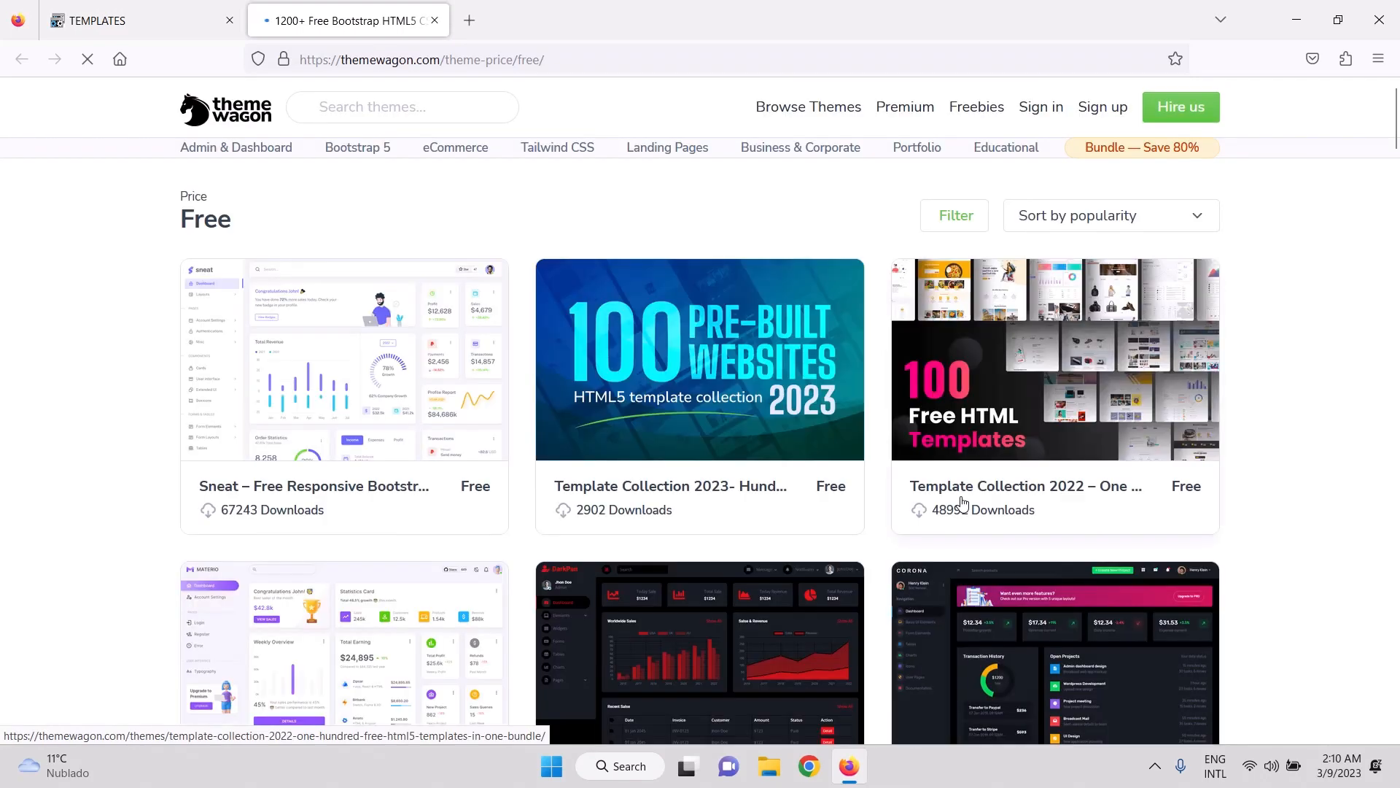
# Scroll to the Elearning card and launch its live preview in a new tab.
pyautogui.scroll(-3, 802, 696)
pyautogui.scroll(-15, 800, 691)
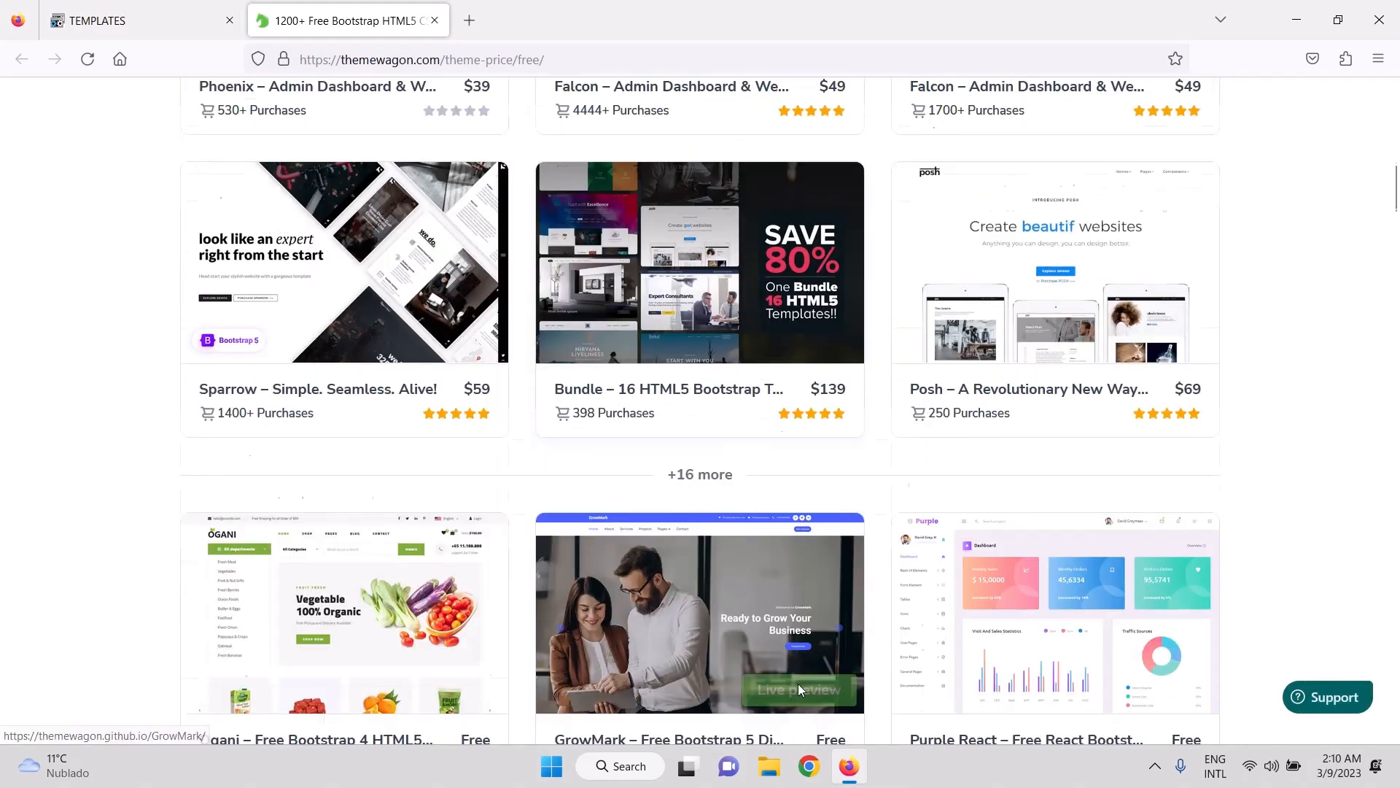
pyautogui.scroll(-5, 819, 435)
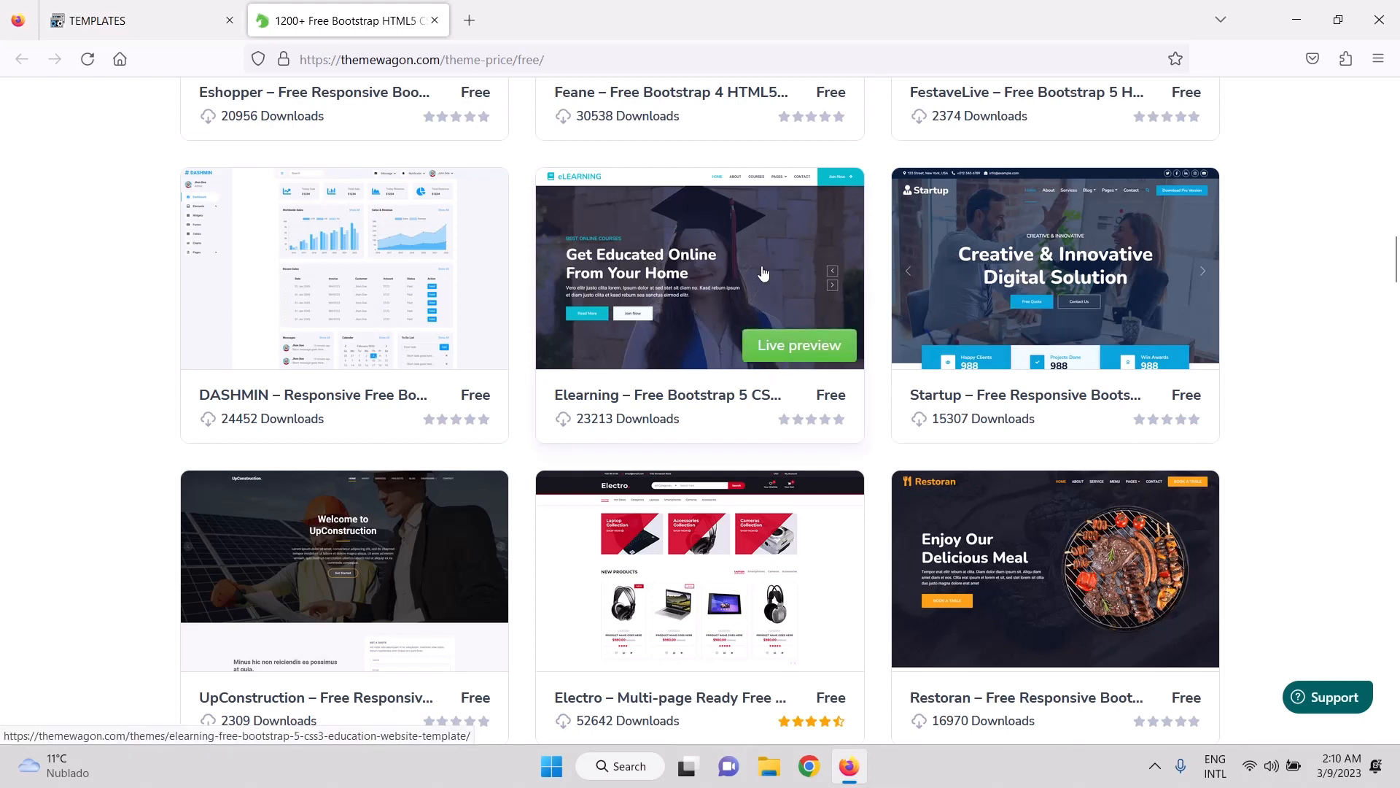
pyautogui.click(800, 357)
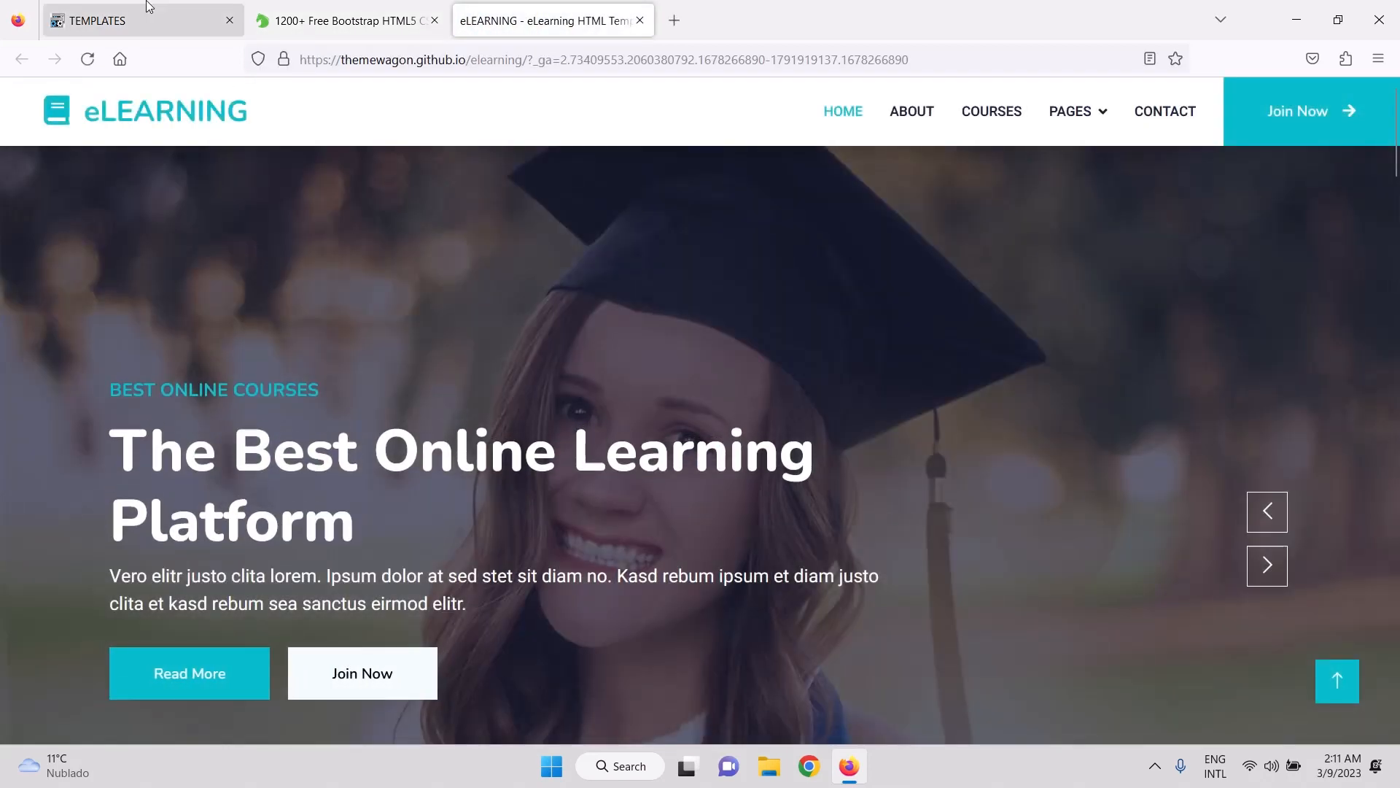
# Back in the Templates tab, briefly view the Pages list, then return to Templates.
pyautogui.click(148, 6)
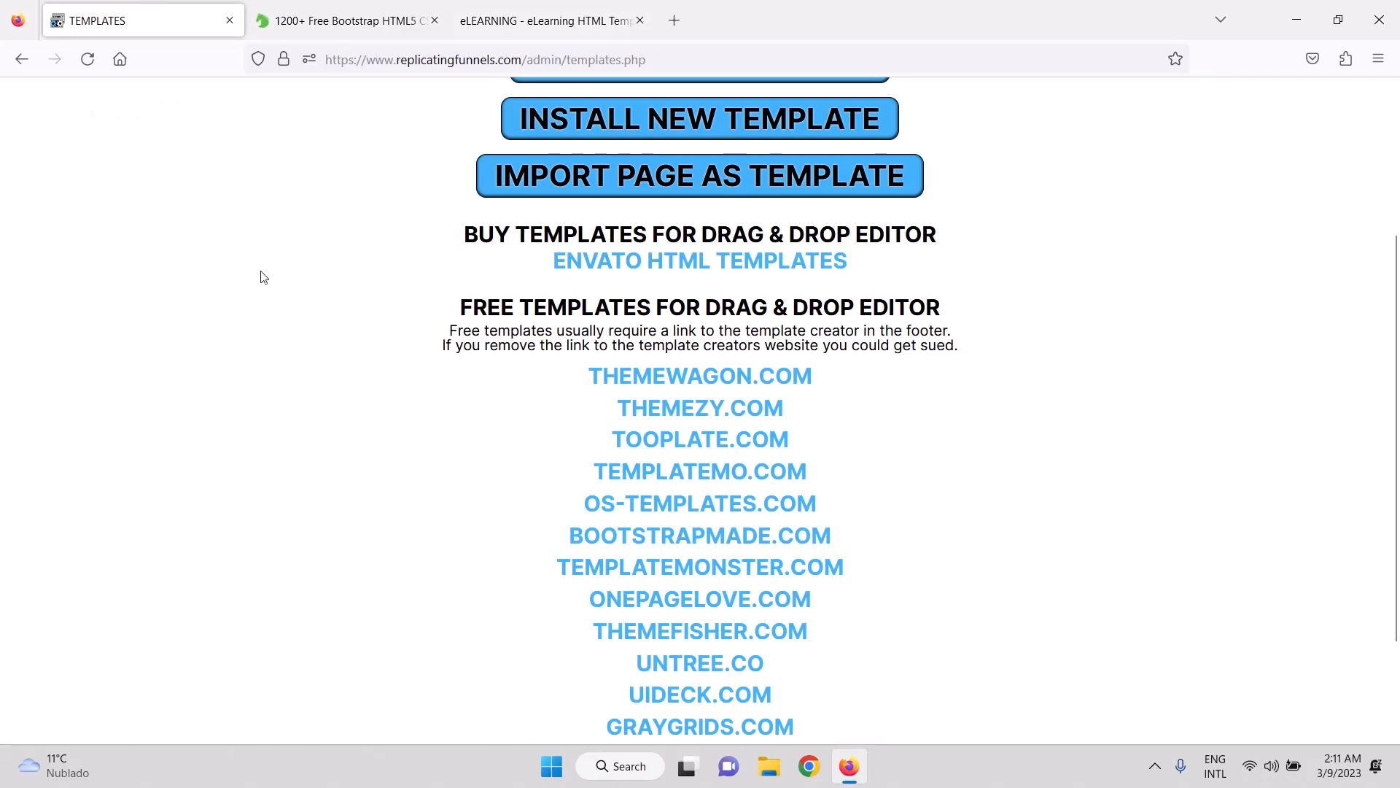
pyautogui.click(190, 133)
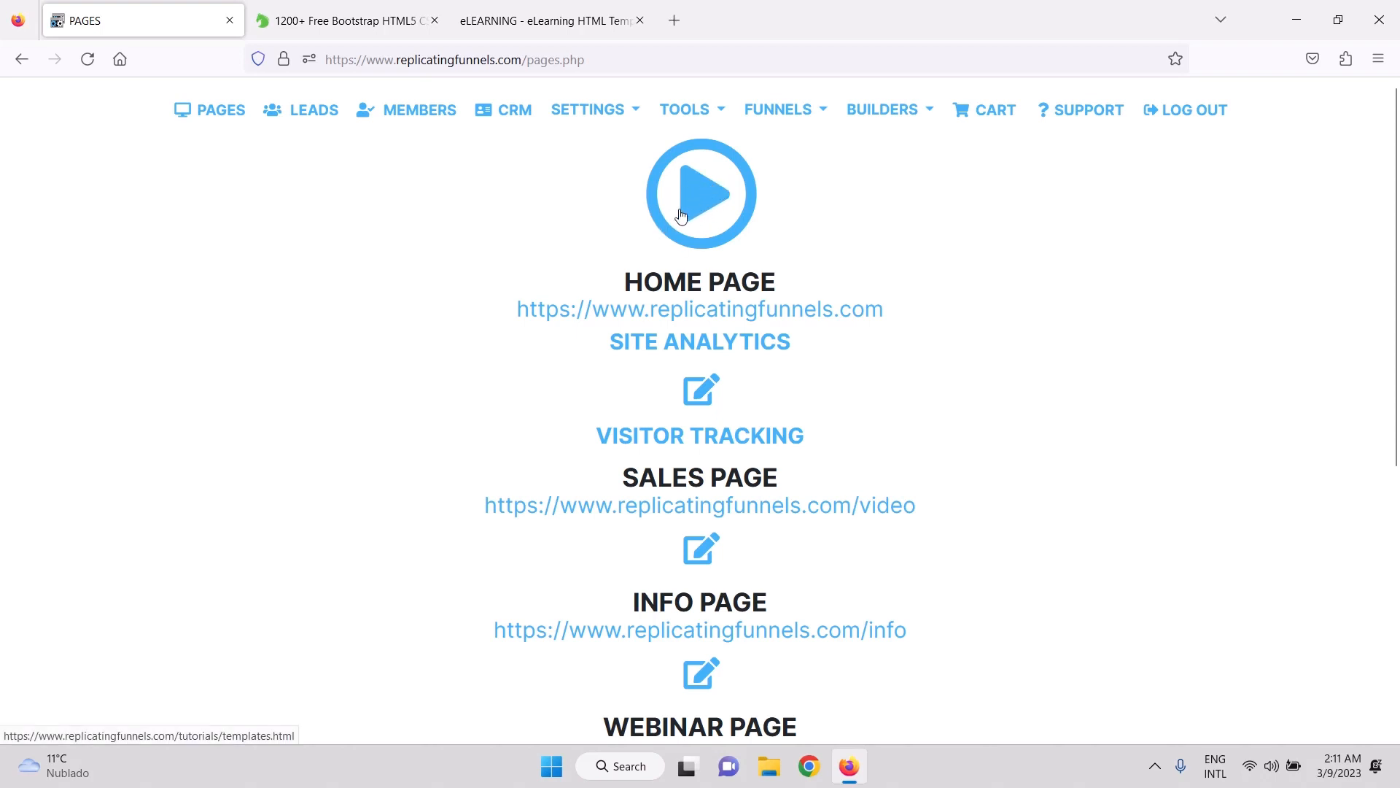
pyautogui.click(16, 63)
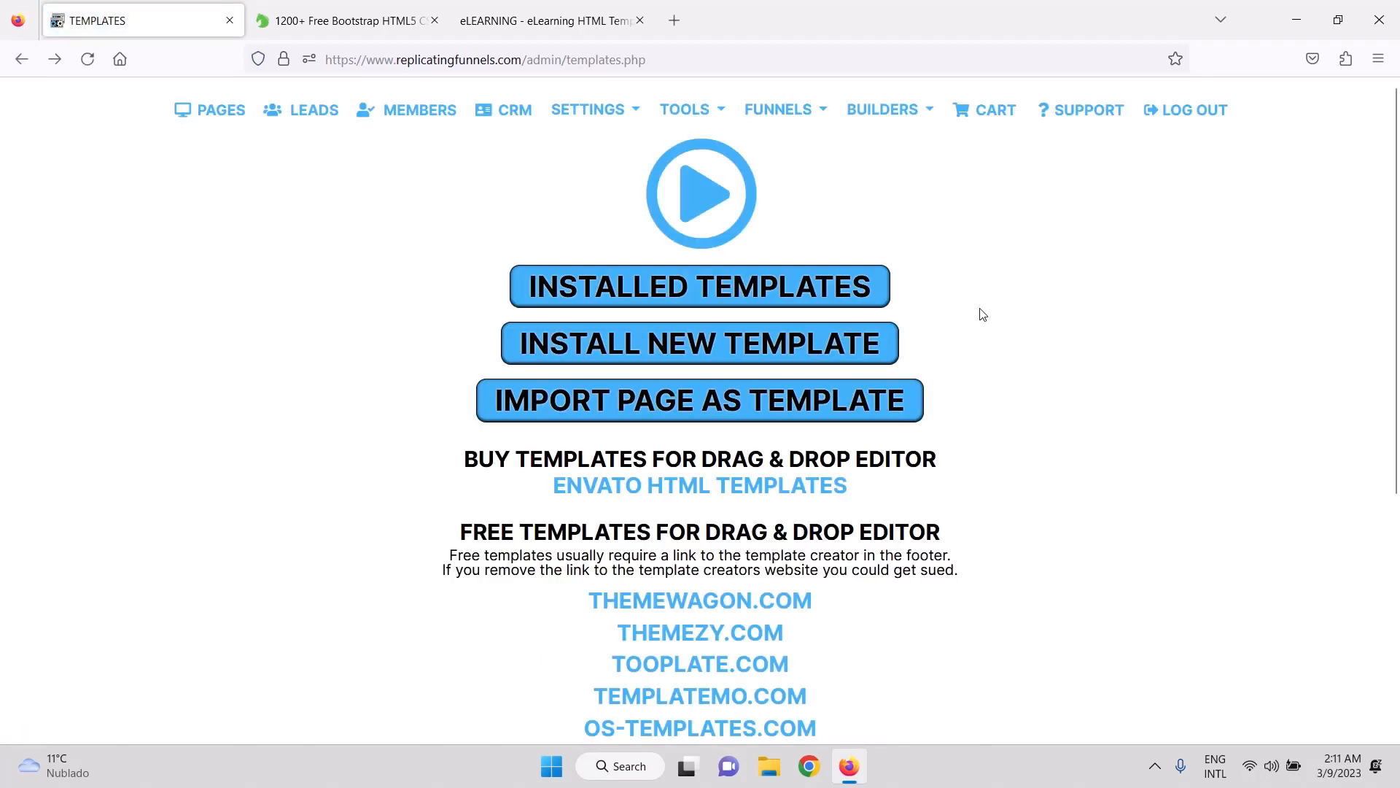
pyautogui.click(523, 27)
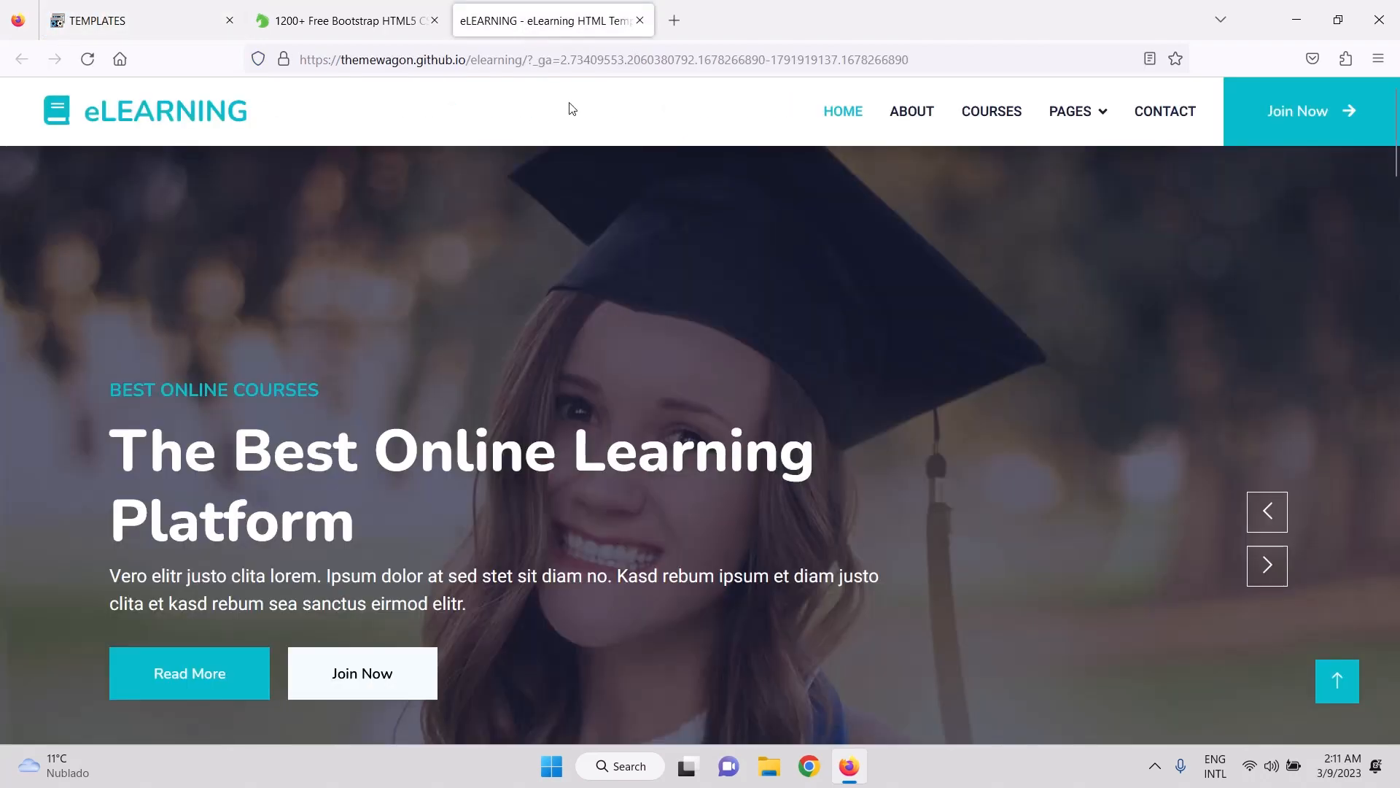
pyautogui.moveTo(522, 61); pyautogui.dragTo(120, 40)
pyautogui.hotkey('ctrl', 'c')
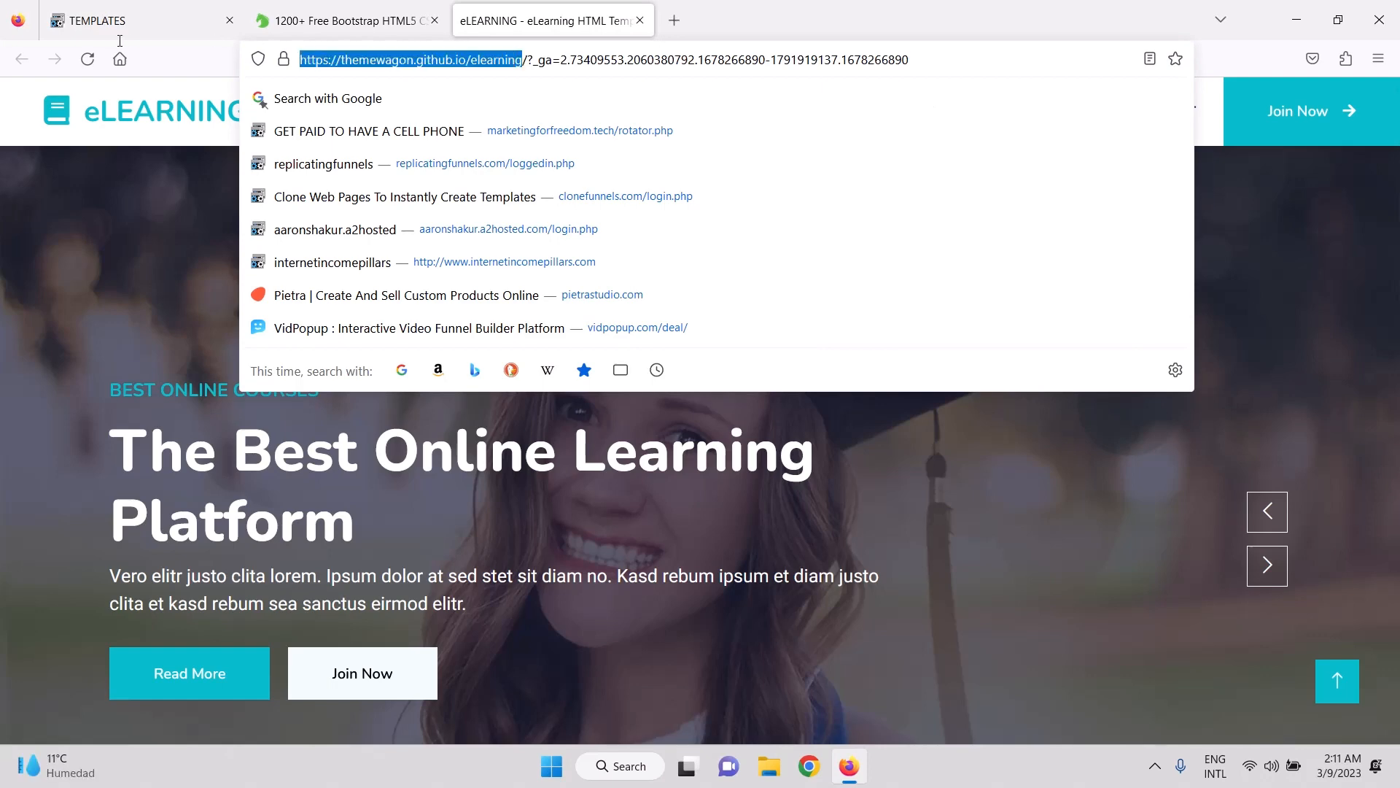
pyautogui.click(173, 10)
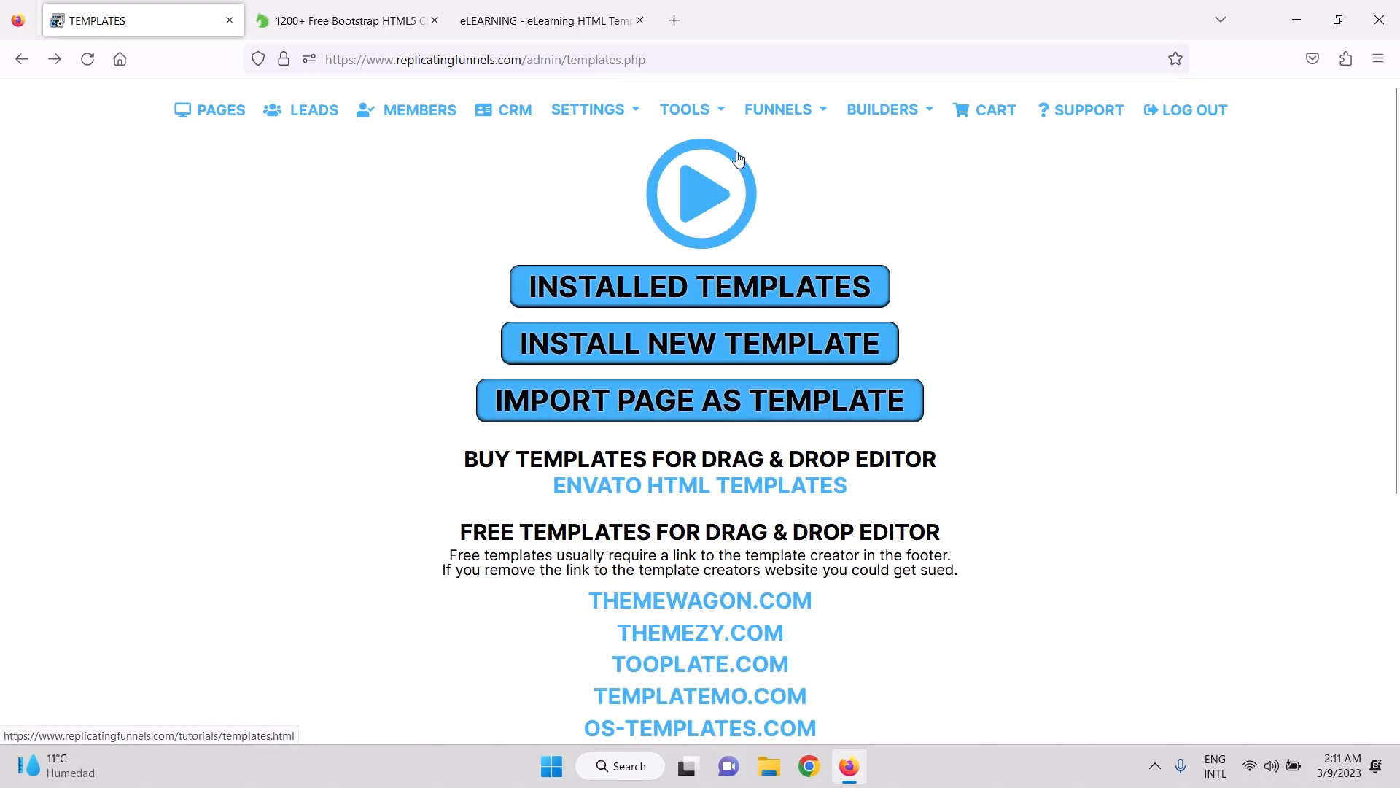
pyautogui.click(713, 116)
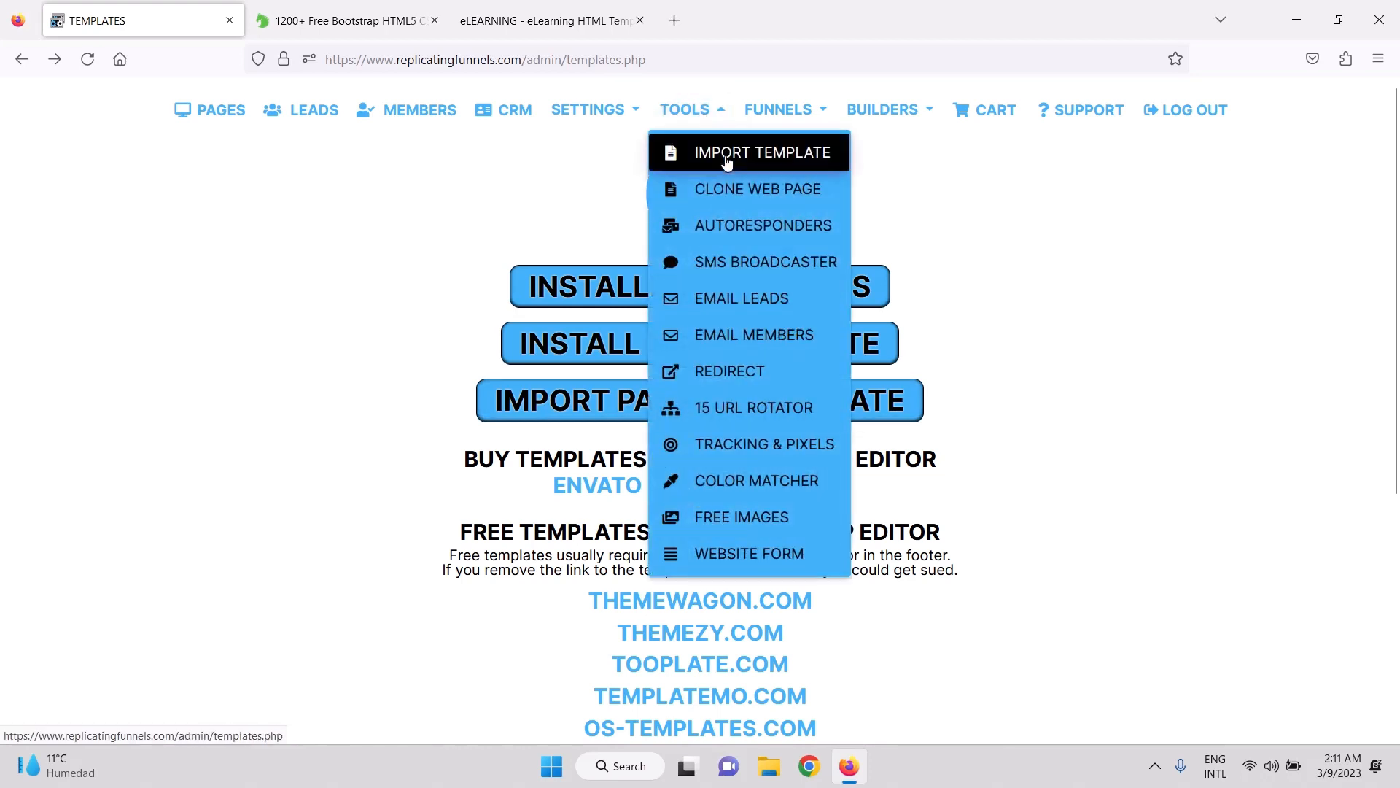
pyautogui.click(730, 188)
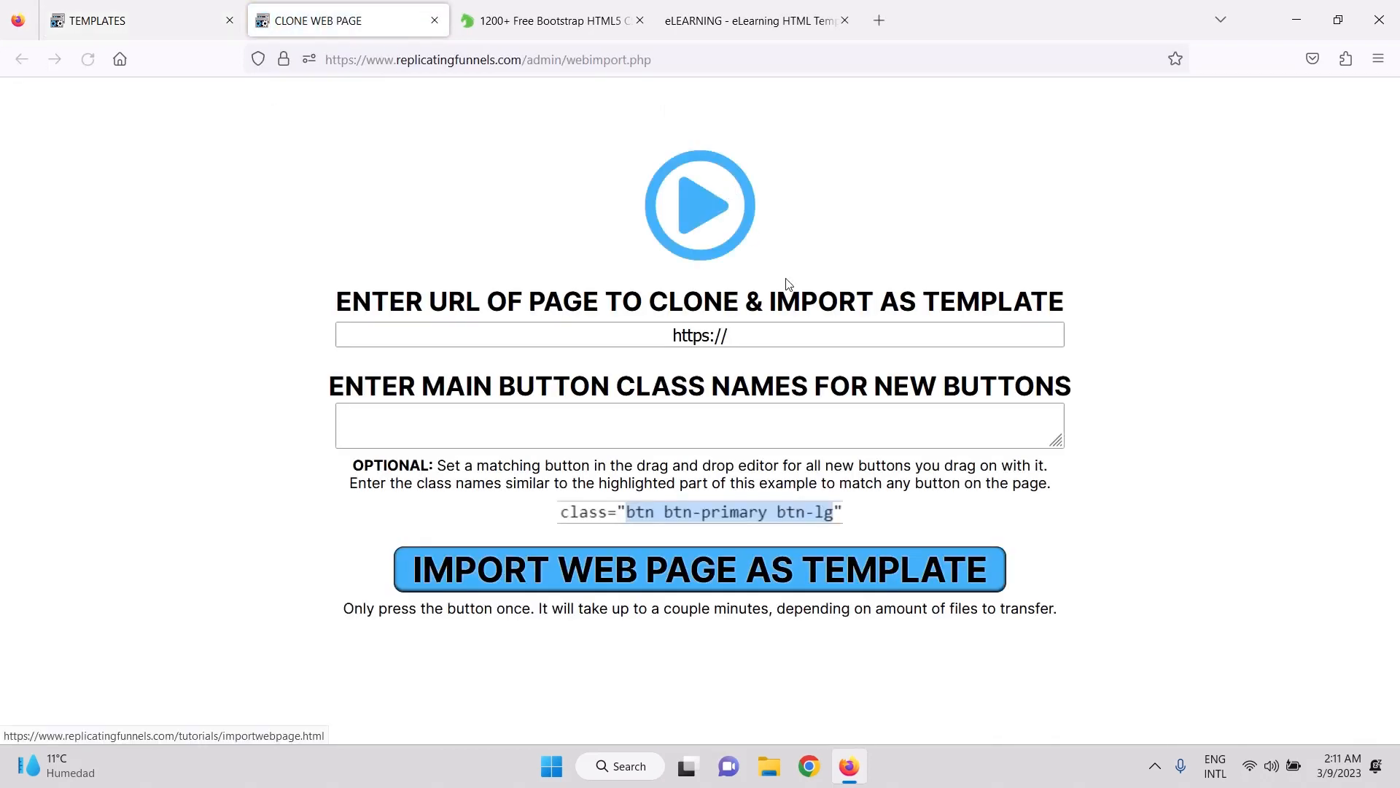
pyautogui.tripleClick(369, 334)
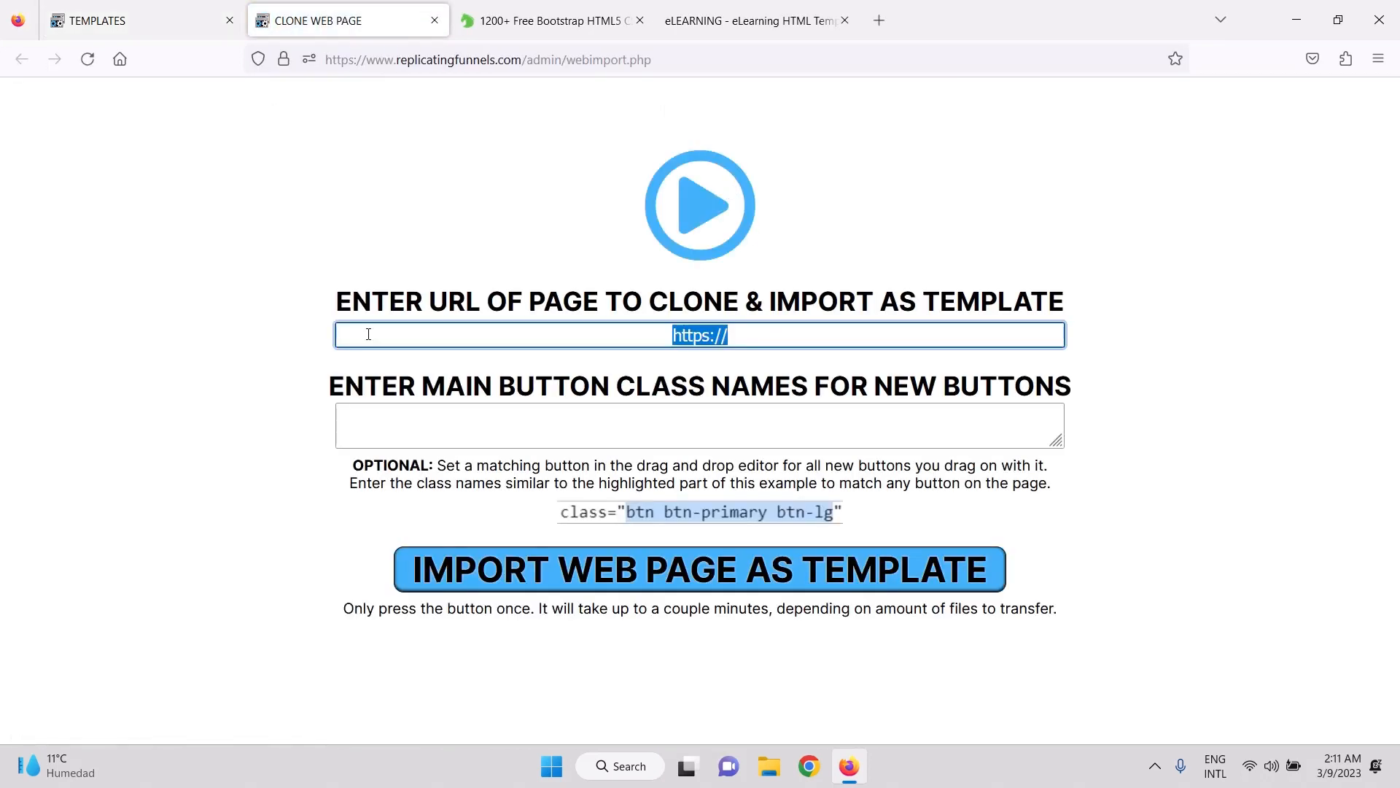
pyautogui.hotkey('ctrl', 'v')
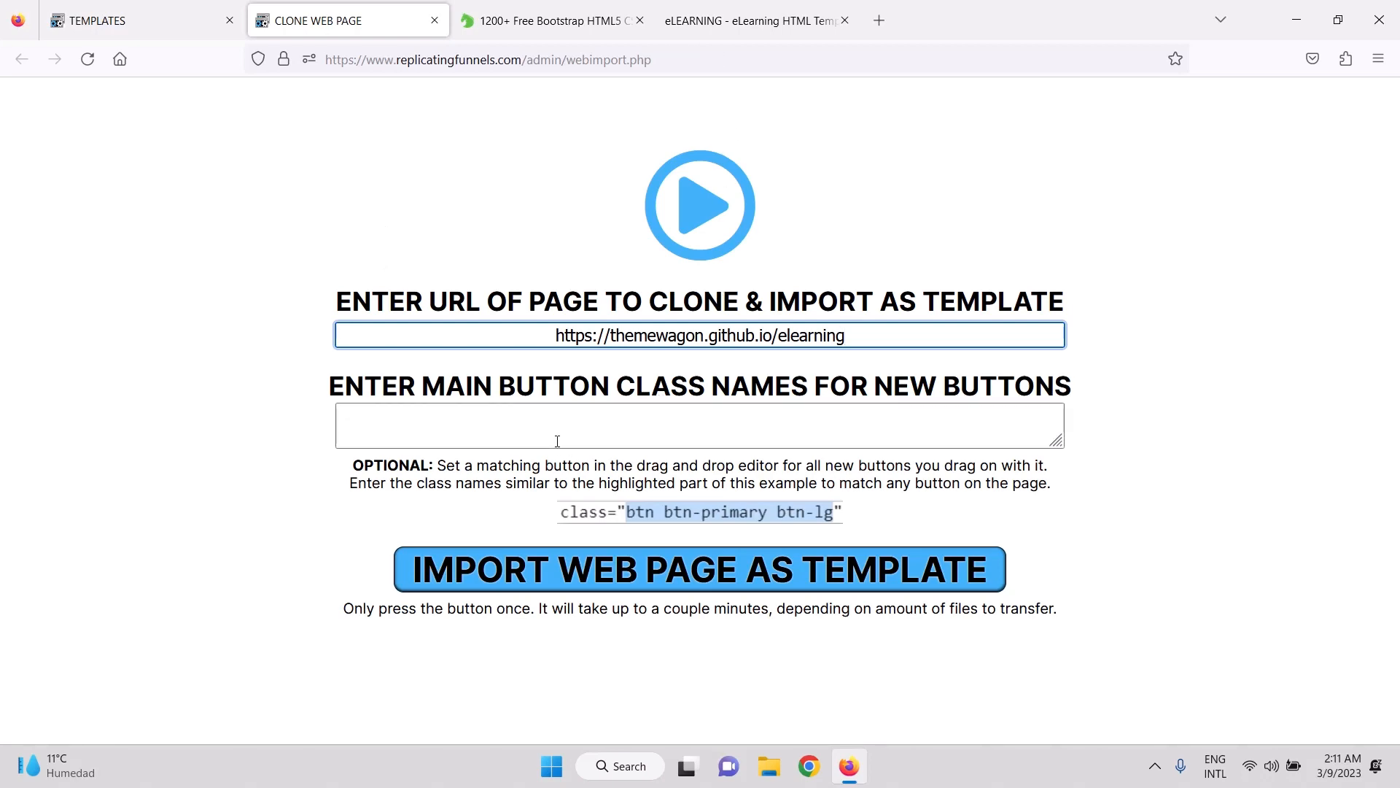
pyautogui.click(812, 13)
pyautogui.scroll(-5, 1014, 465)
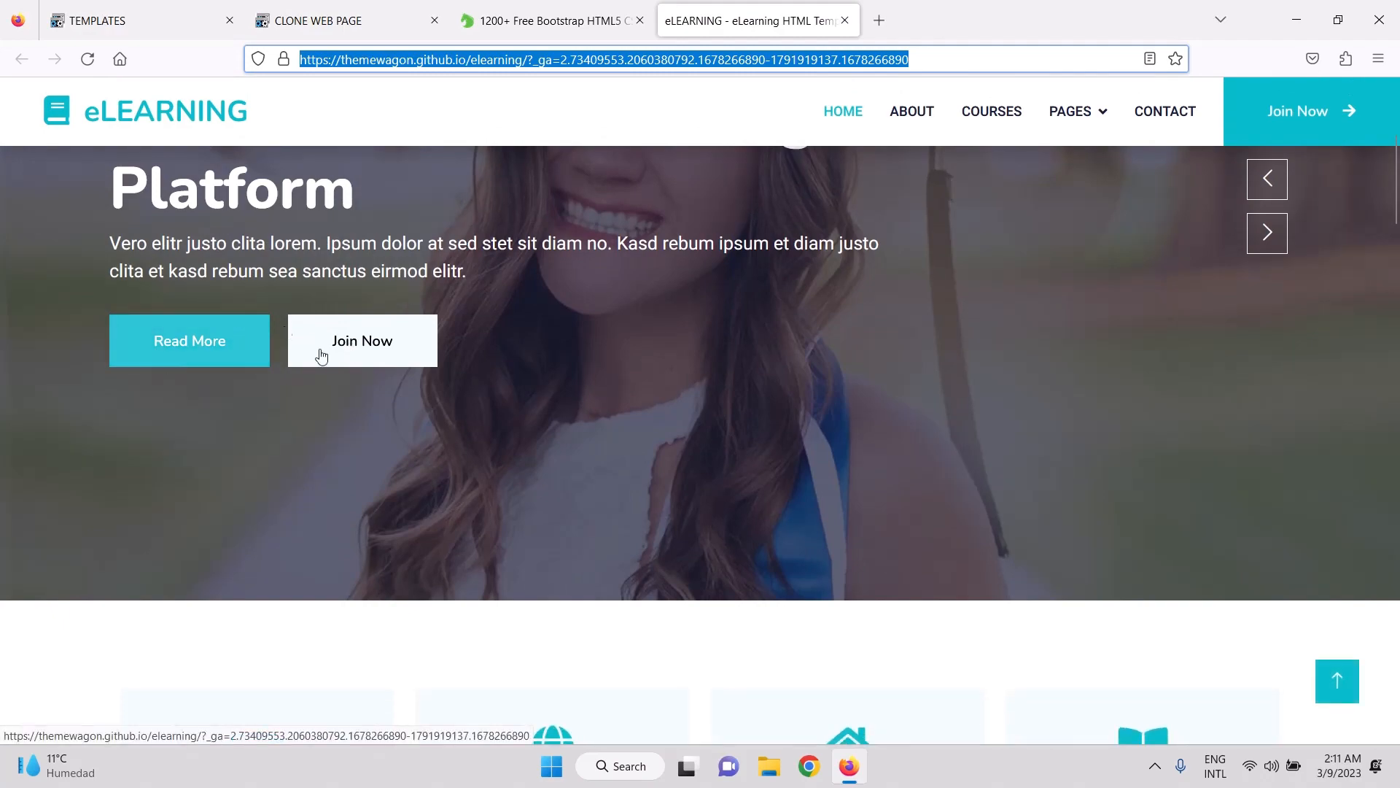
# Inspect the Read More link and copy its class names into the clone form's button class field.
pyautogui.scroll(-15, 425, 501)
pyautogui.scroll(-6, 426, 502)
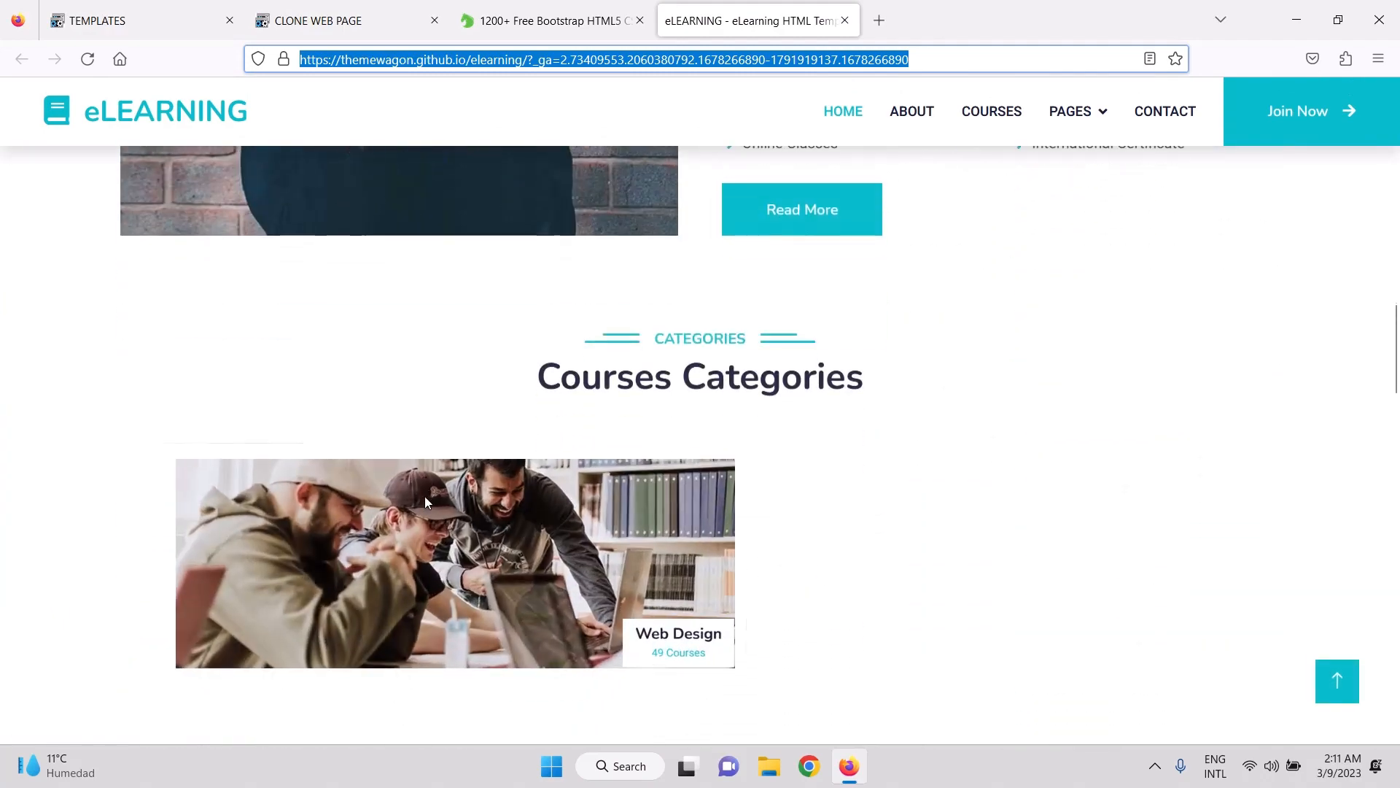
pyautogui.scroll(2, 911, 313)
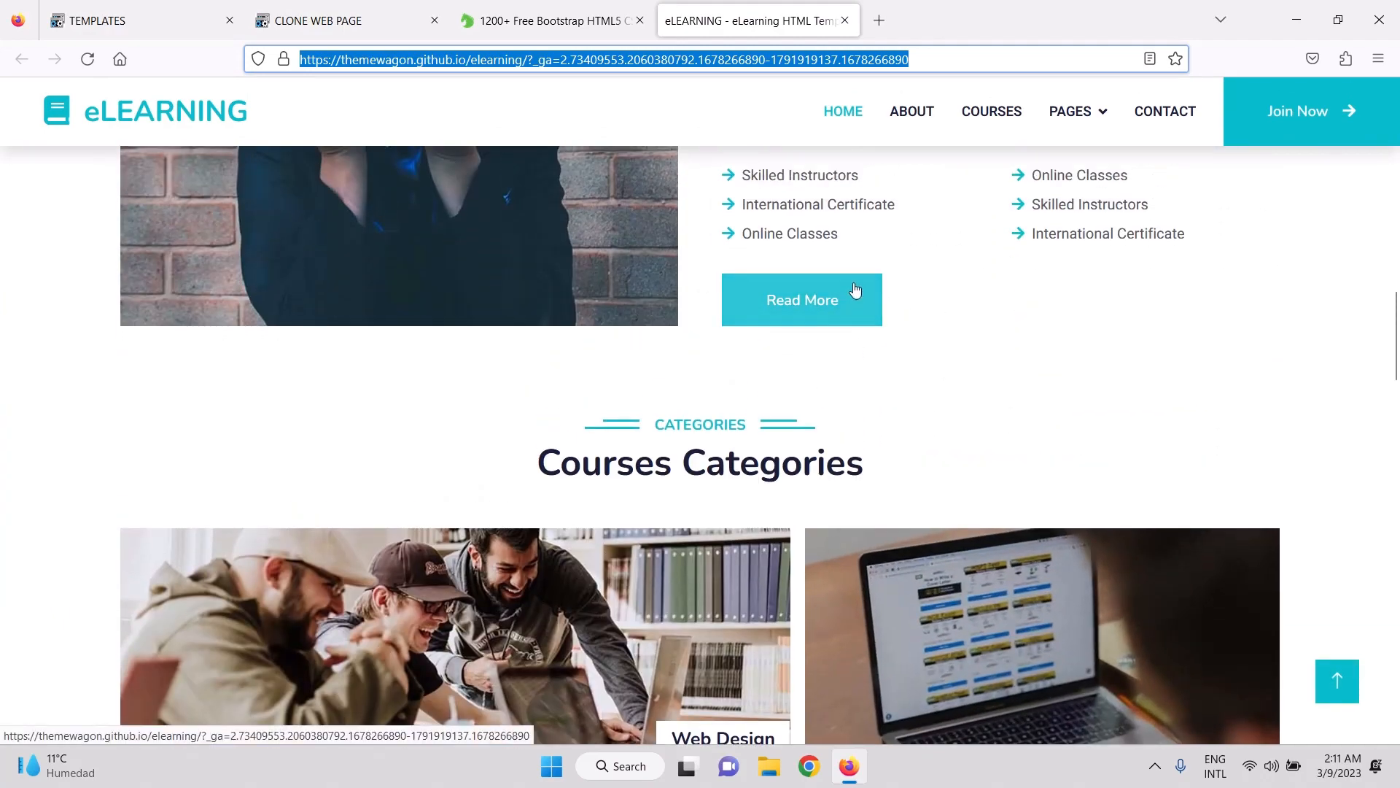
pyautogui.rightClick(857, 277)
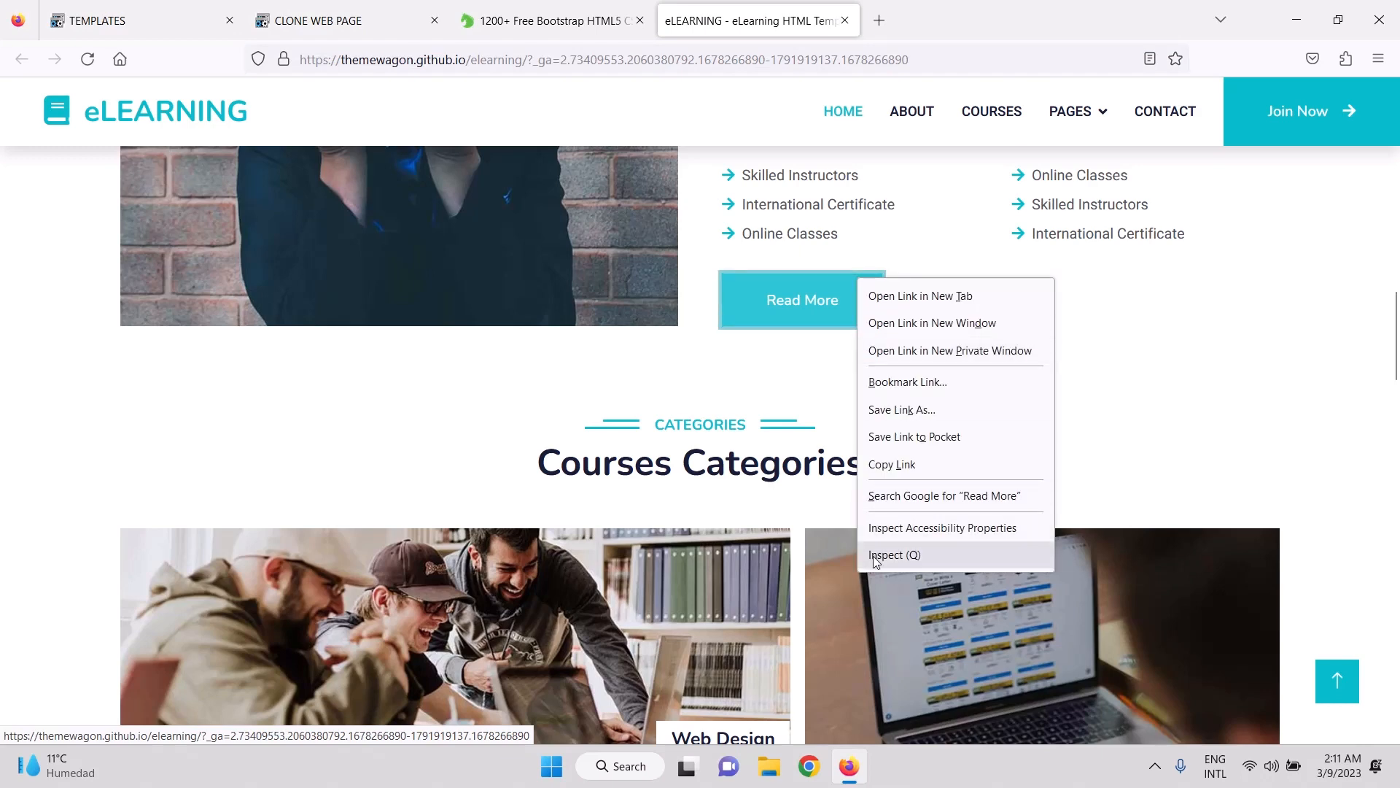
pyautogui.click(875, 554)
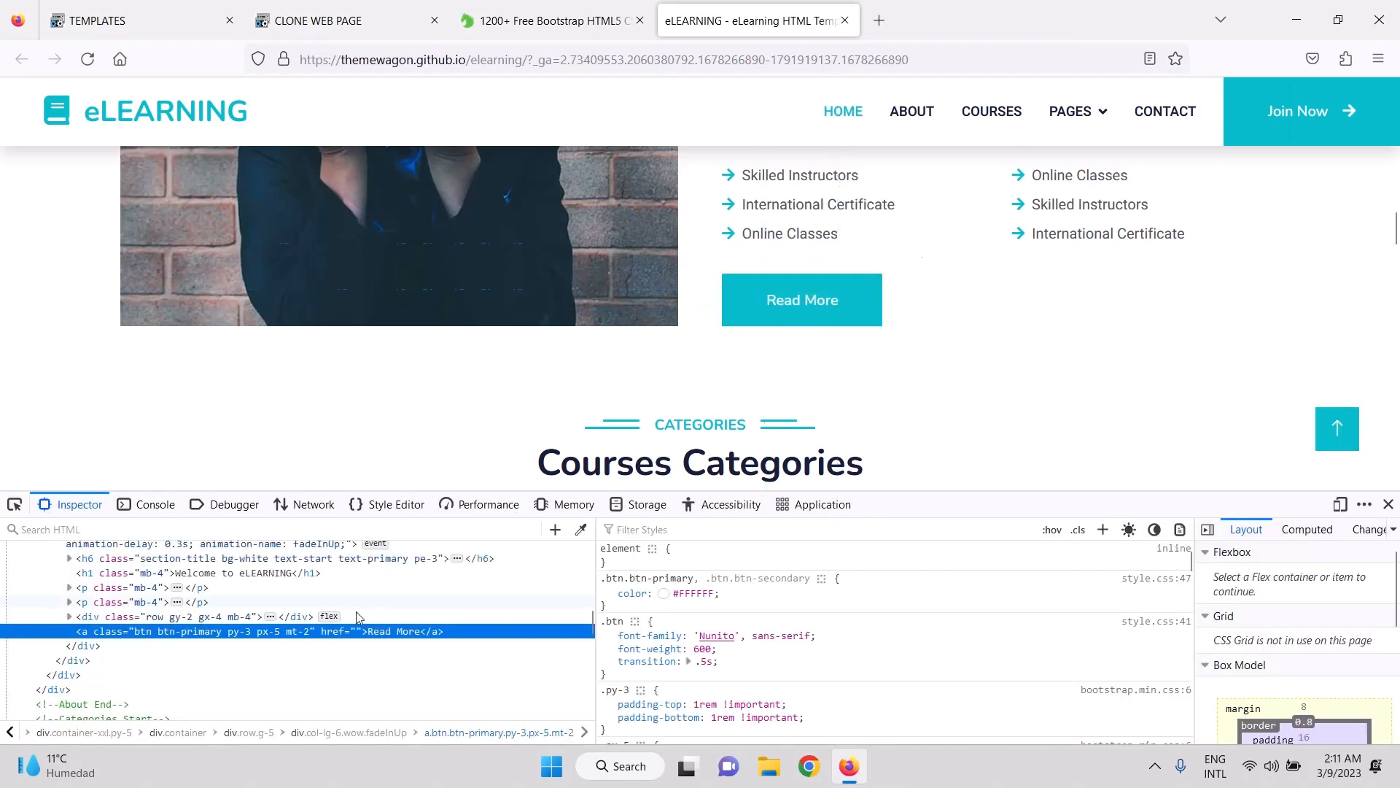
pyautogui.doubleClick(224, 630)
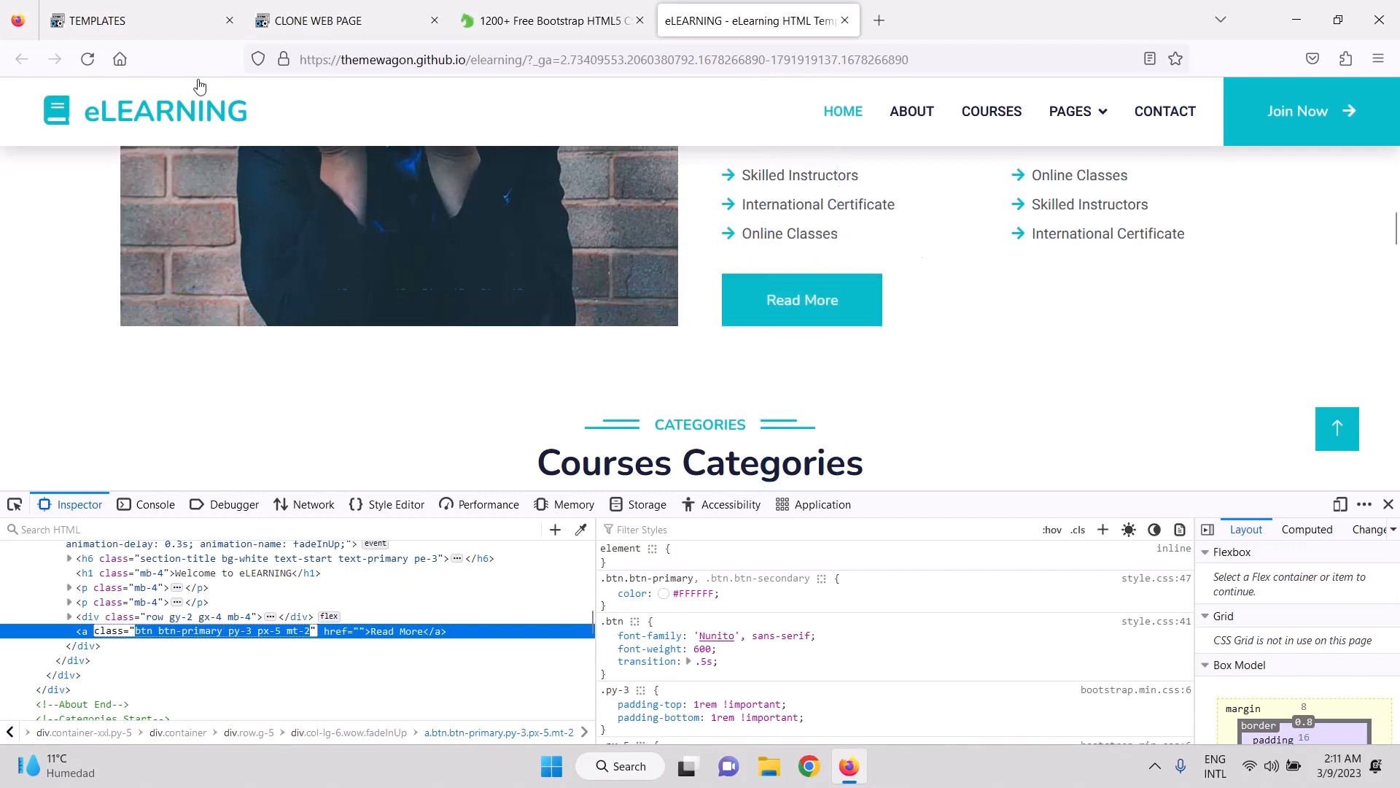
pyautogui.click(278, 30)
pyautogui.click(667, 442)
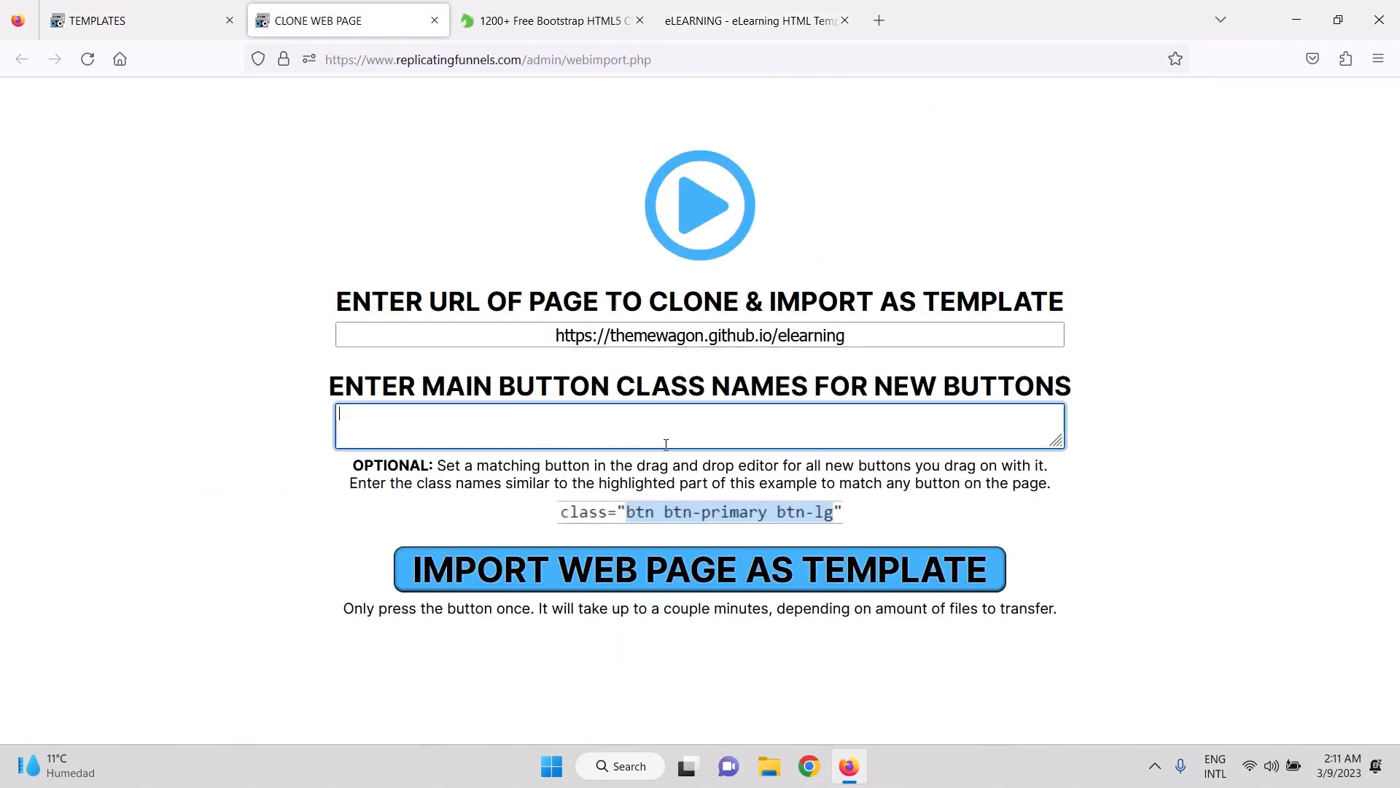
# Paste 'btn btn-primary py-3 px-5 mt-2' as button classes and import the eLearning page as a template.
pyautogui.write('btn btn-primary py-3 px-5 mt-2')
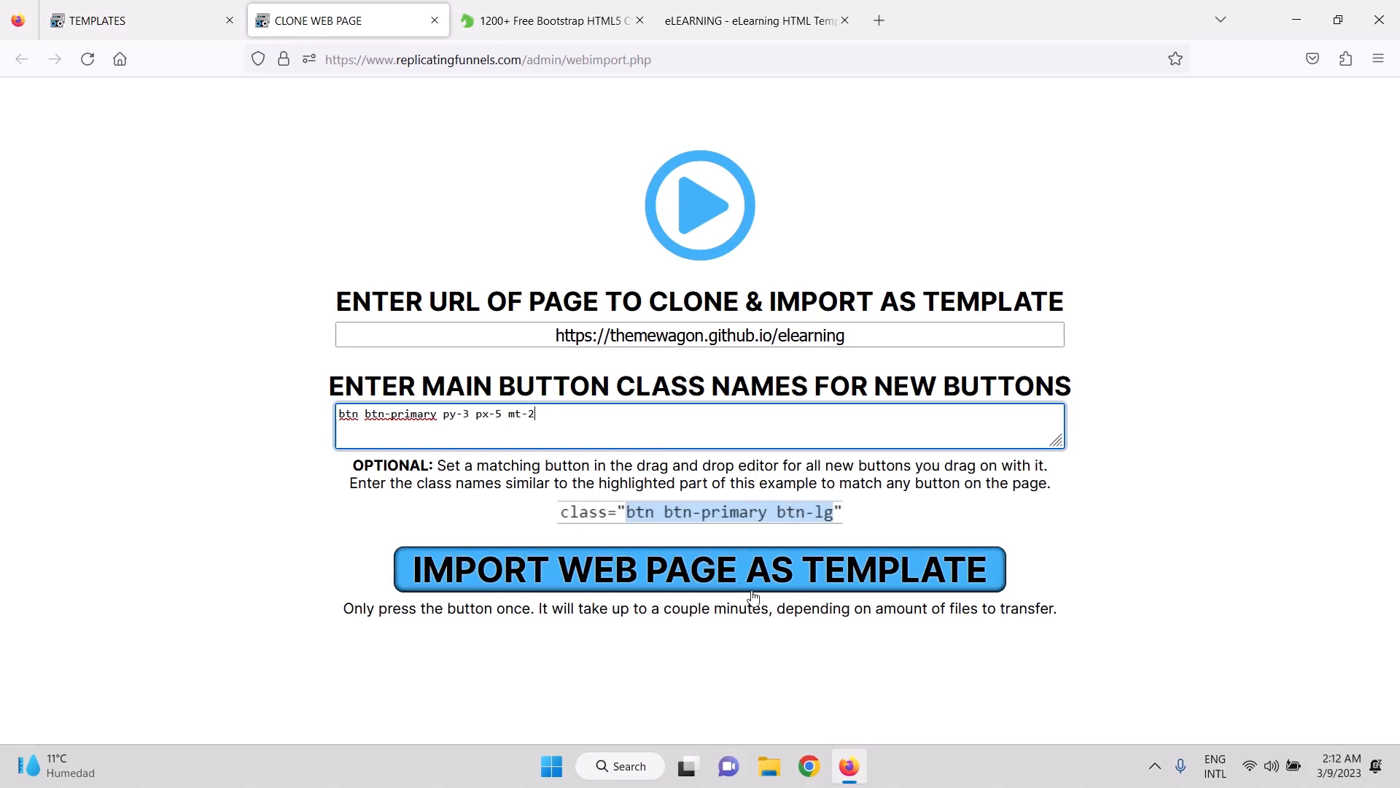
pyautogui.click(717, 590)
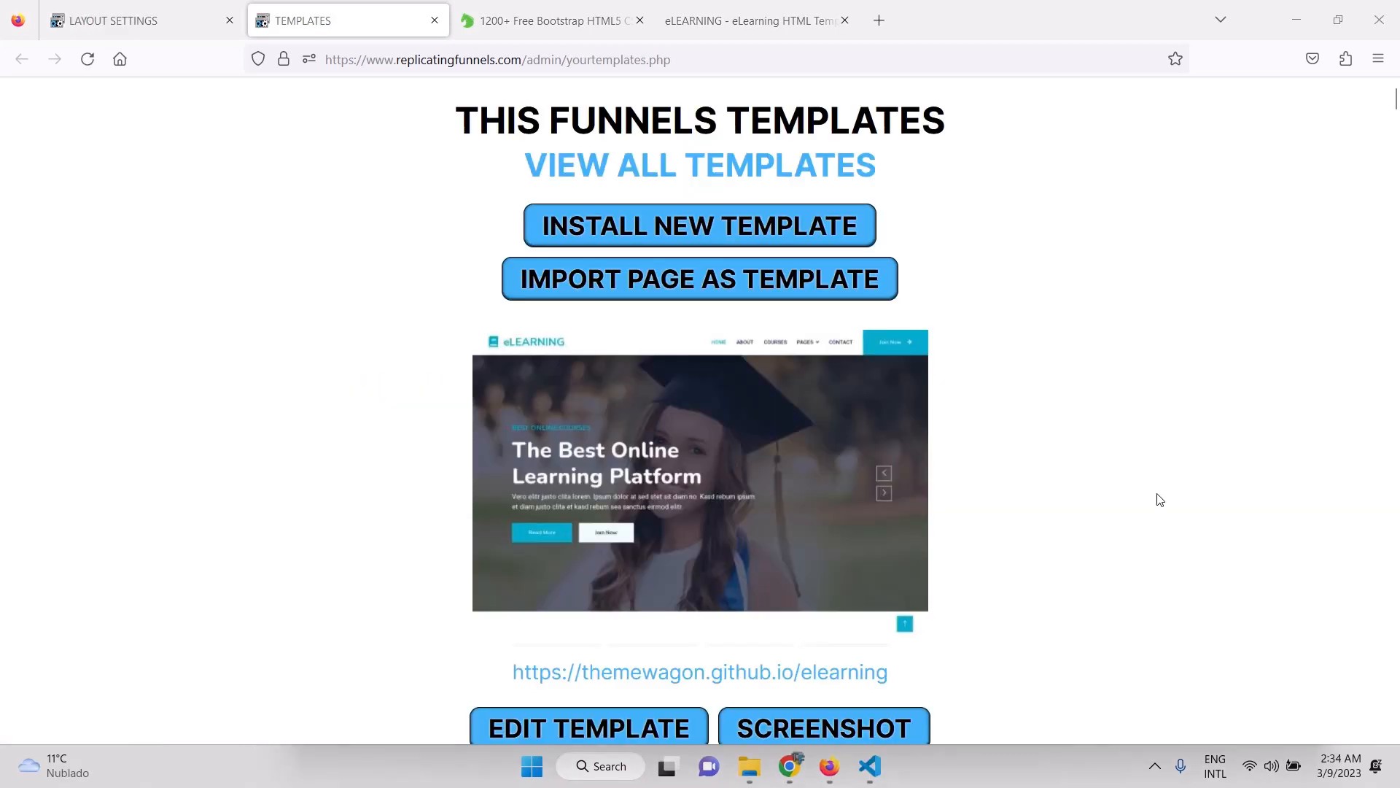
pyautogui.scroll(-1, 897, 466)
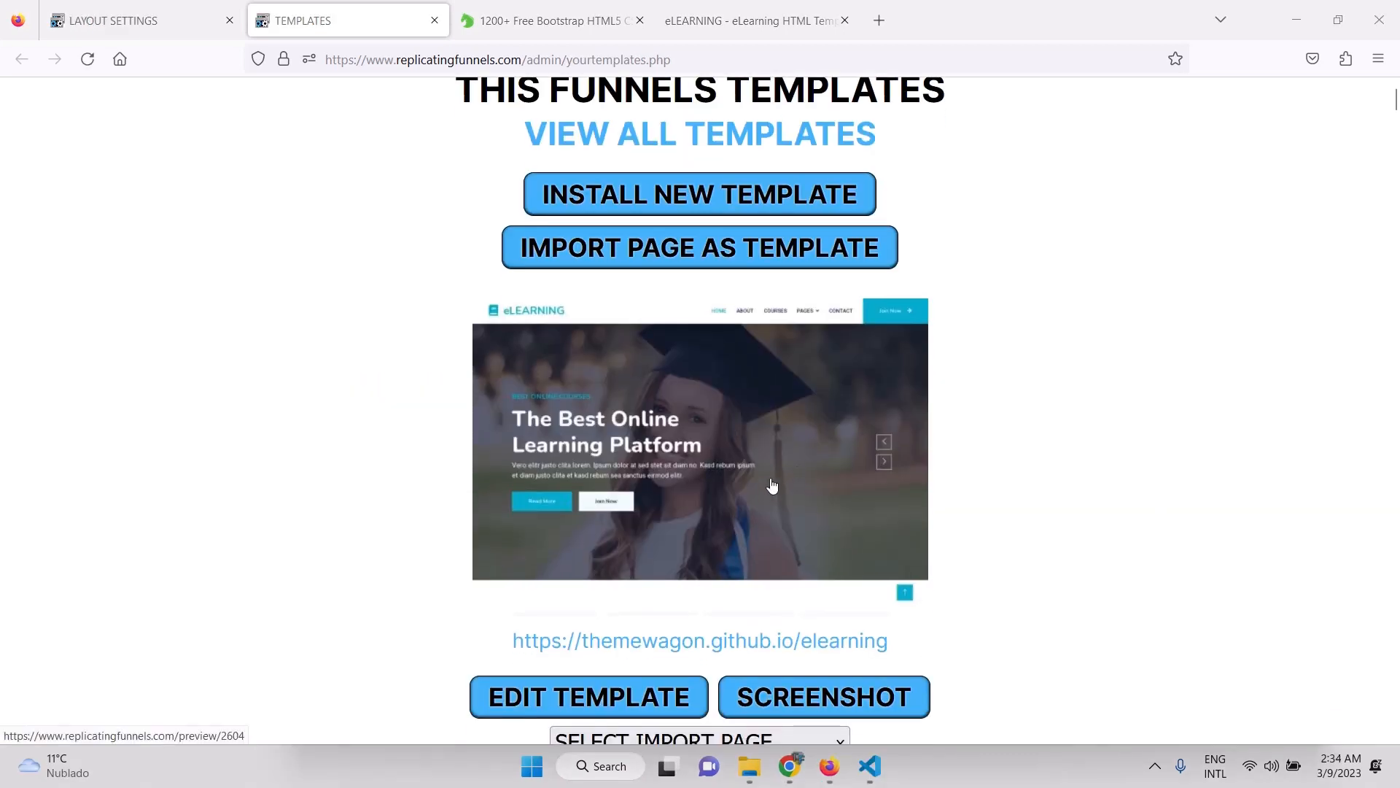
pyautogui.scroll(-2, 730, 350)
pyautogui.scroll(-2, 718, 336)
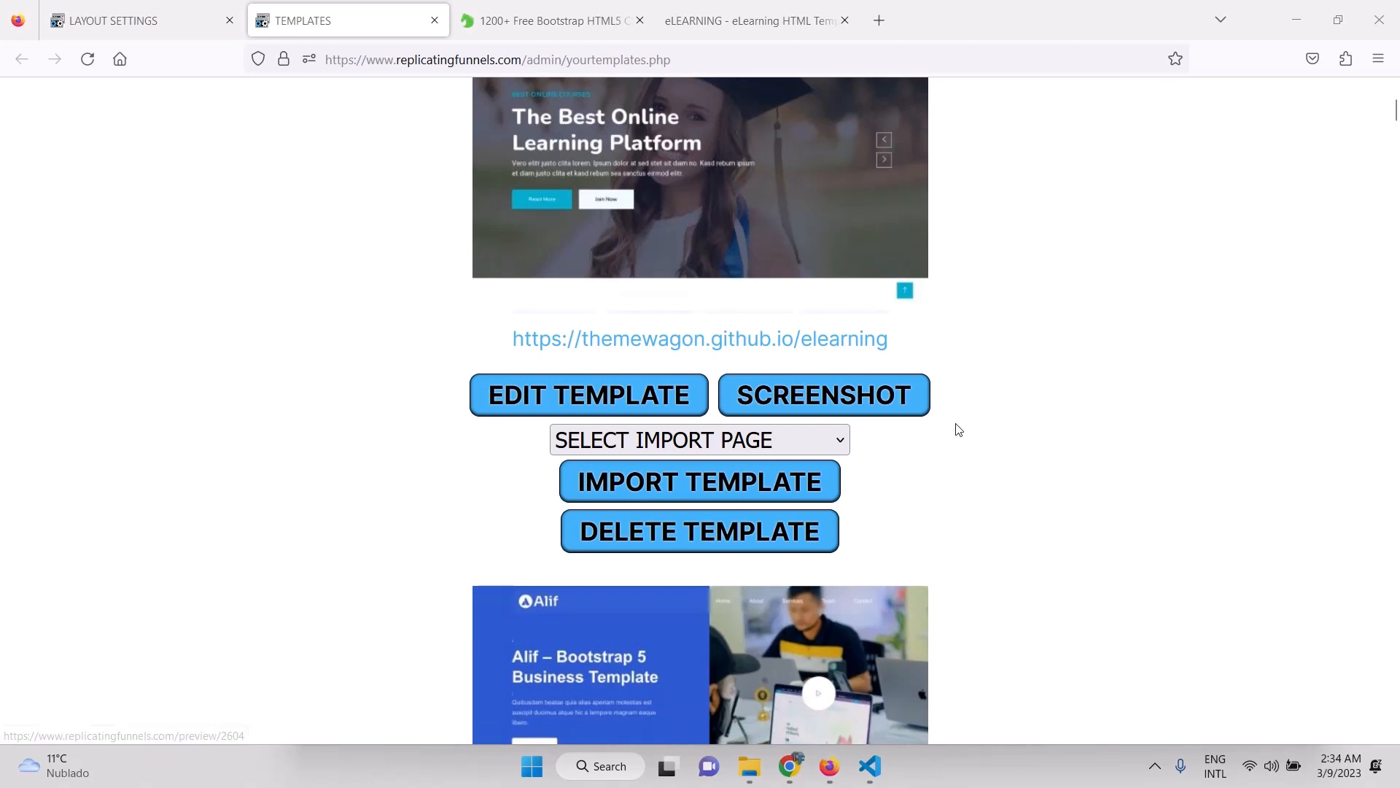
pyautogui.scroll(-2, 957, 432)
# Install the imported template as the Lead Capture Page.
pyautogui.click(842, 322)
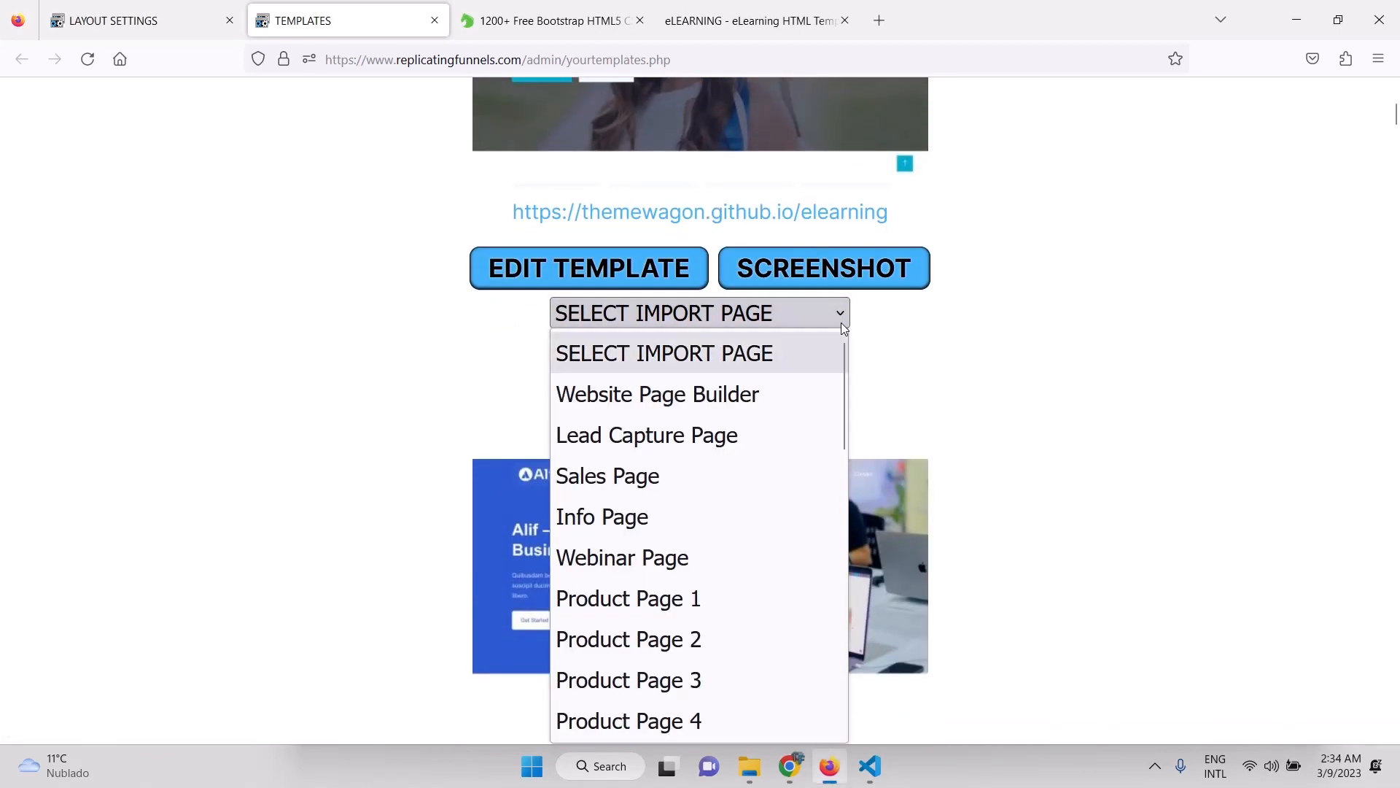
pyautogui.click(678, 446)
pyautogui.click(715, 365)
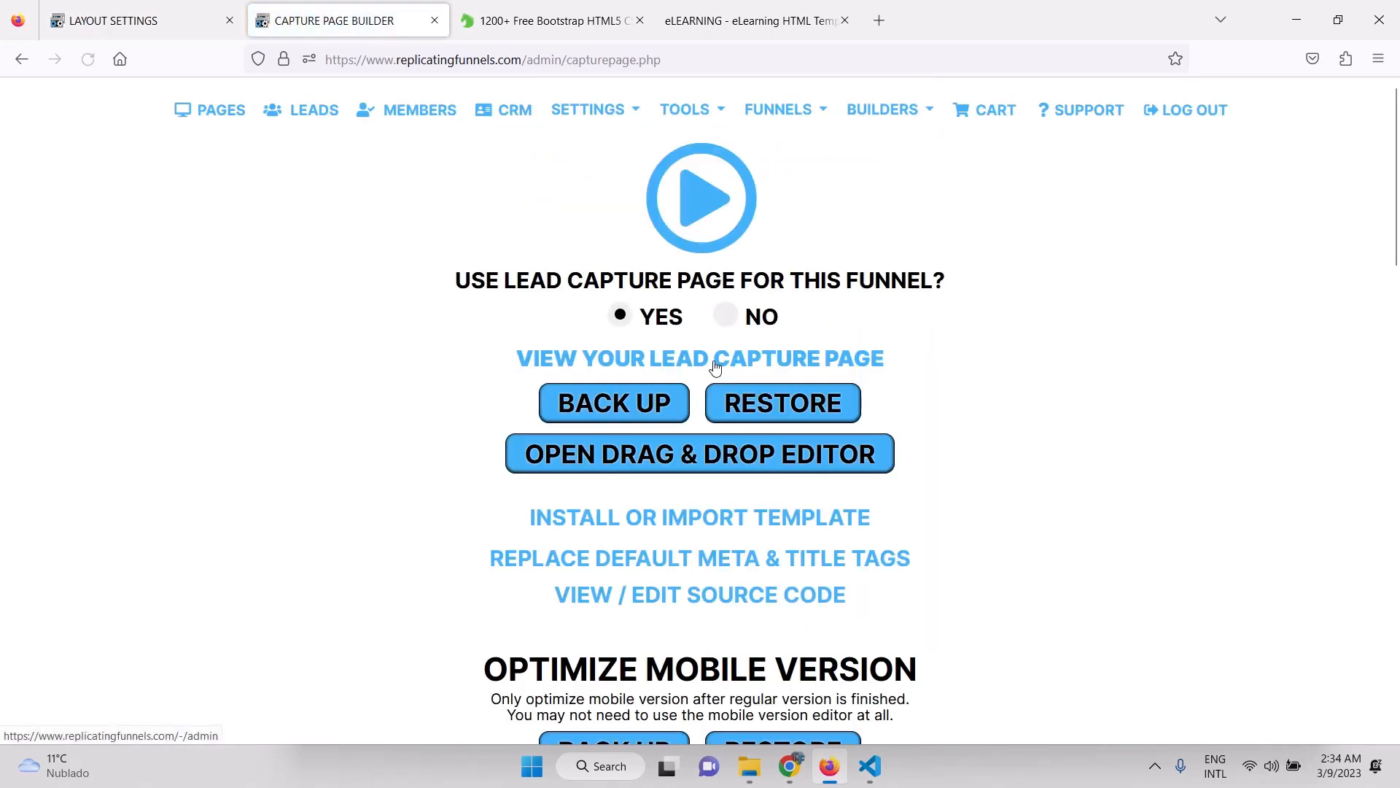
# Scroll through the imported eLearning design in the drag-and-drop editor, then return to Layout Settings.
pyautogui.click(786, 460)
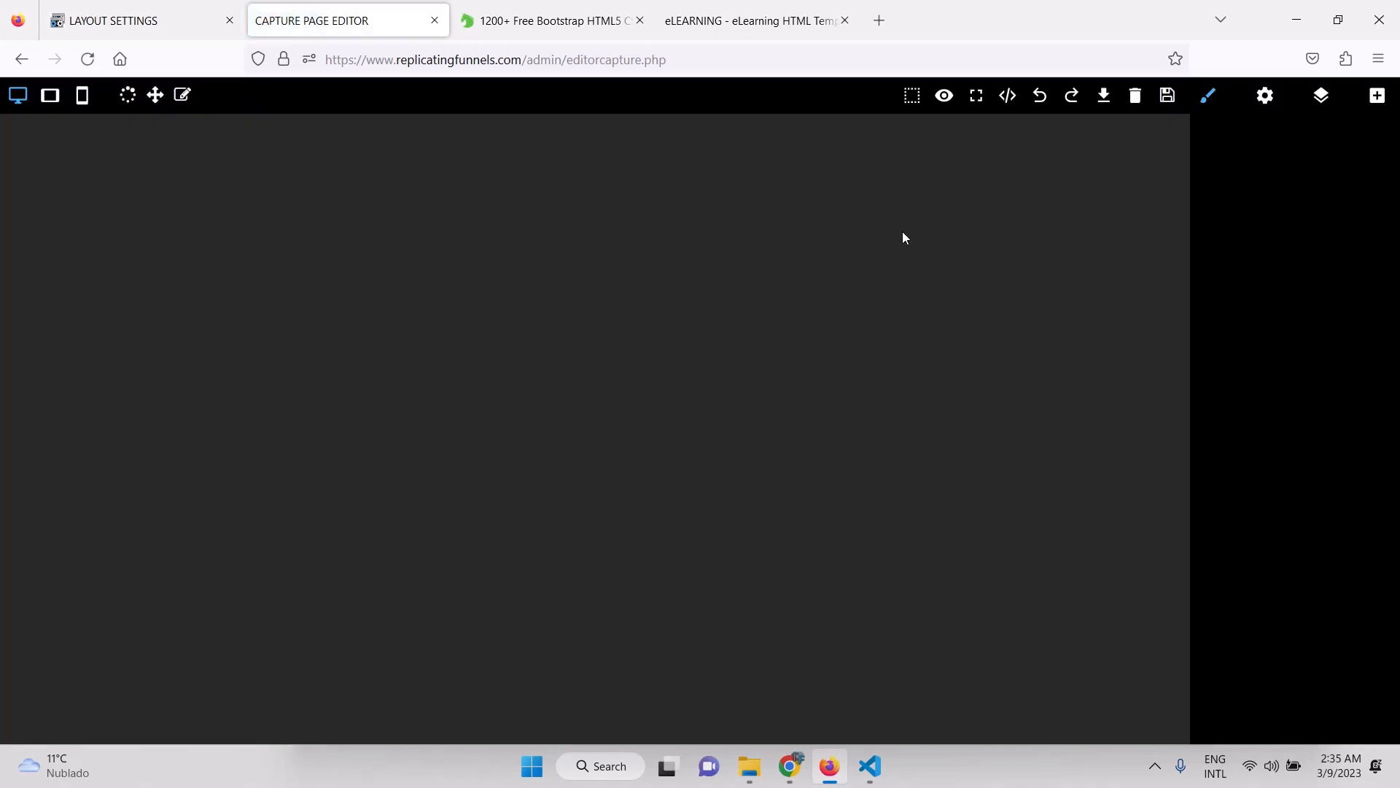
pyautogui.scroll(-6, 982, 388)
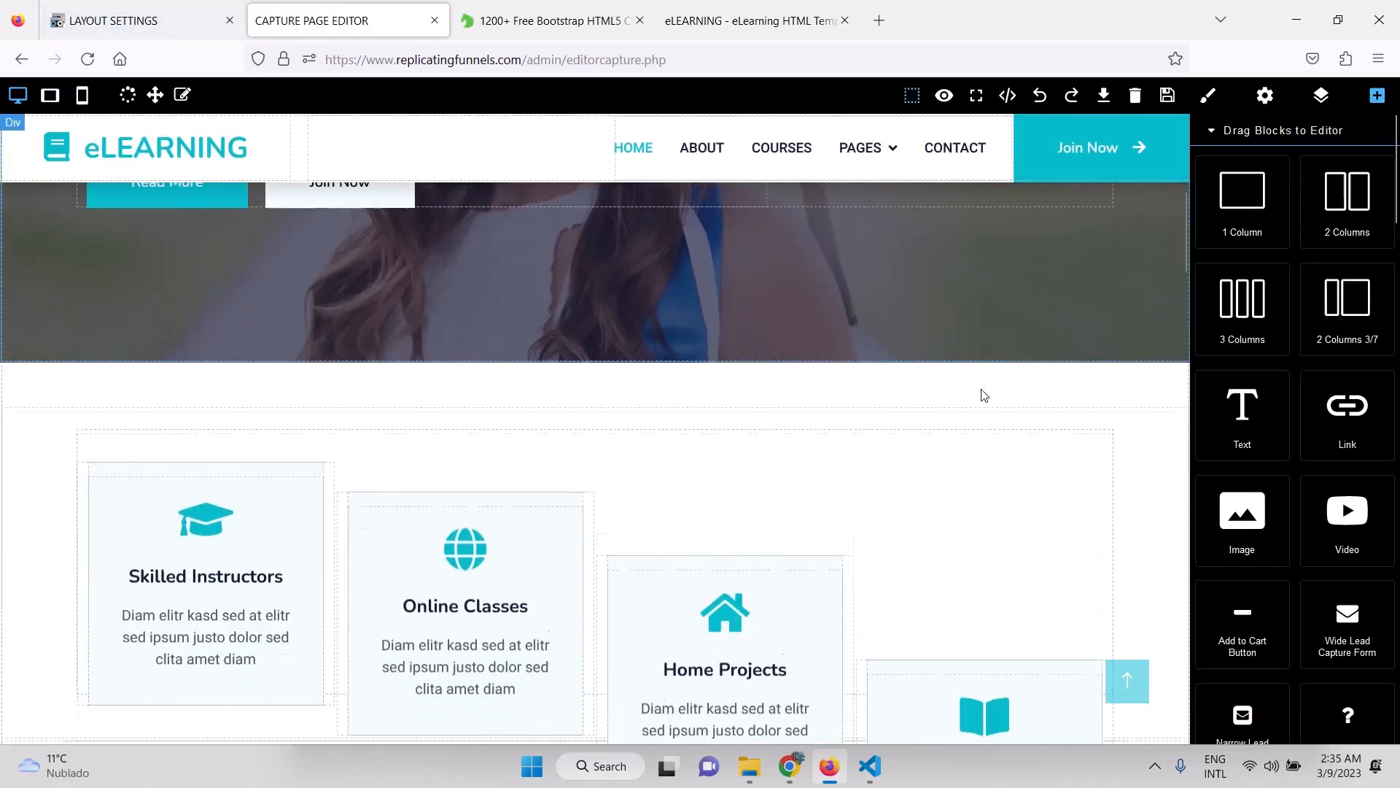
pyautogui.scroll(-4, 981, 395)
pyautogui.scroll(10, 981, 395)
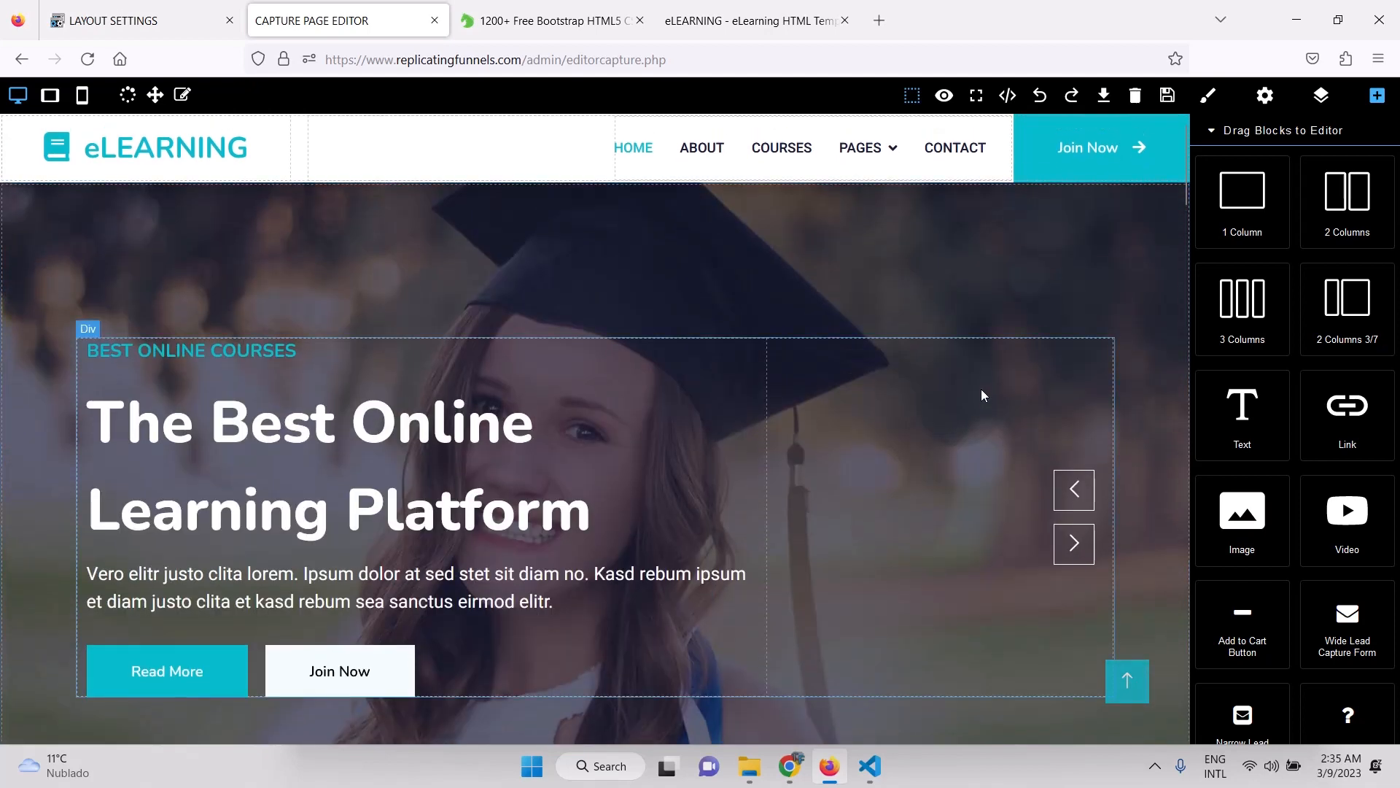
pyautogui.scroll(-6, 982, 390)
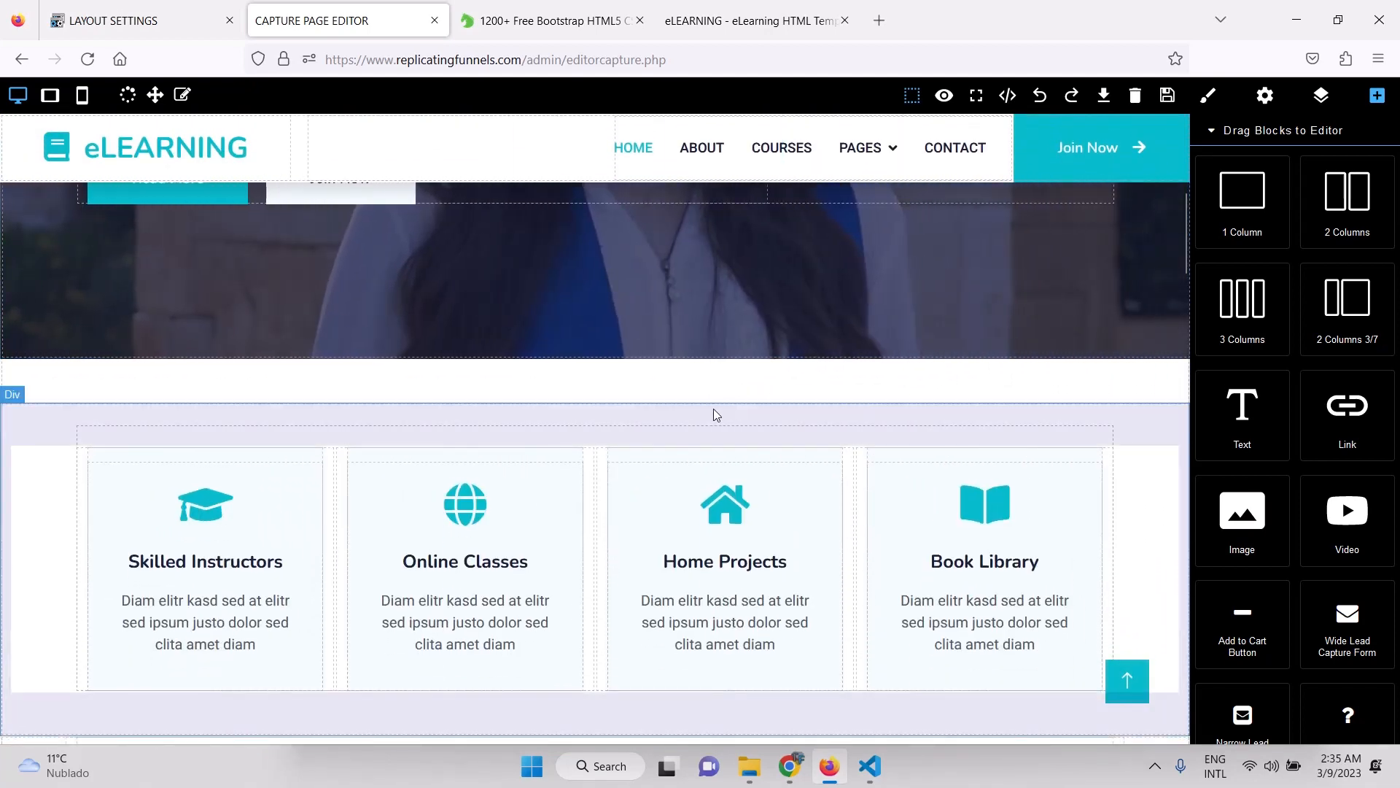
pyautogui.scroll(6, 667, 420)
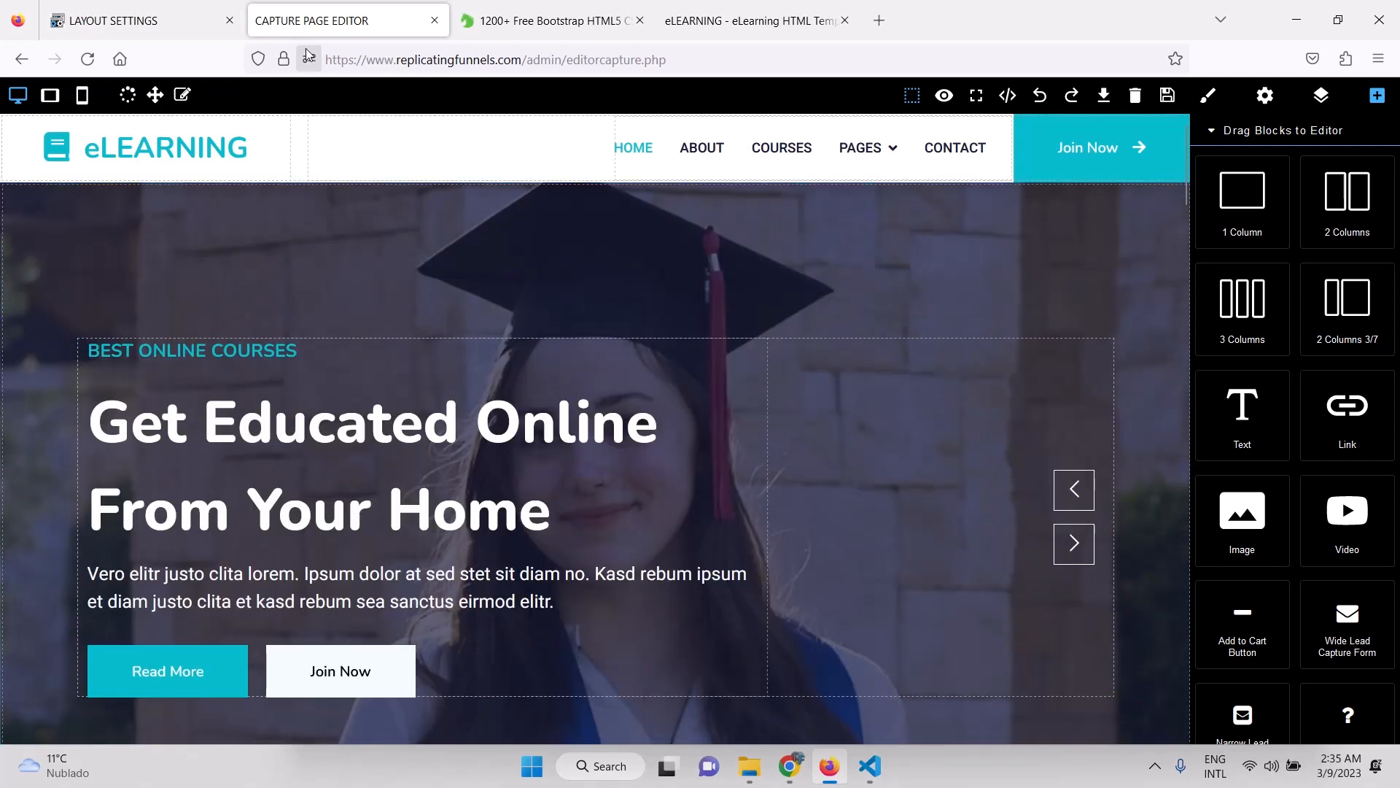
pyautogui.click(146, 20)
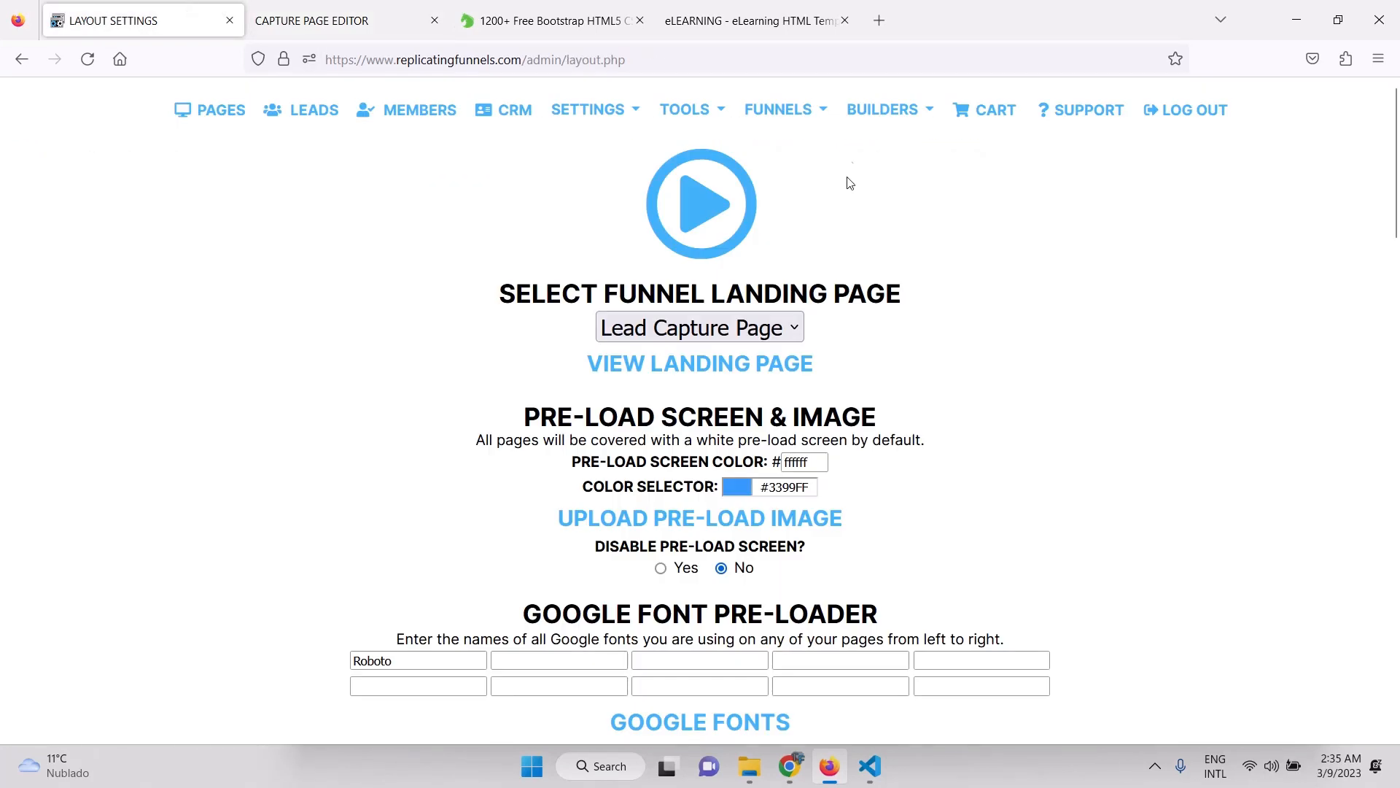
# Open Builders > Capture Form Builder, then switch back to the eLearning template tab.
pyautogui.click(884, 109)
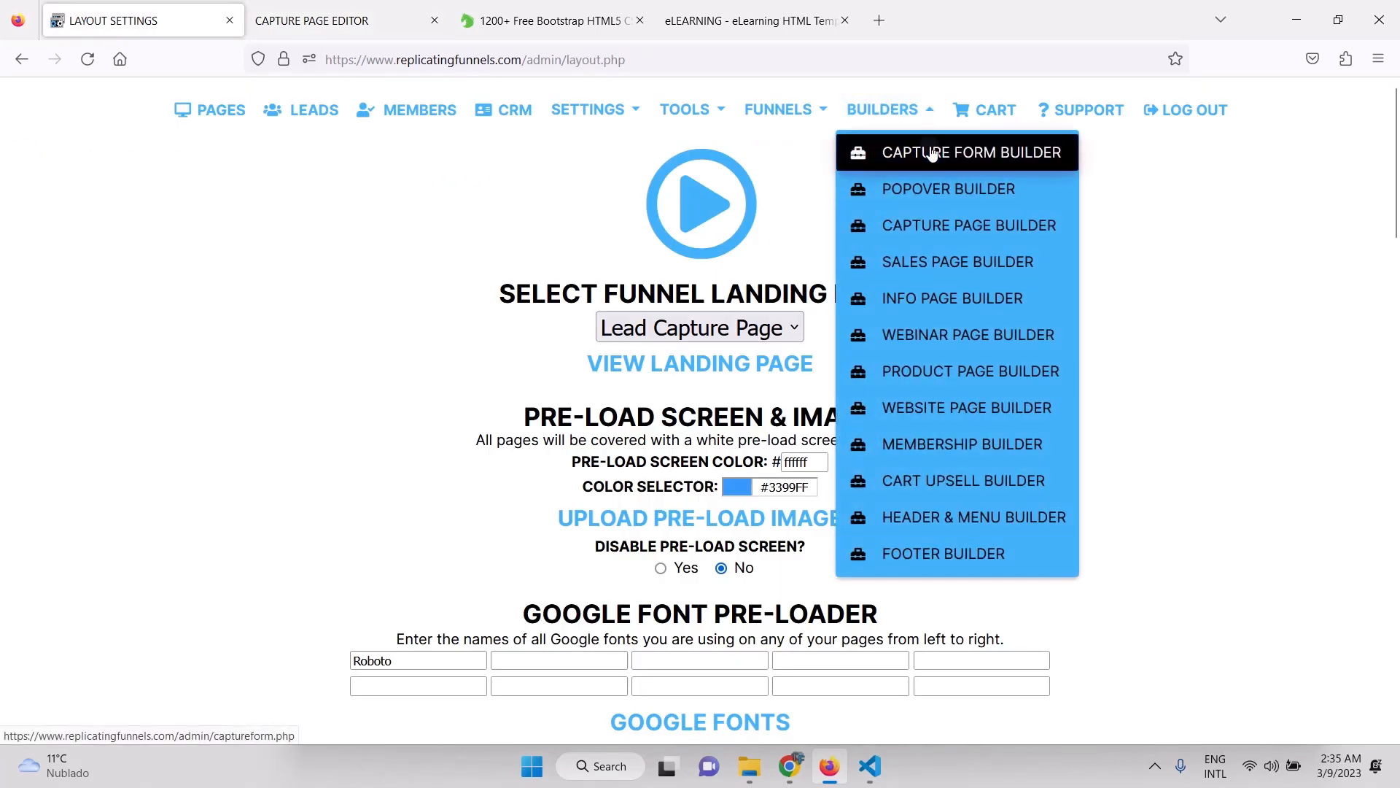
pyautogui.click(932, 153)
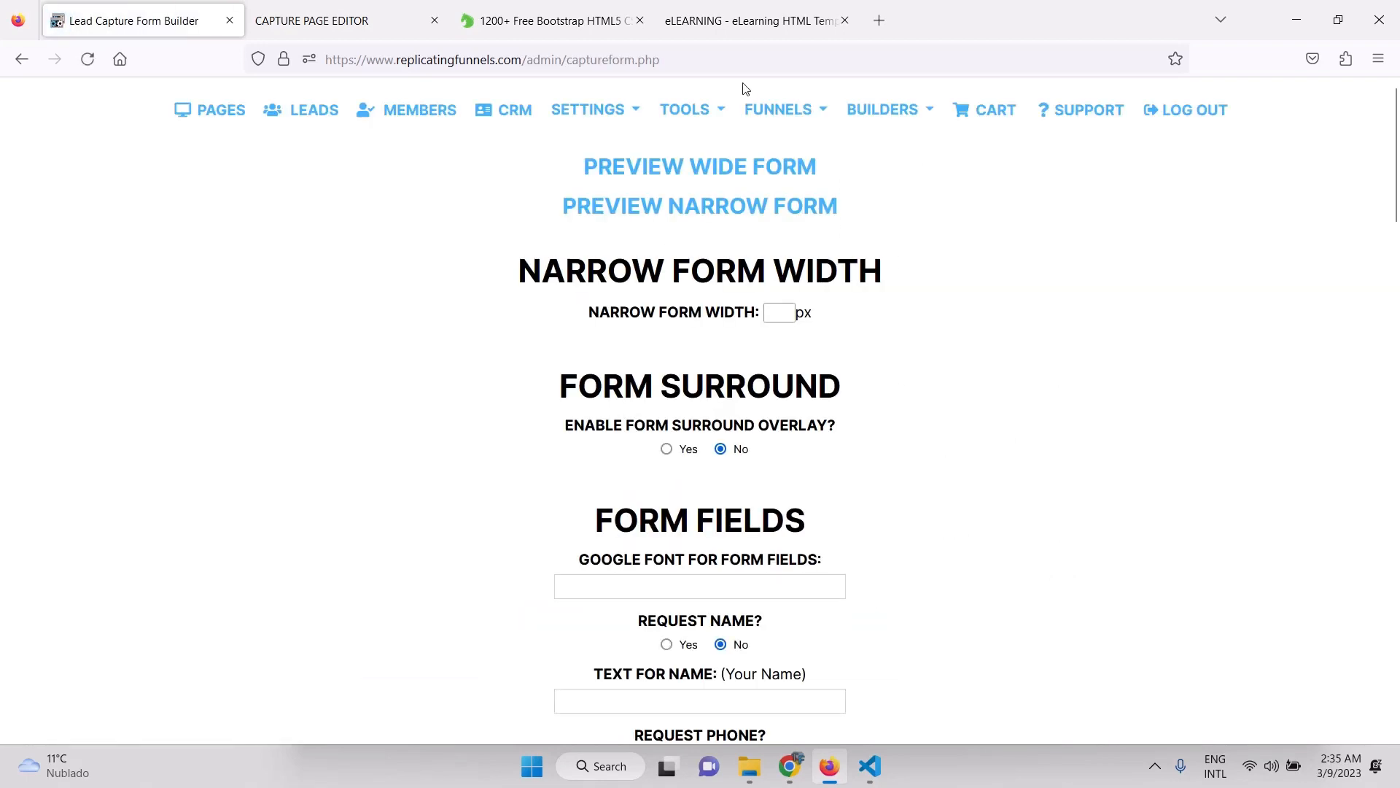
pyautogui.click(745, 35)
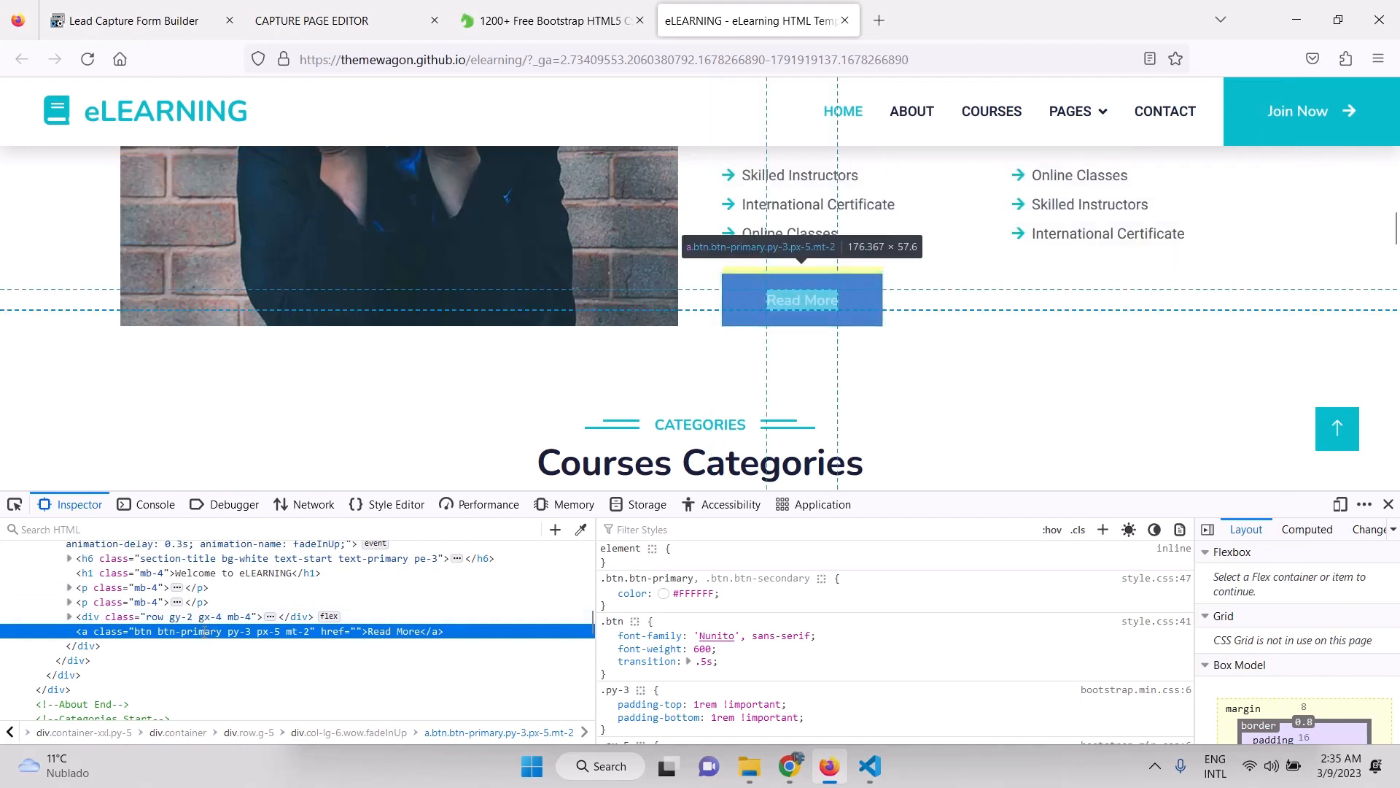
# Inspect the Read More button and select its class value btn btn-primary py-3 px-5 mt-2.
pyautogui.rightClick(772, 297)
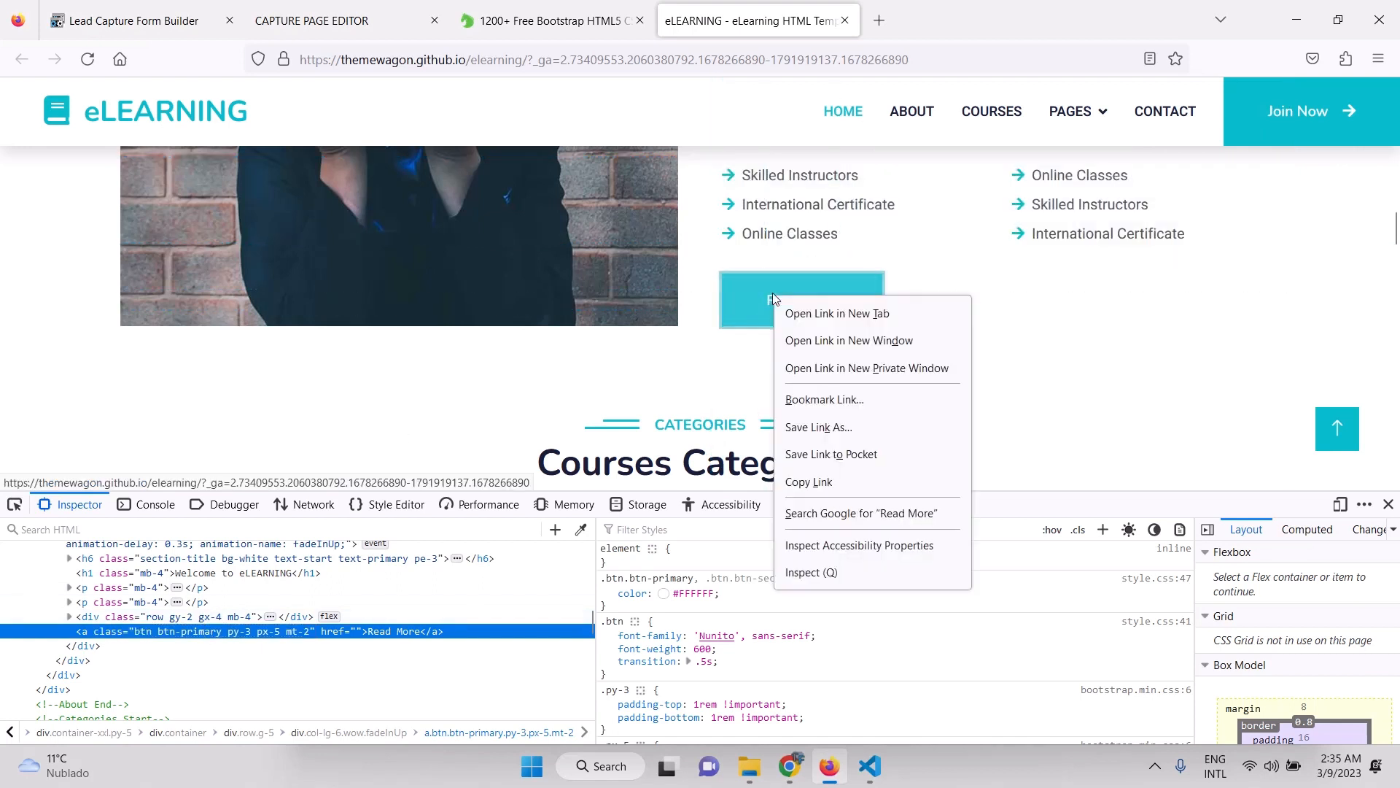
pyautogui.click(799, 572)
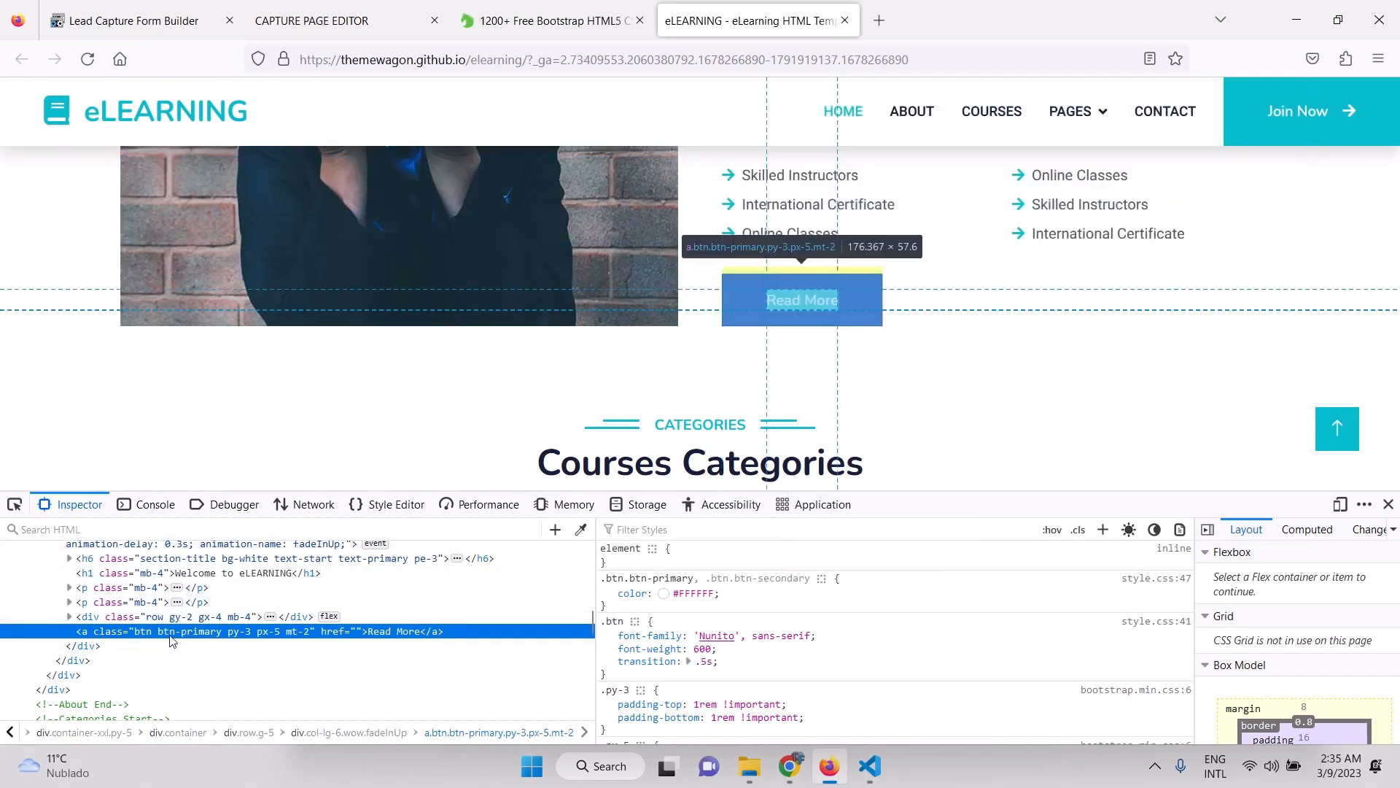
pyautogui.doubleClick(172, 636)
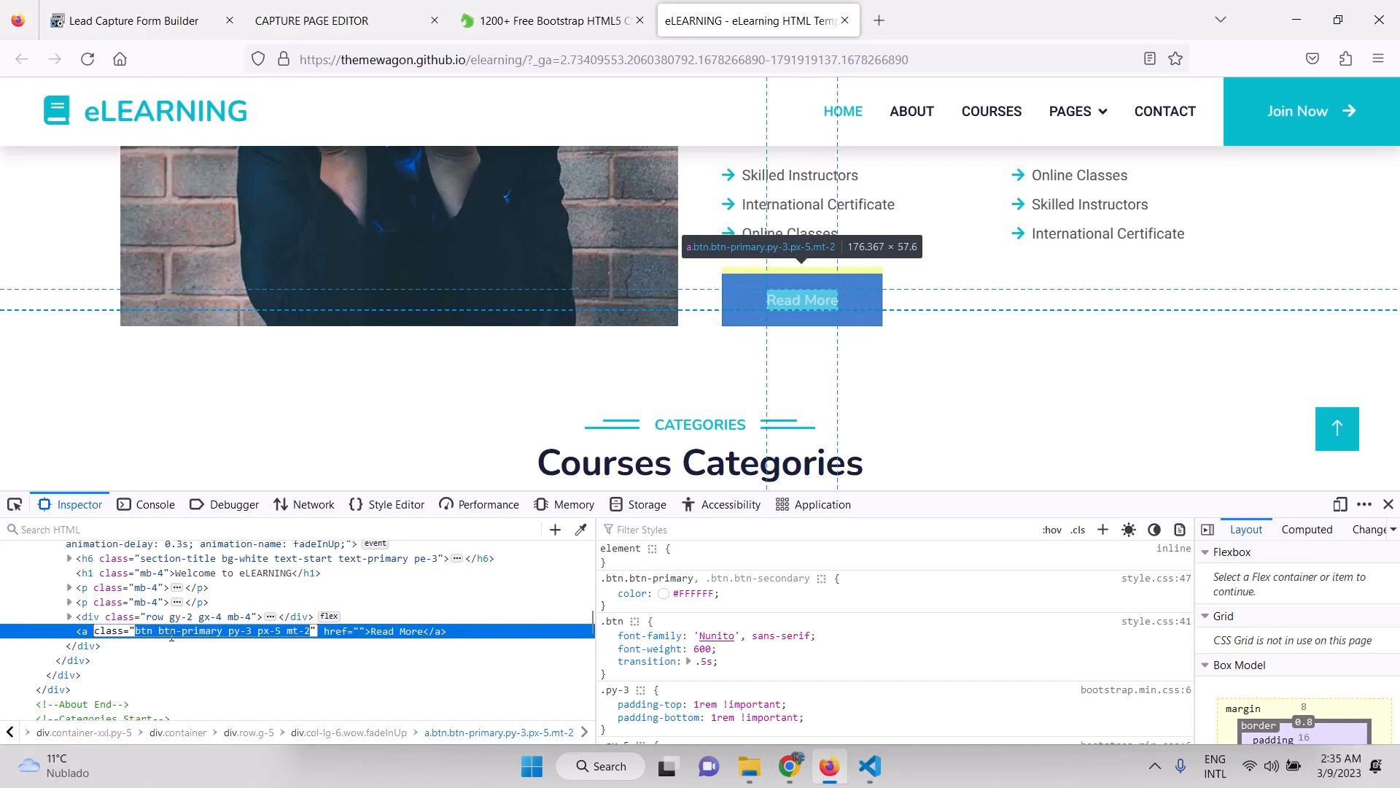
pyautogui.click(314, 29)
# In the Lead Capture Form Builder, review the Match Template Button classes and submit button text.
pyautogui.click(133, 30)
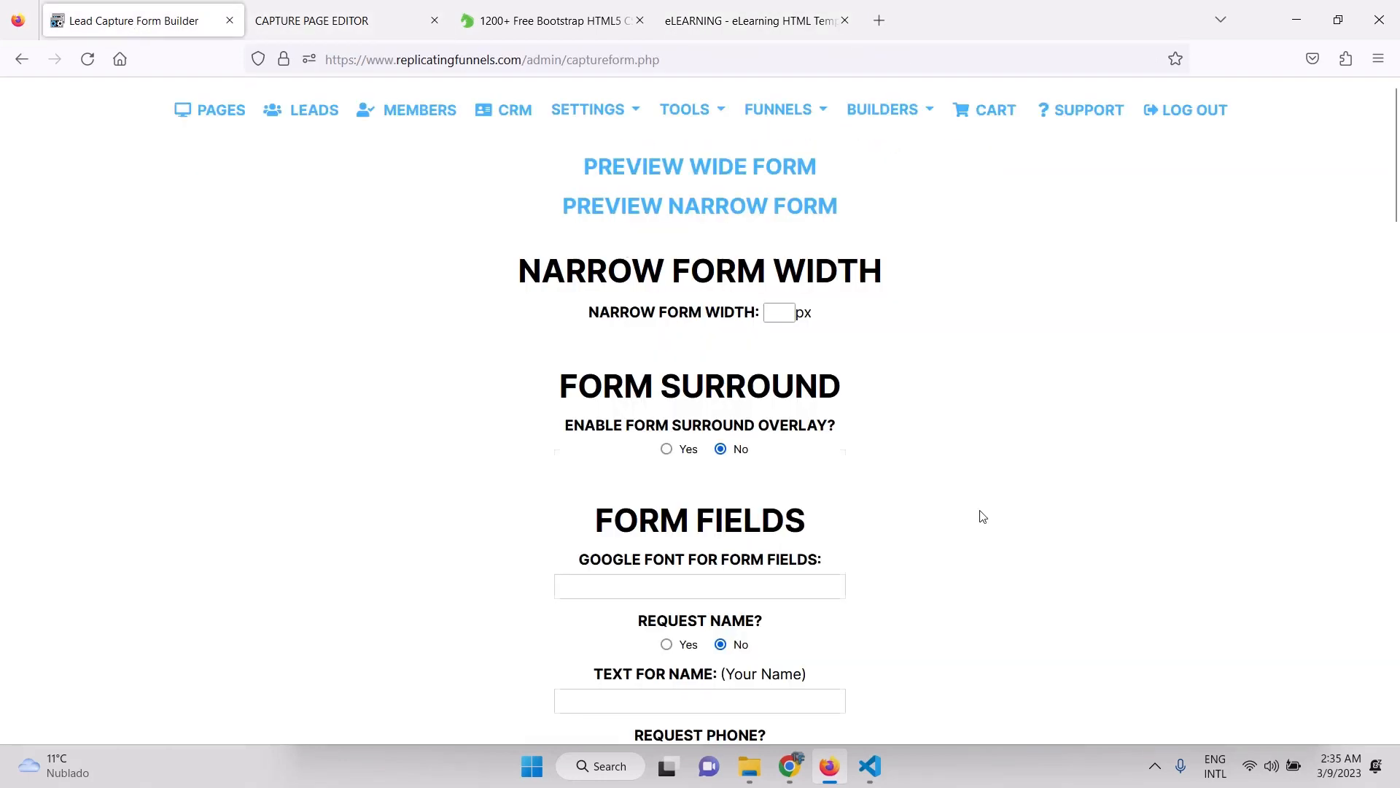
pyautogui.scroll(-10, 978, 516)
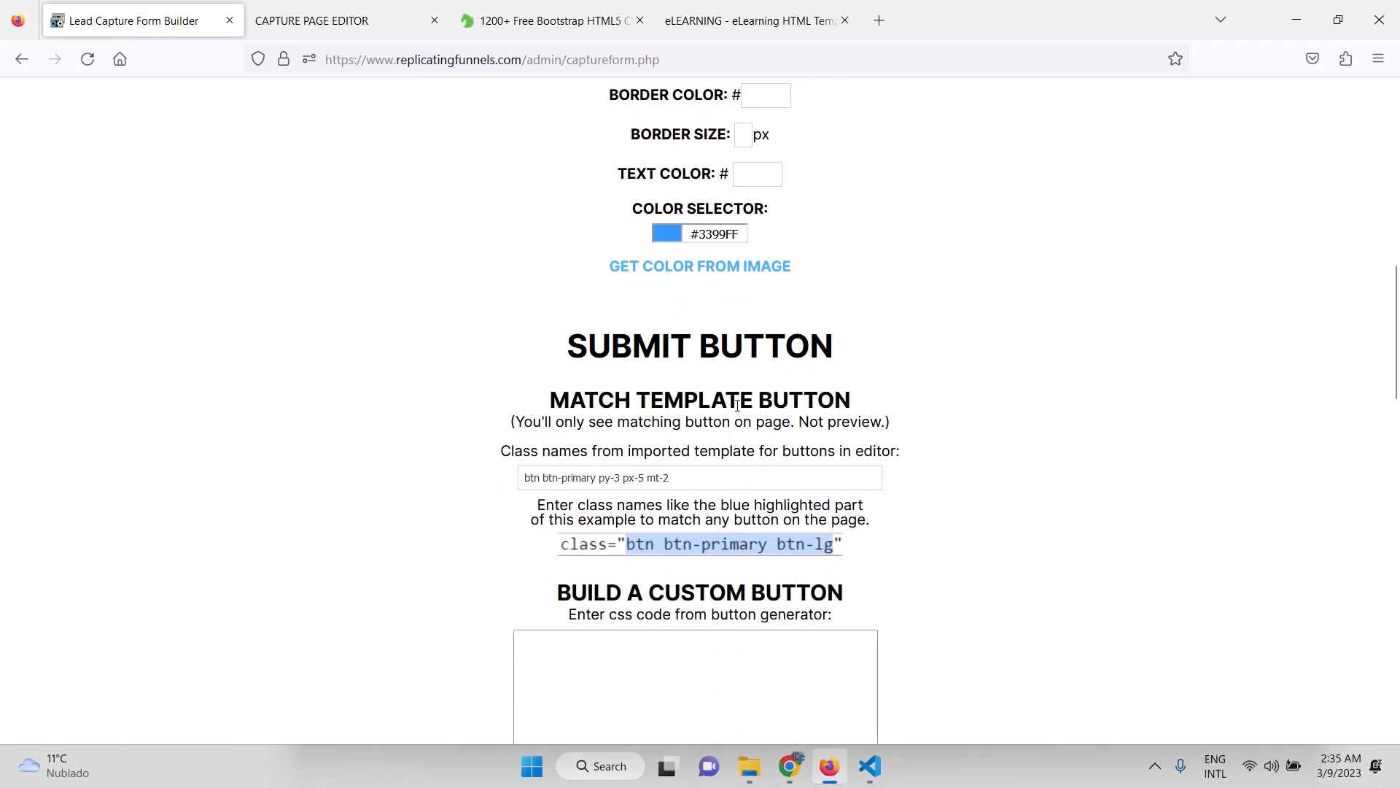
pyautogui.moveTo(689, 473); pyautogui.dragTo(314, 425)
pyautogui.click(315, 430)
pyautogui.scroll(-10, 951, 532)
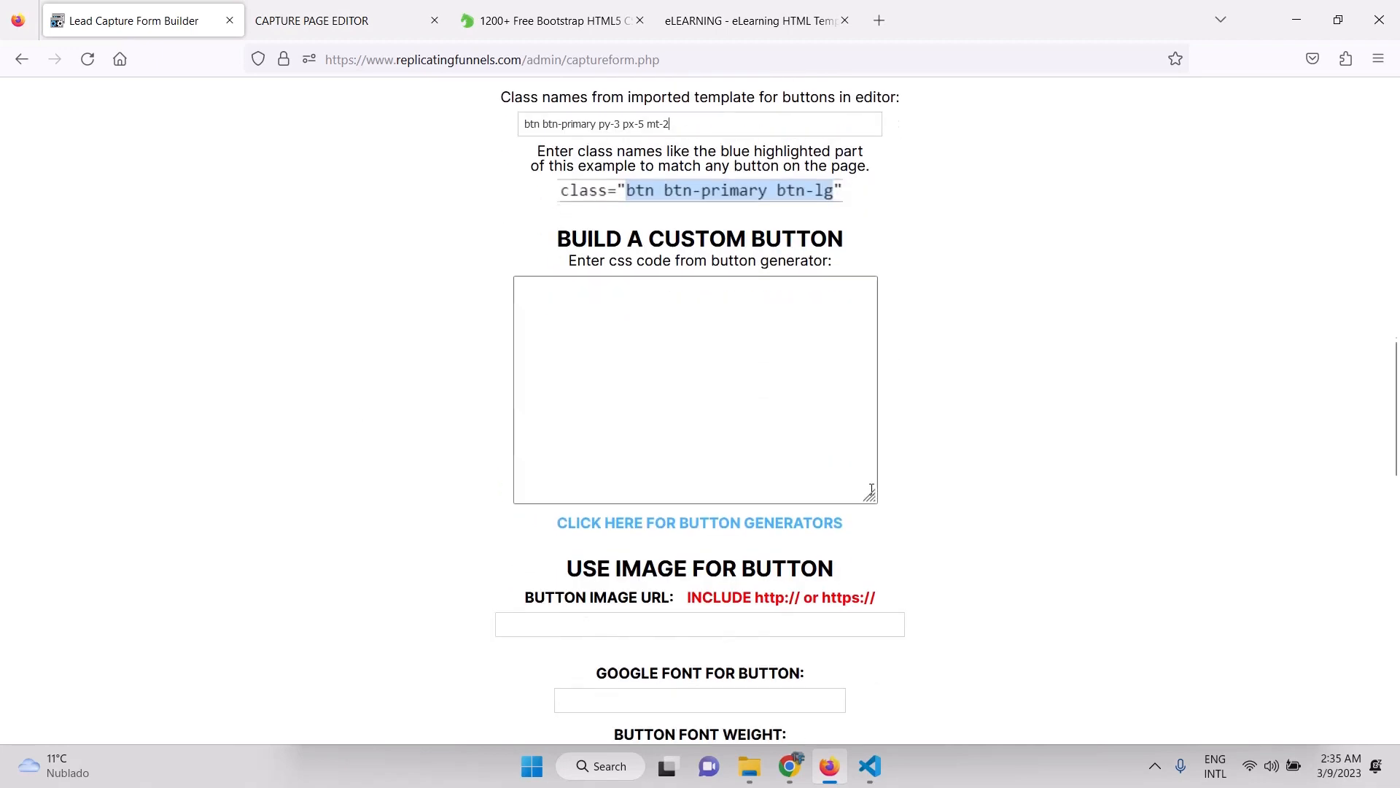
pyautogui.scroll(-4, 950, 533)
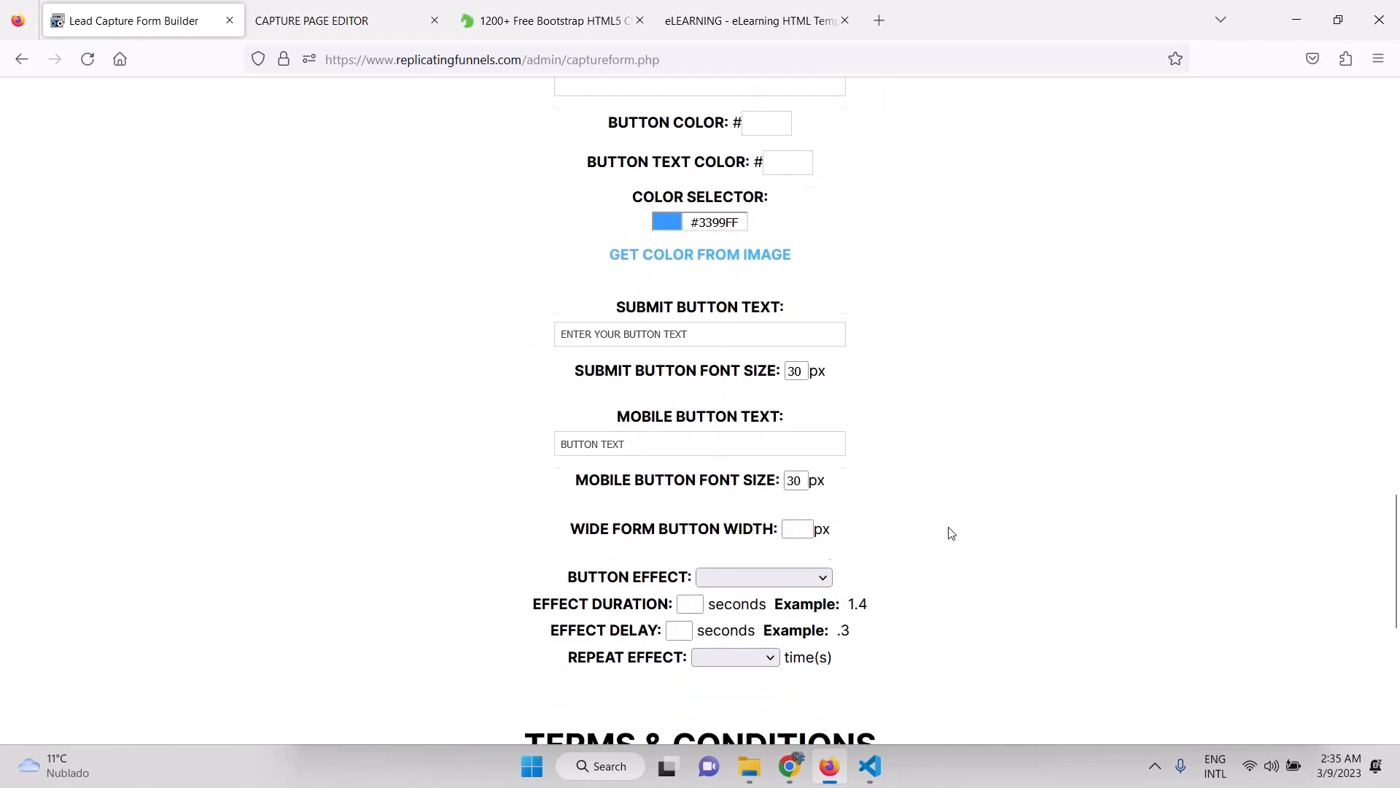
pyautogui.moveTo(717, 315); pyautogui.dragTo(786, 291)
pyautogui.click(795, 294)
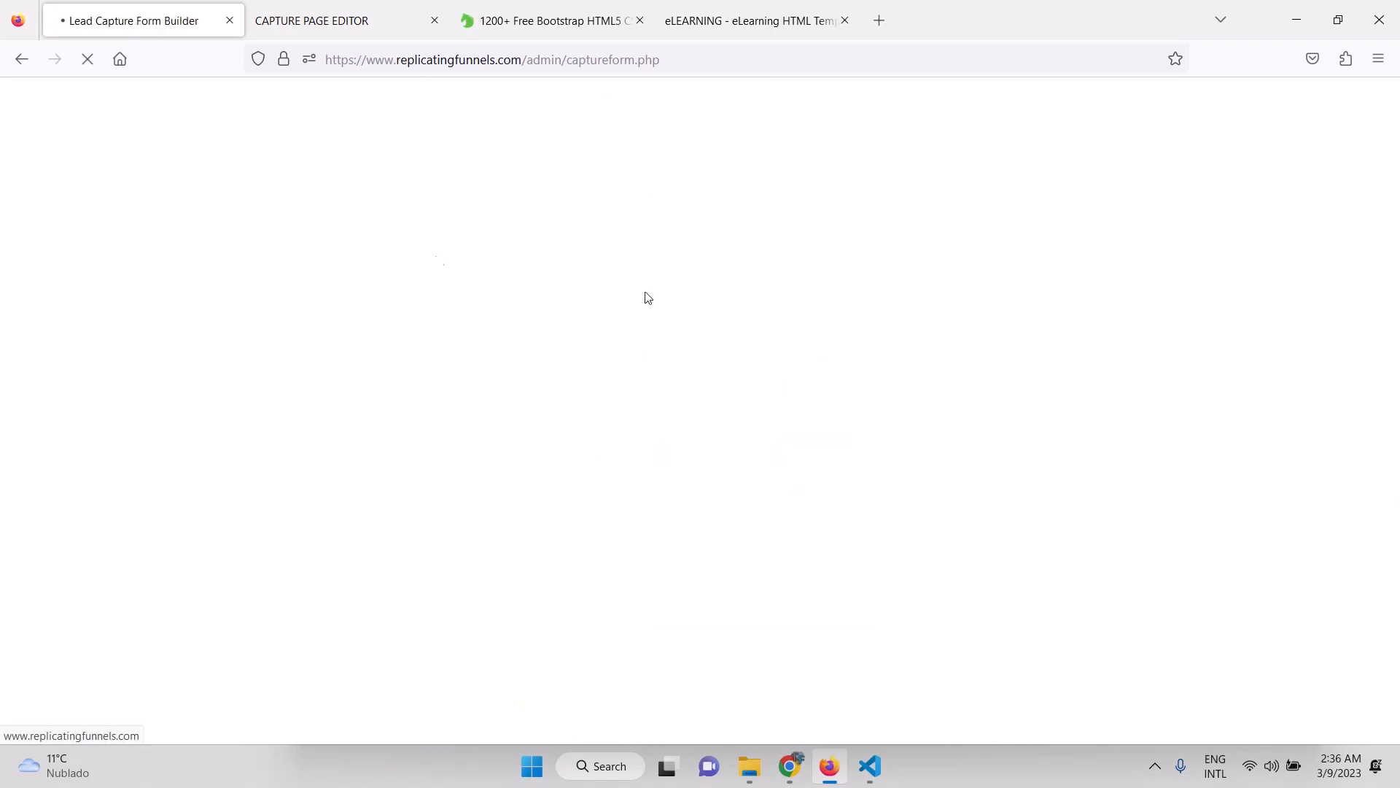
# Place a Wide Lead Capture Form block ([%wideform%]) directly below the home page hero banner.
pyautogui.click(314, 29)
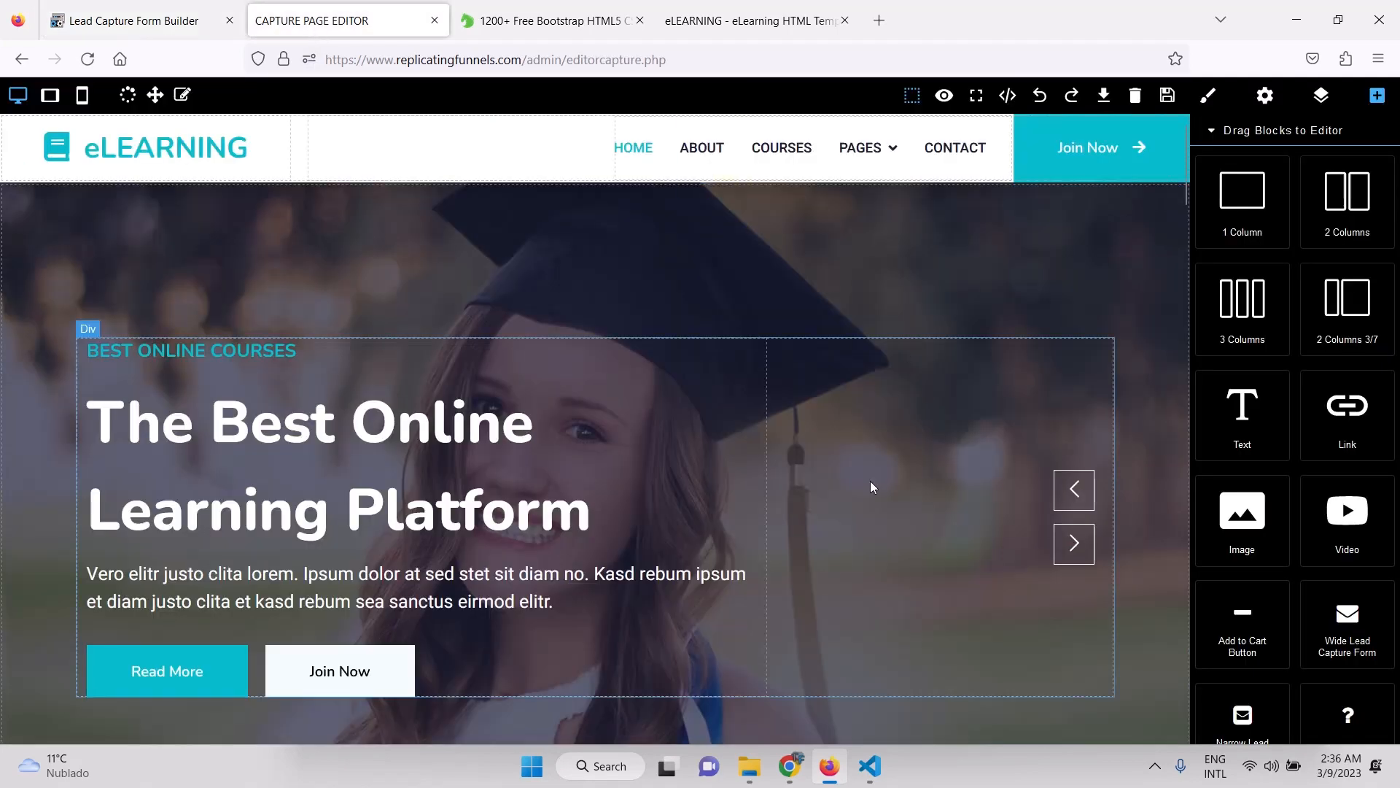
pyautogui.scroll(-6, 861, 501)
pyautogui.scroll(-3, 862, 505)
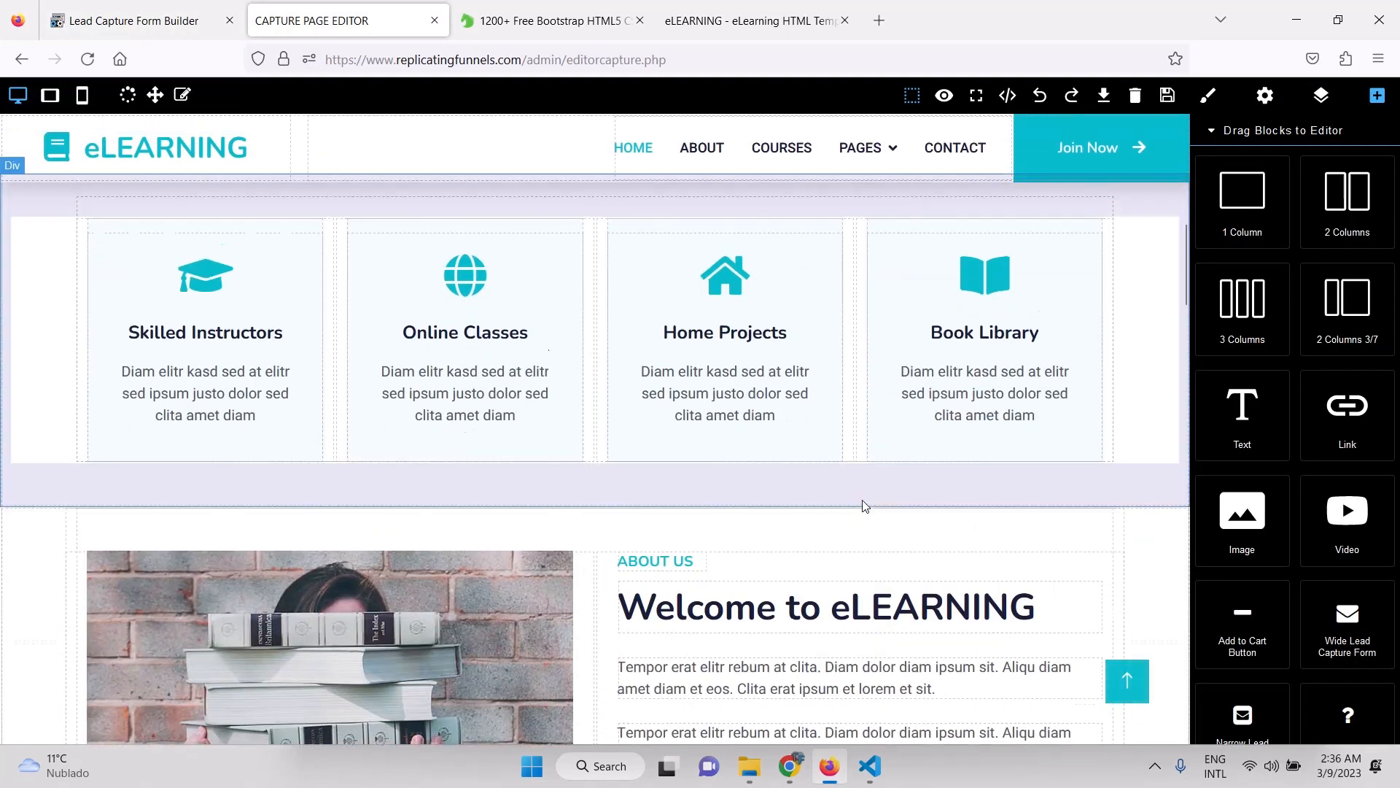
pyautogui.scroll(2, 862, 503)
pyautogui.scroll(-3, 1342, 467)
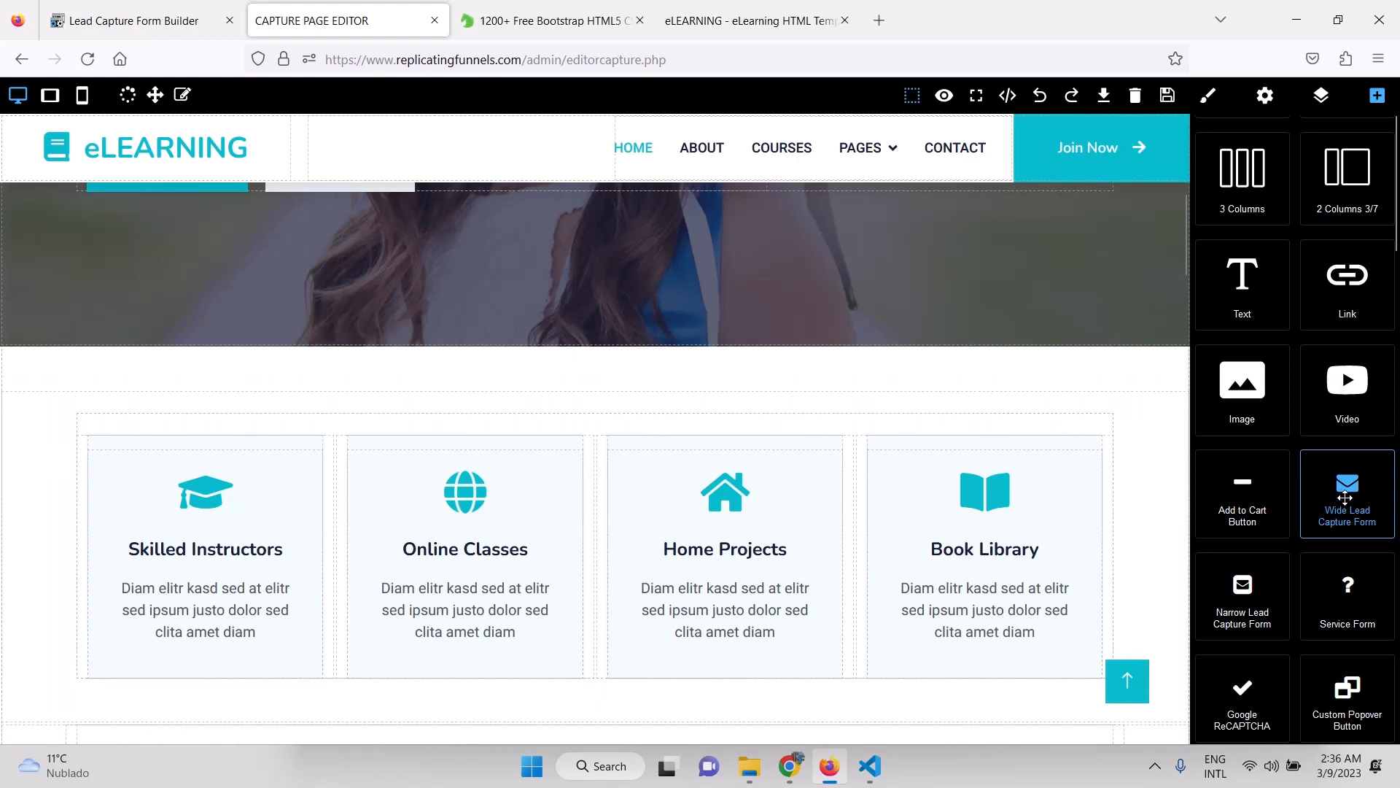
pyautogui.moveTo(1346, 497); pyautogui.dragTo(857, 388)
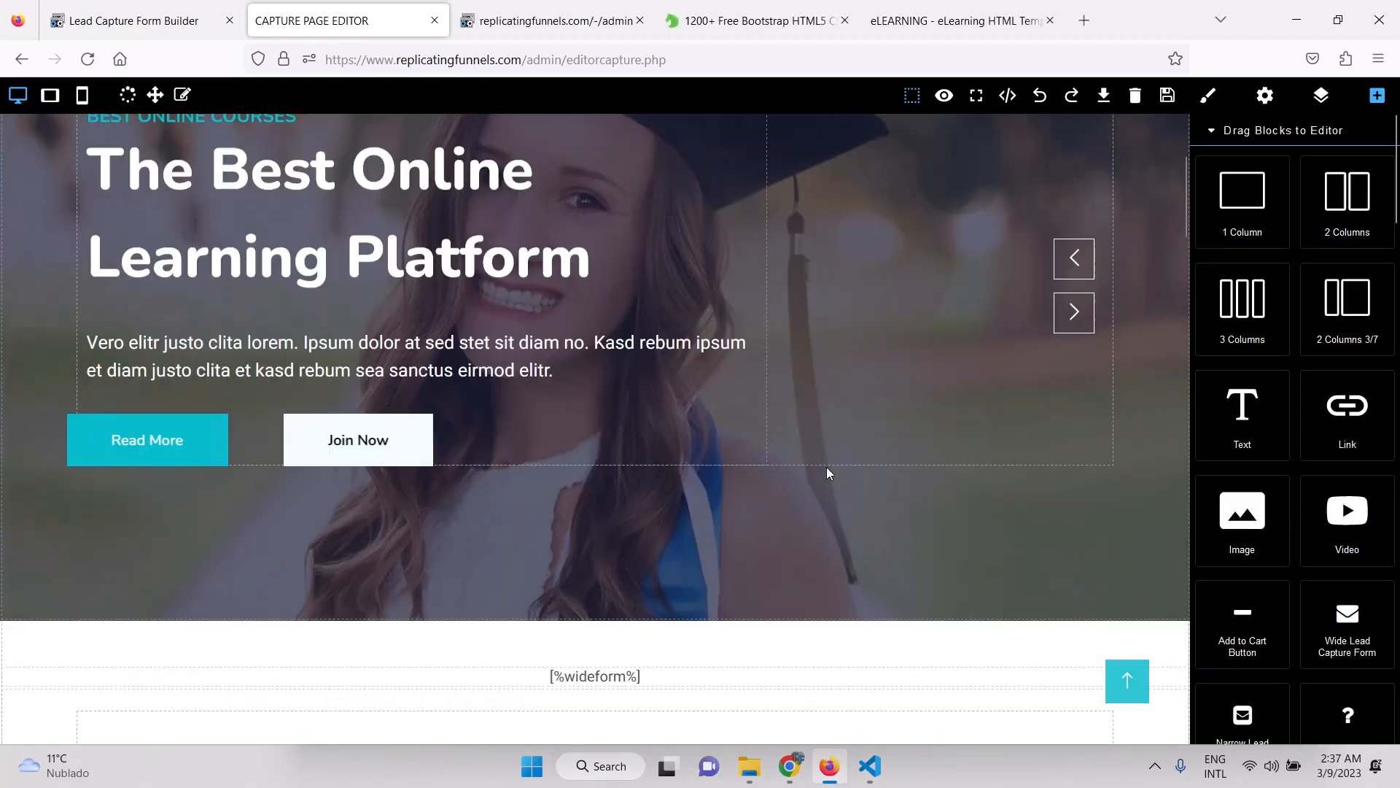
pyautogui.scroll(-5, 827, 467)
pyautogui.scroll(2, 826, 467)
pyautogui.scroll(2, 829, 473)
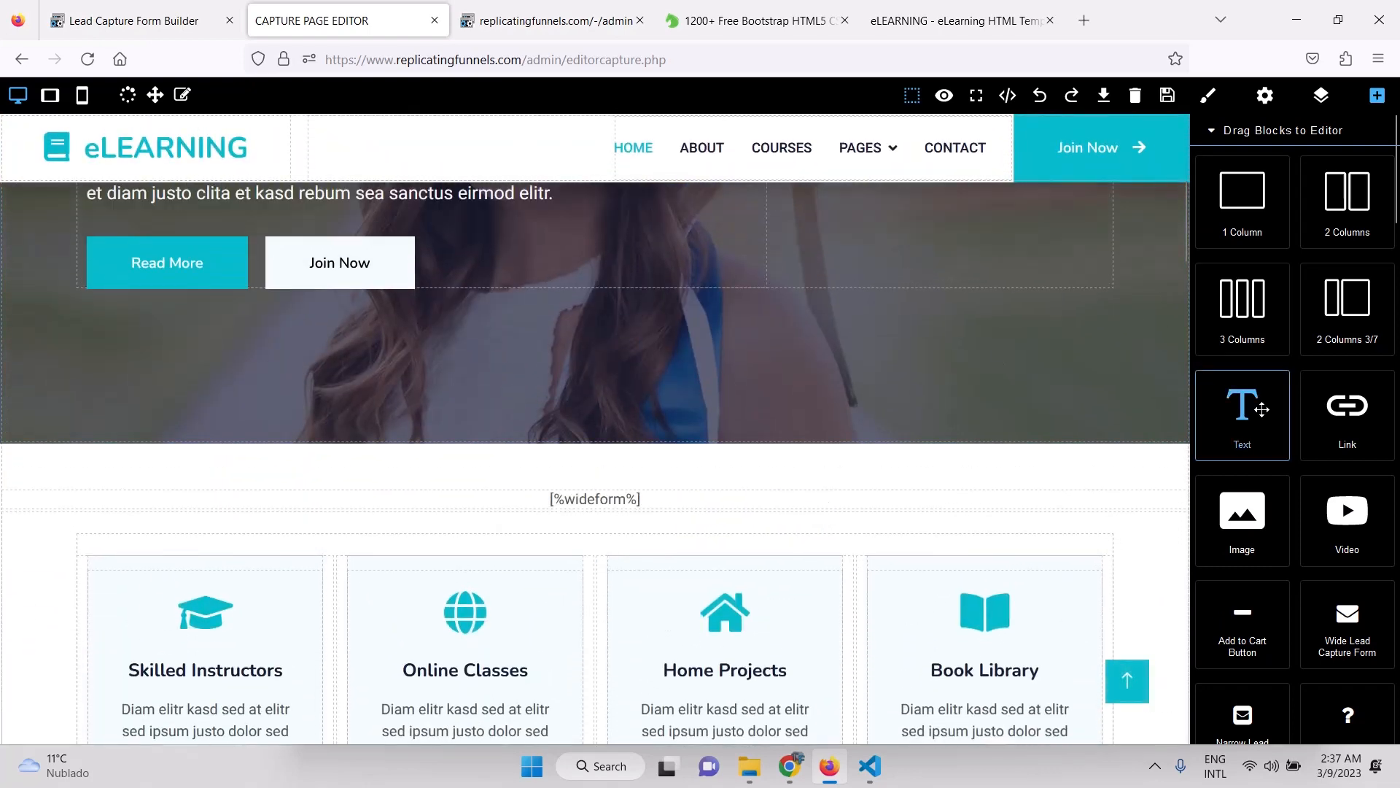
# Add a Text block above the wide form and set the form's Margin Top to 0.
pyautogui.moveTo(1260, 415); pyautogui.dragTo(699, 457)
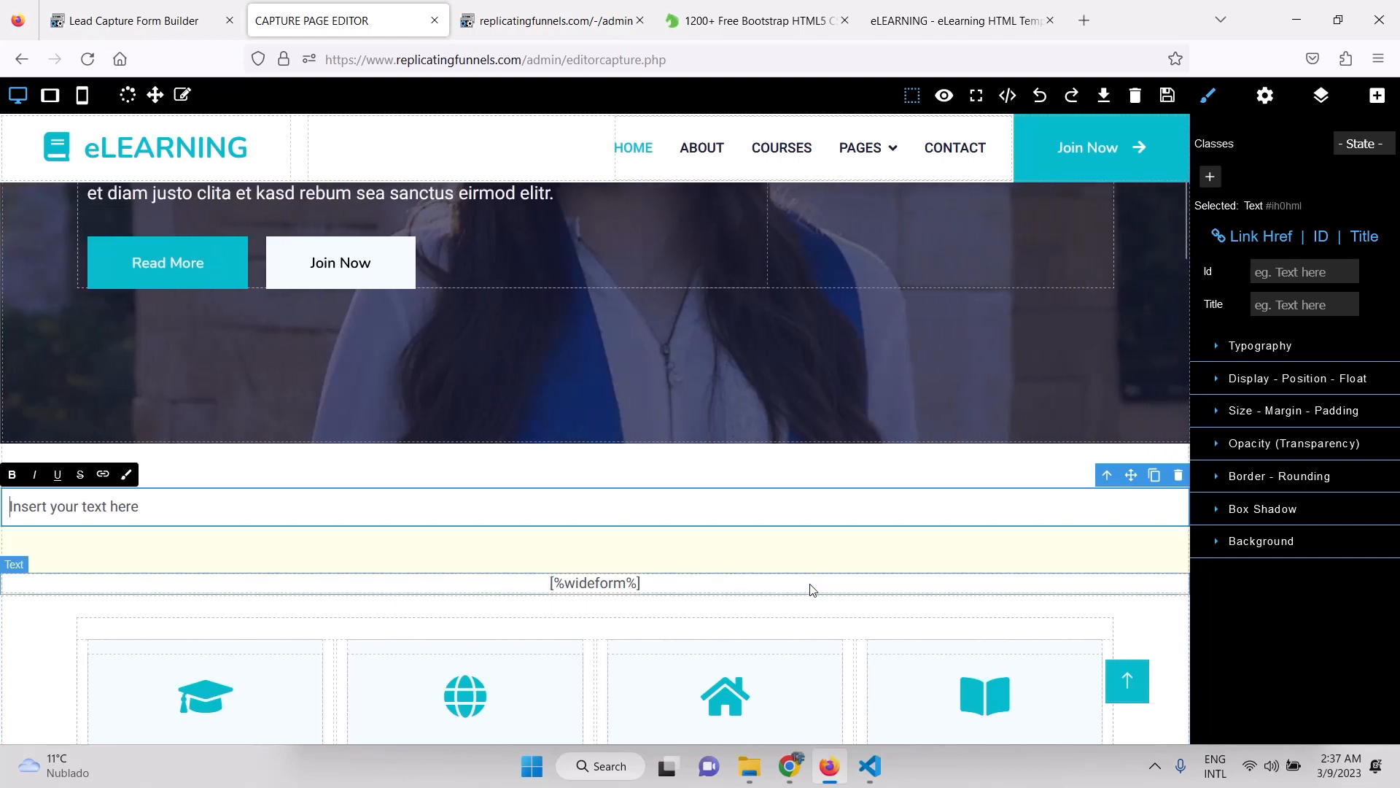
pyautogui.click(813, 596)
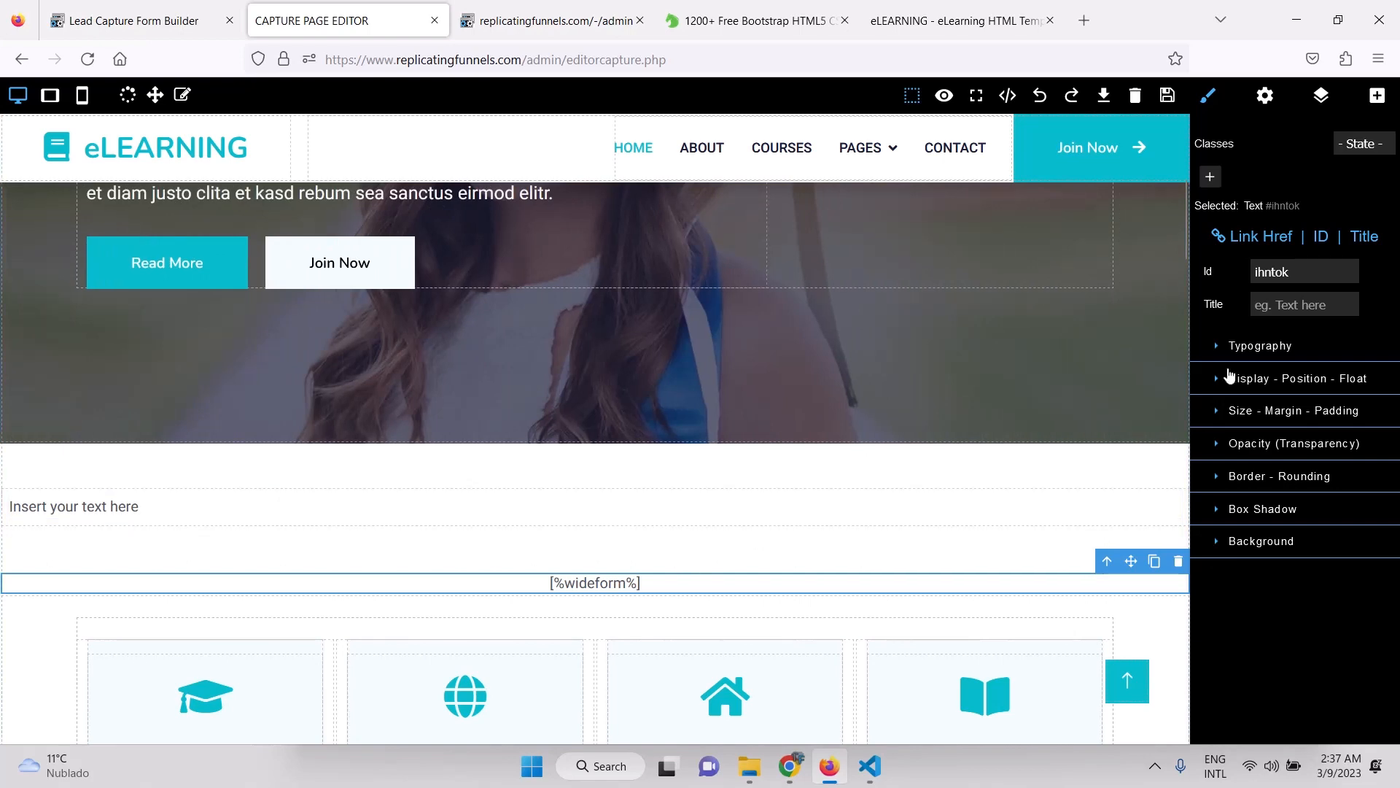
pyautogui.click(1229, 412)
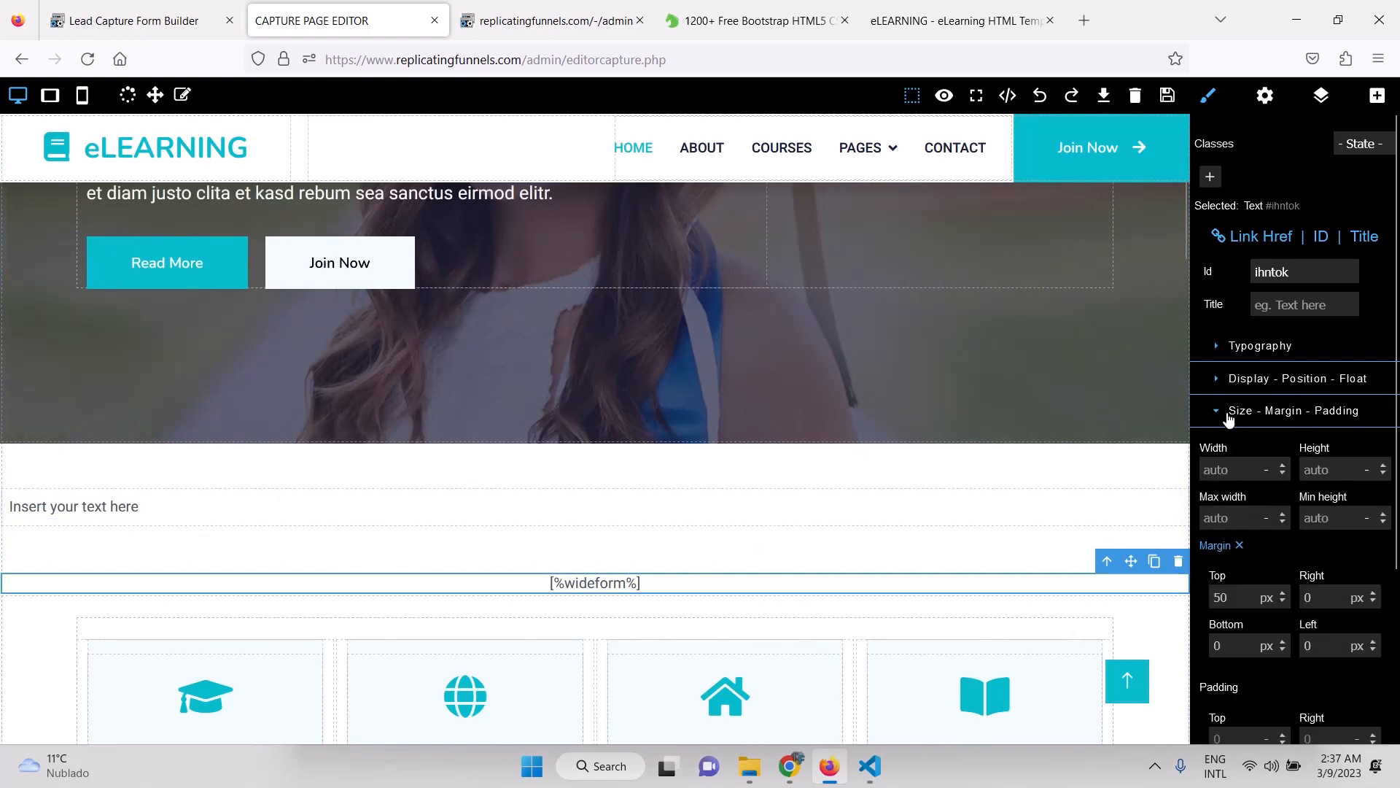
pyautogui.scroll(-2, 1263, 529)
pyautogui.click(1239, 521)
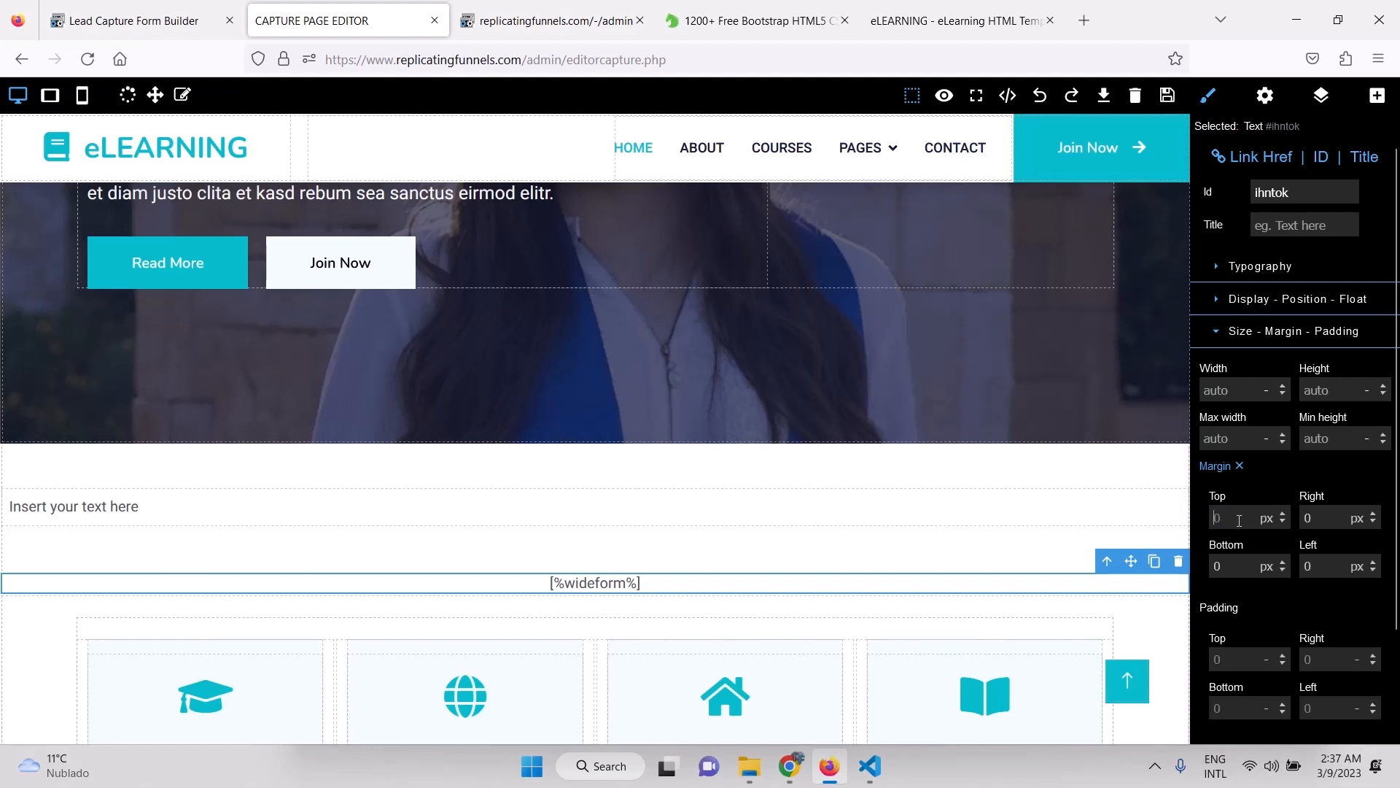
pyautogui.write('0')
pyautogui.press('Return')
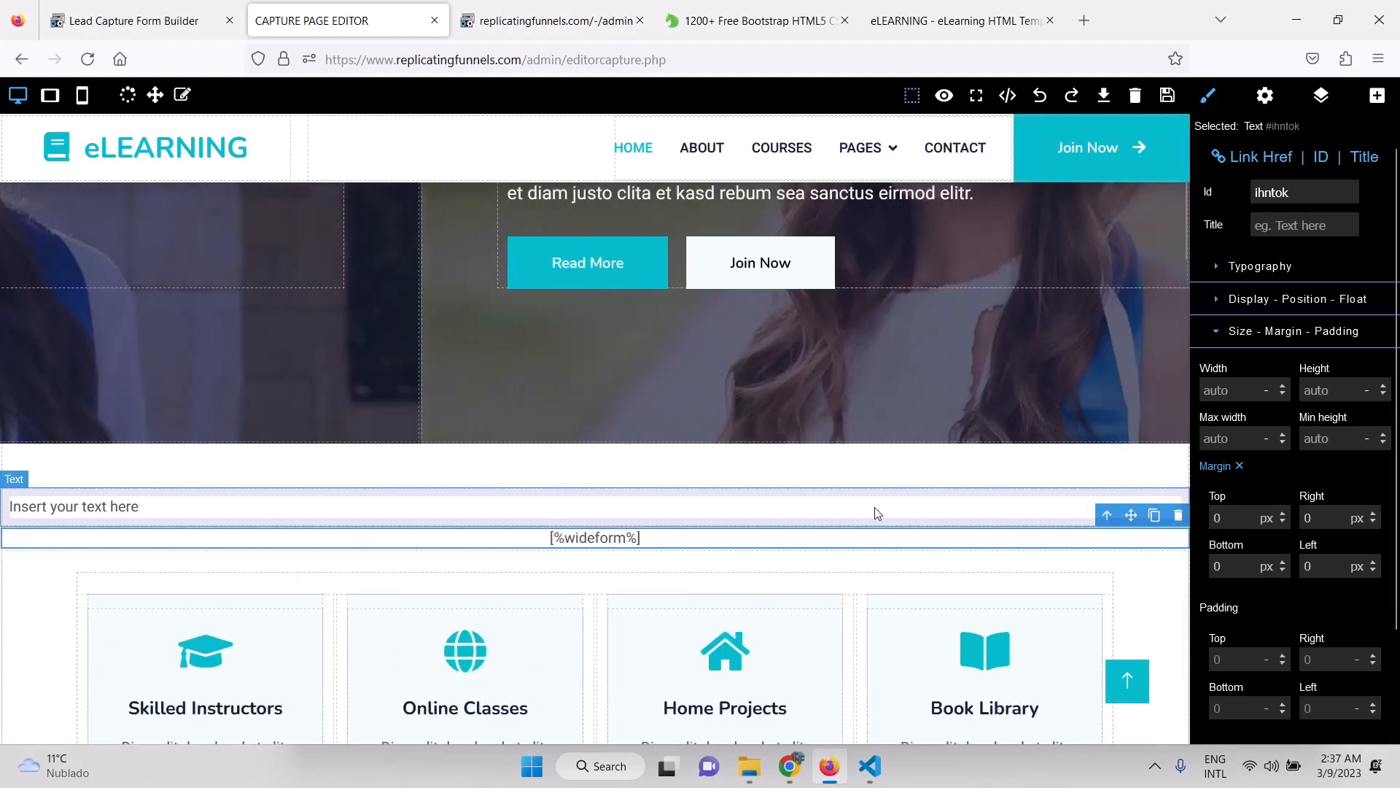
# Give the new text block a 50 px top margin.
pyautogui.click(876, 513)
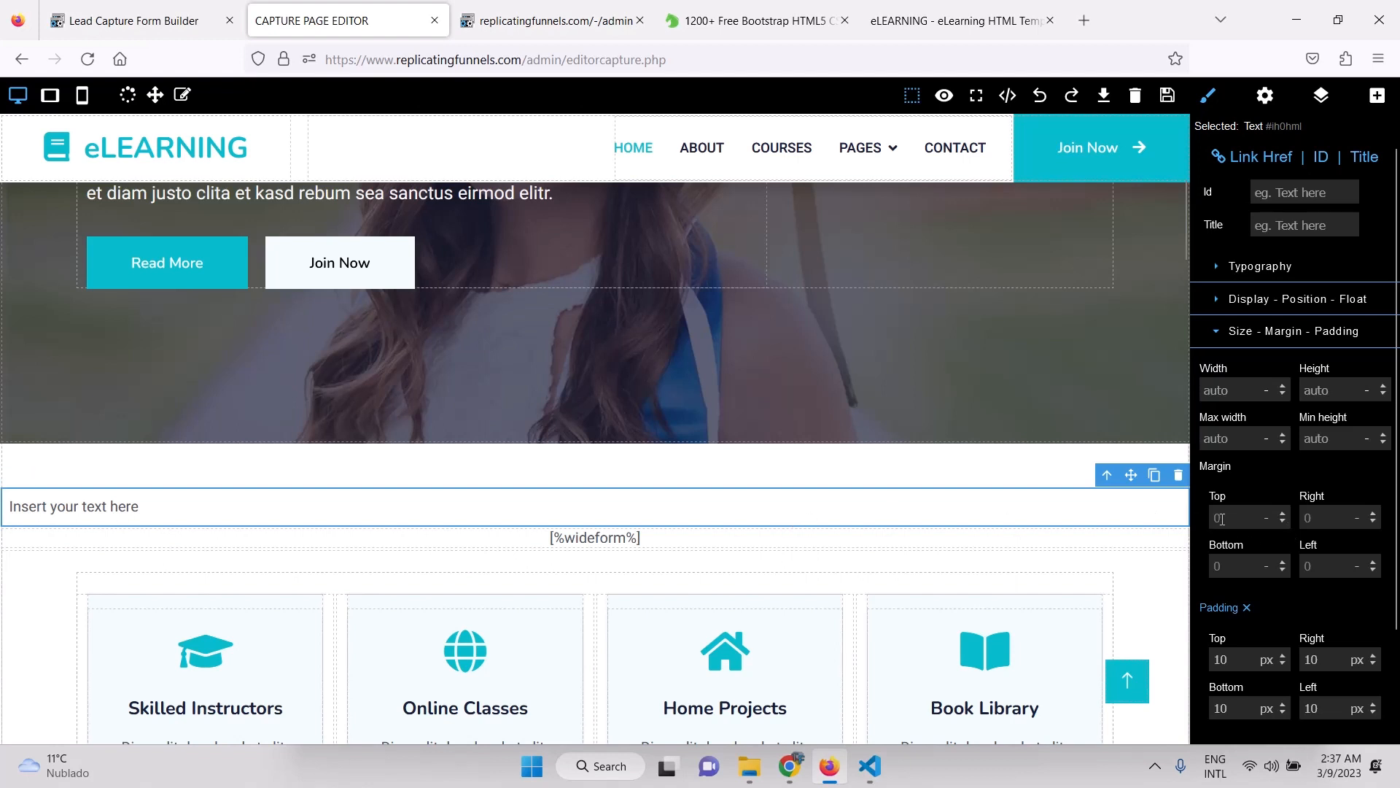
pyautogui.click(1223, 519)
pyautogui.write('50')
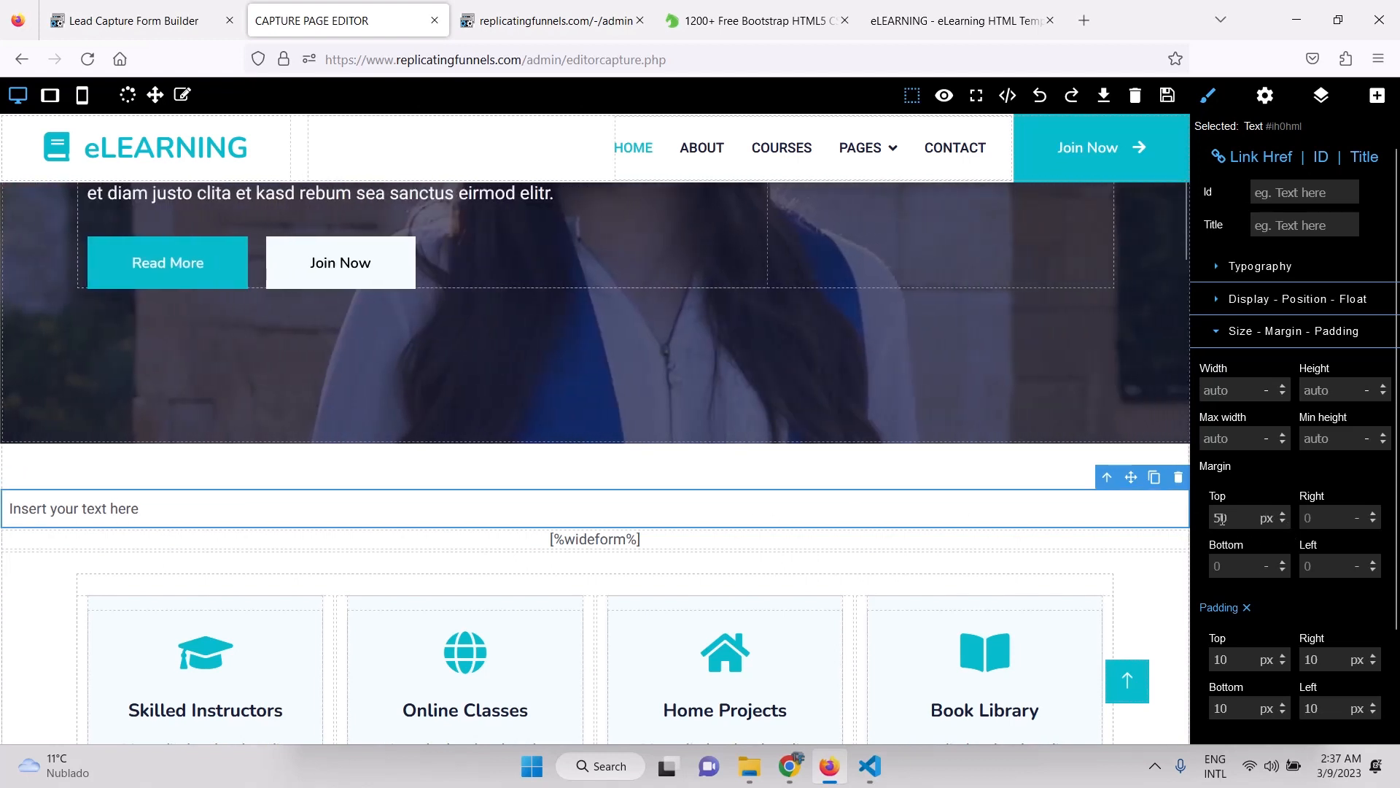
pyautogui.press('Return')
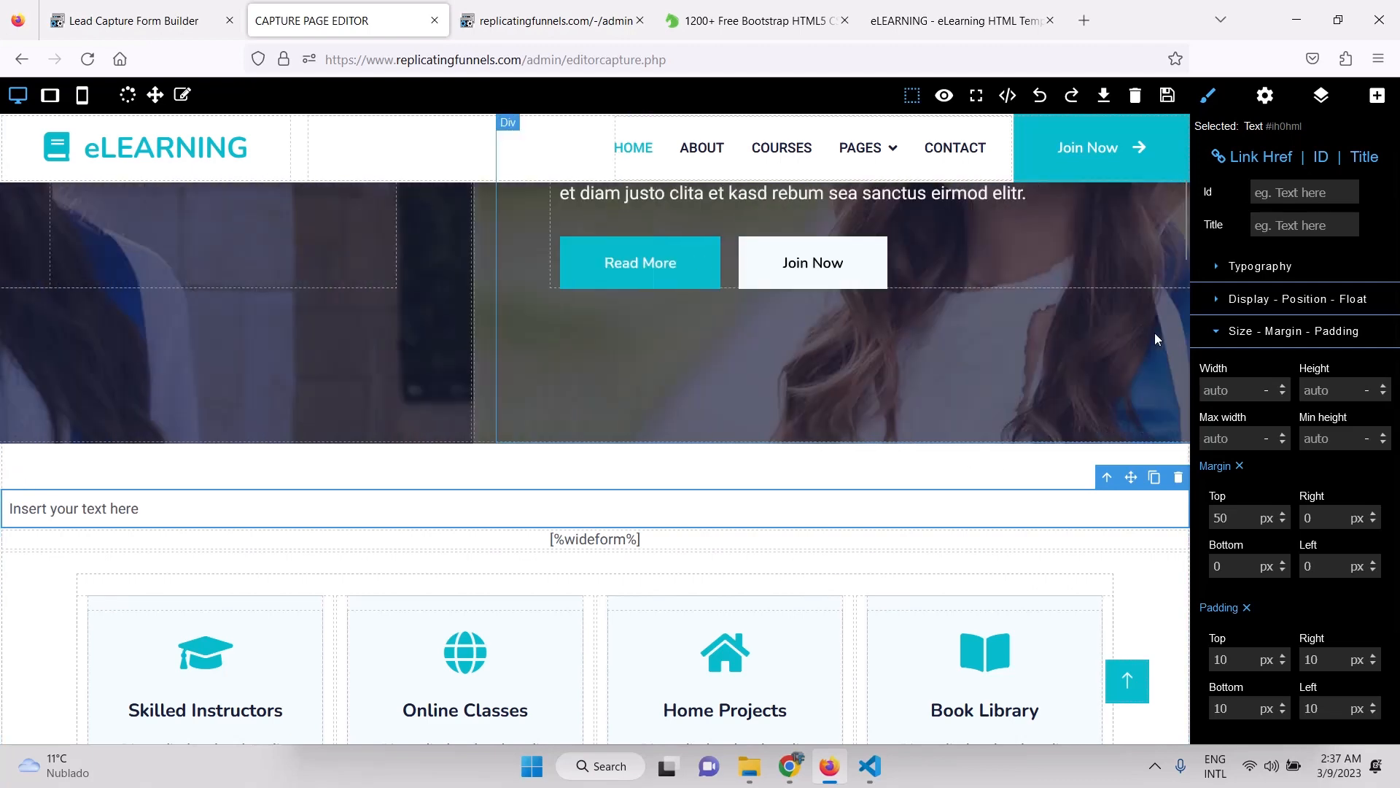
pyautogui.click(1222, 269)
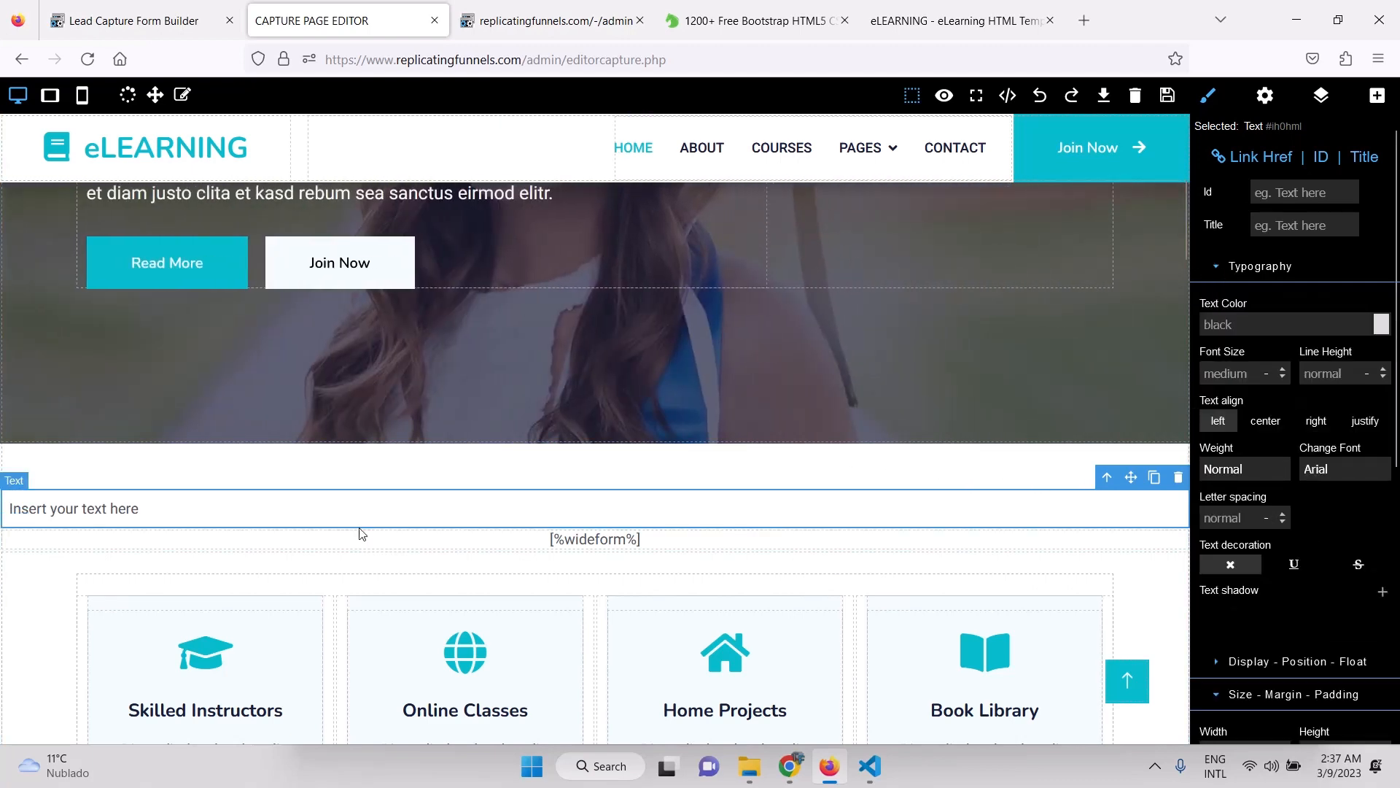
# Center the text block and replace its placeholder text with FORM HEADING.
pyautogui.click(1264, 425)
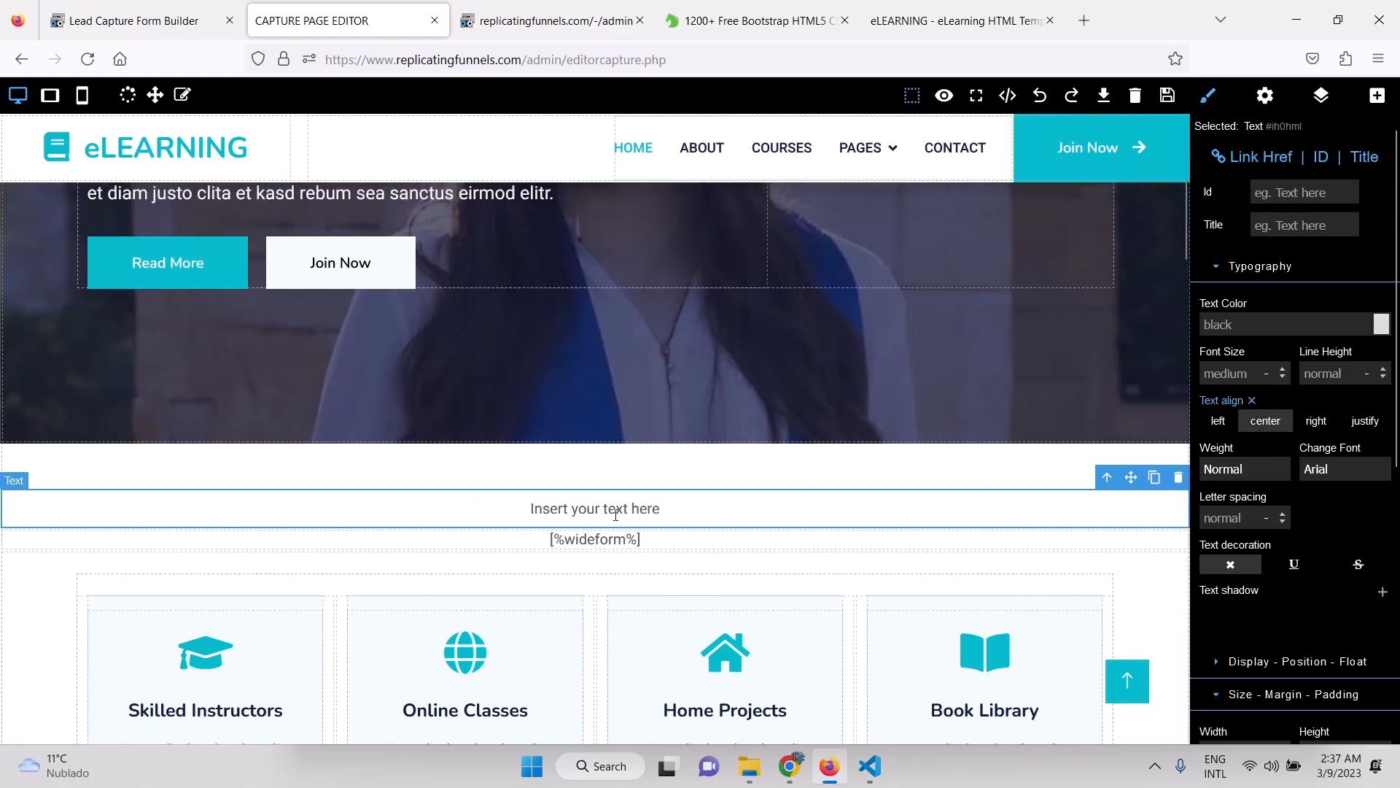
pyautogui.tripleClick(615, 514)
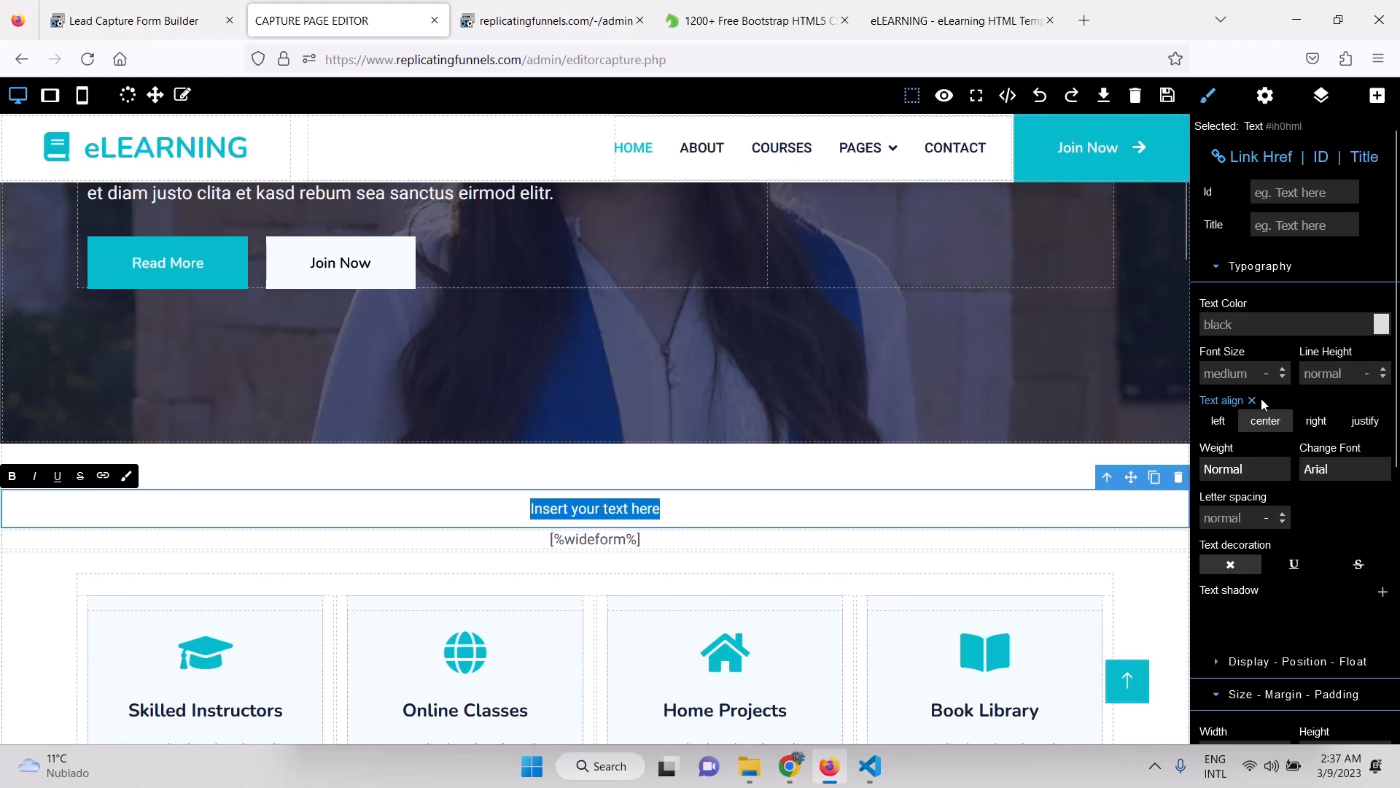
pyautogui.write('FORM')
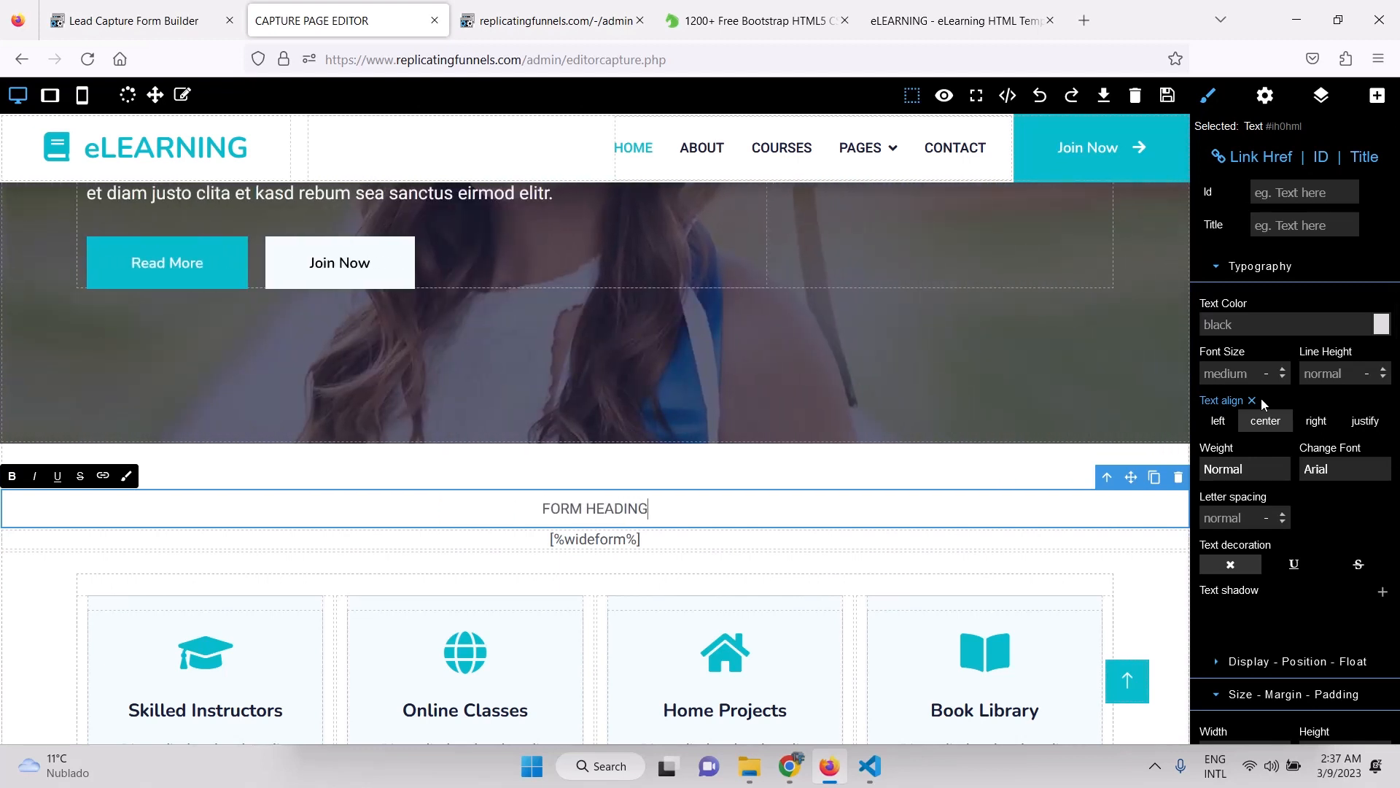
pyautogui.write(' HEADING')
pyautogui.doubleClick(597, 511)
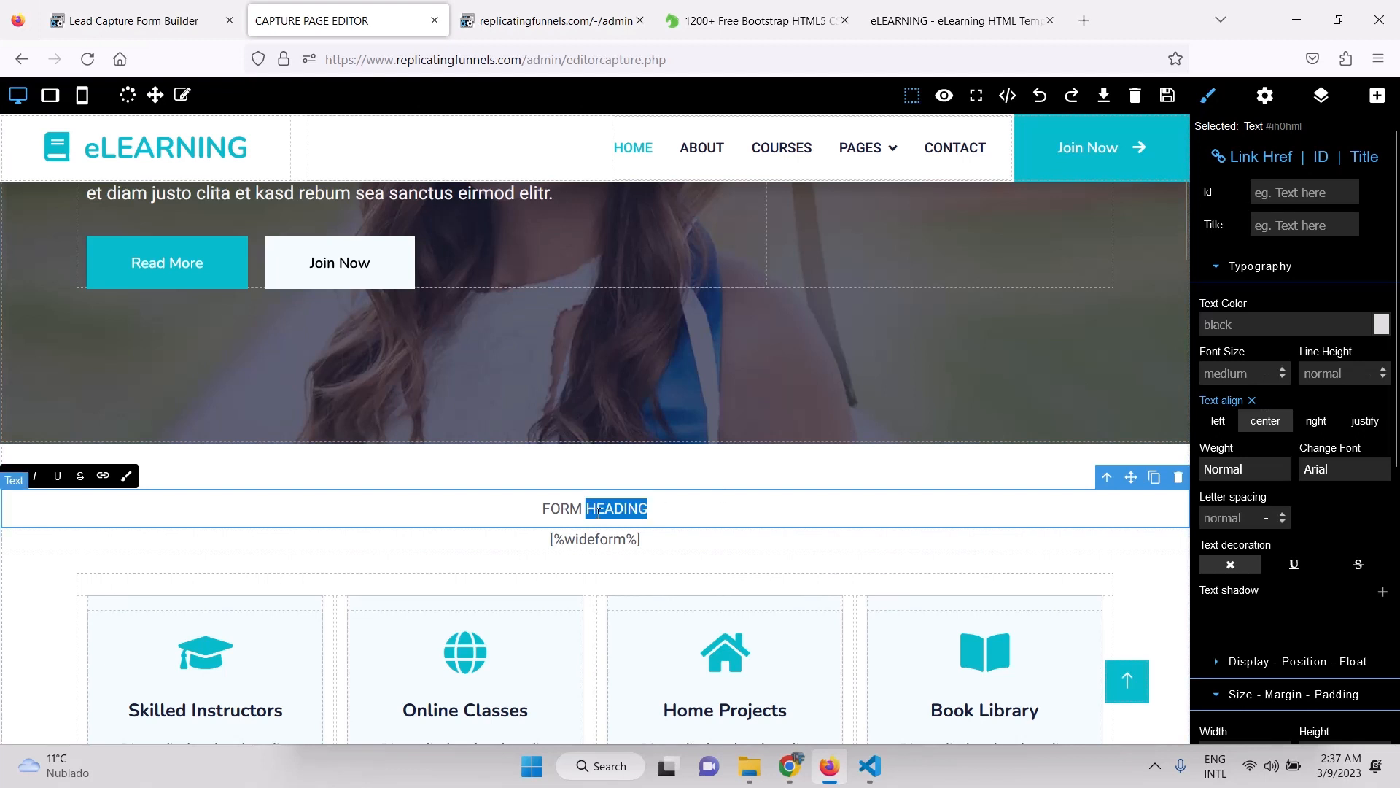
pyautogui.tripleClick(598, 511)
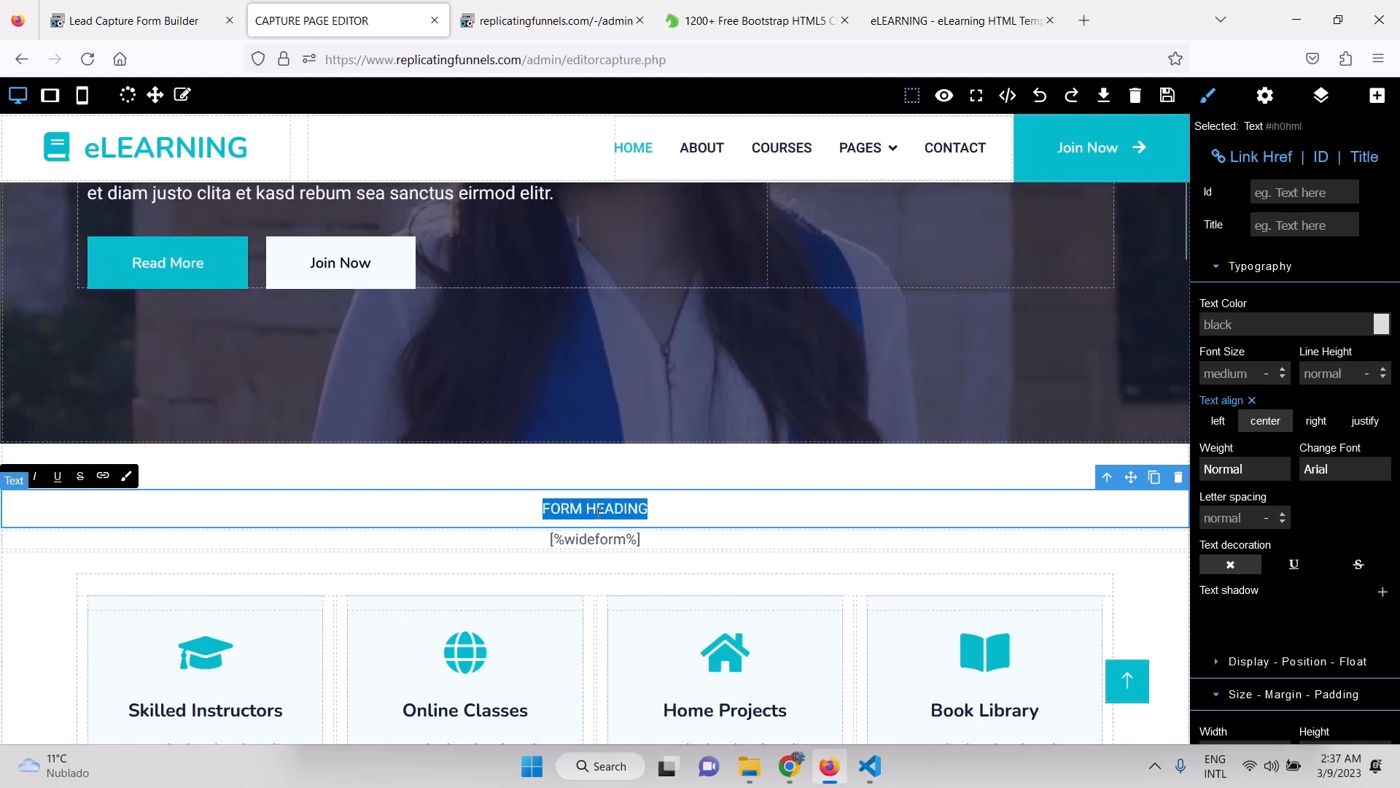
# Make FORM HEADING bold with a 50 px font size.
pyautogui.click(1262, 475)
pyautogui.click(1224, 632)
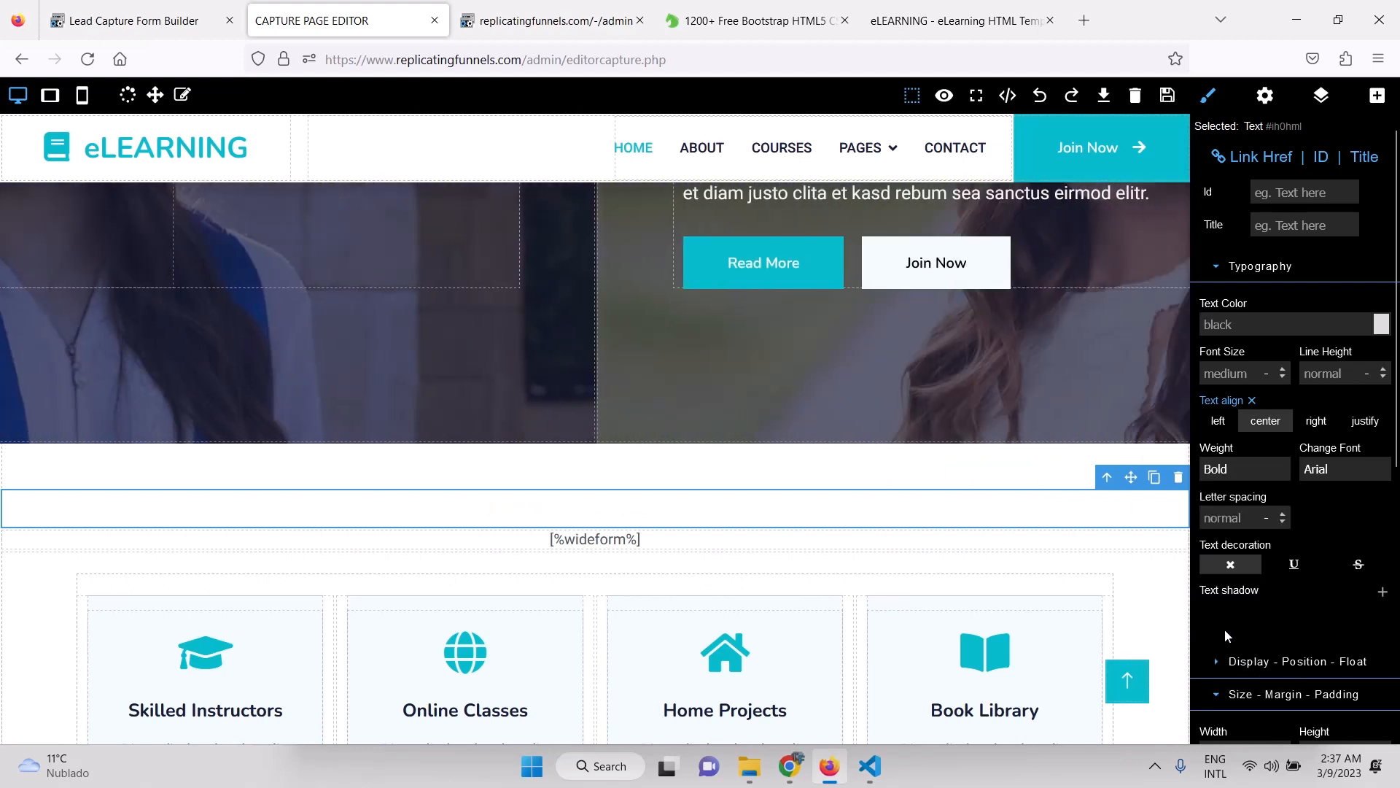
pyautogui.click(1222, 373)
pyautogui.write('50')
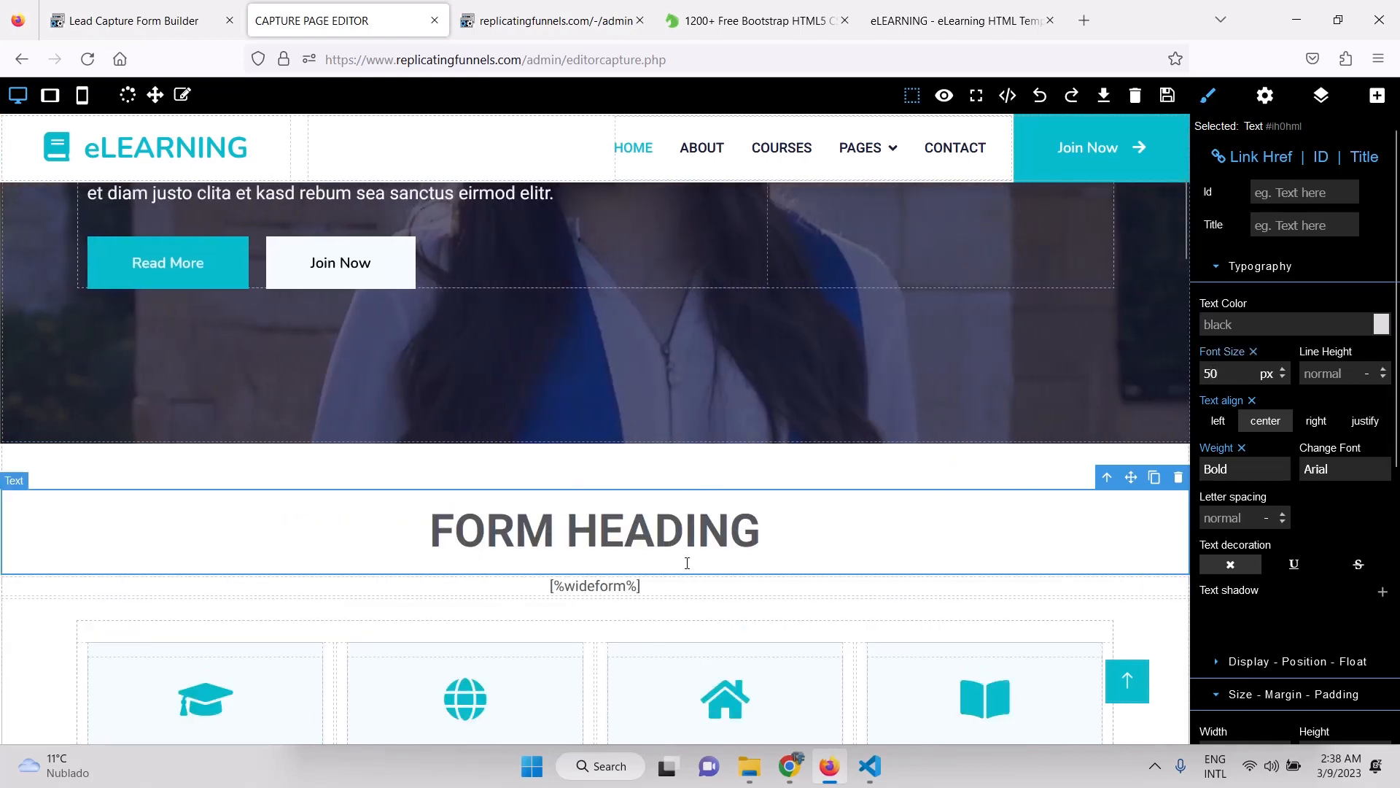
pyautogui.click(897, 476)
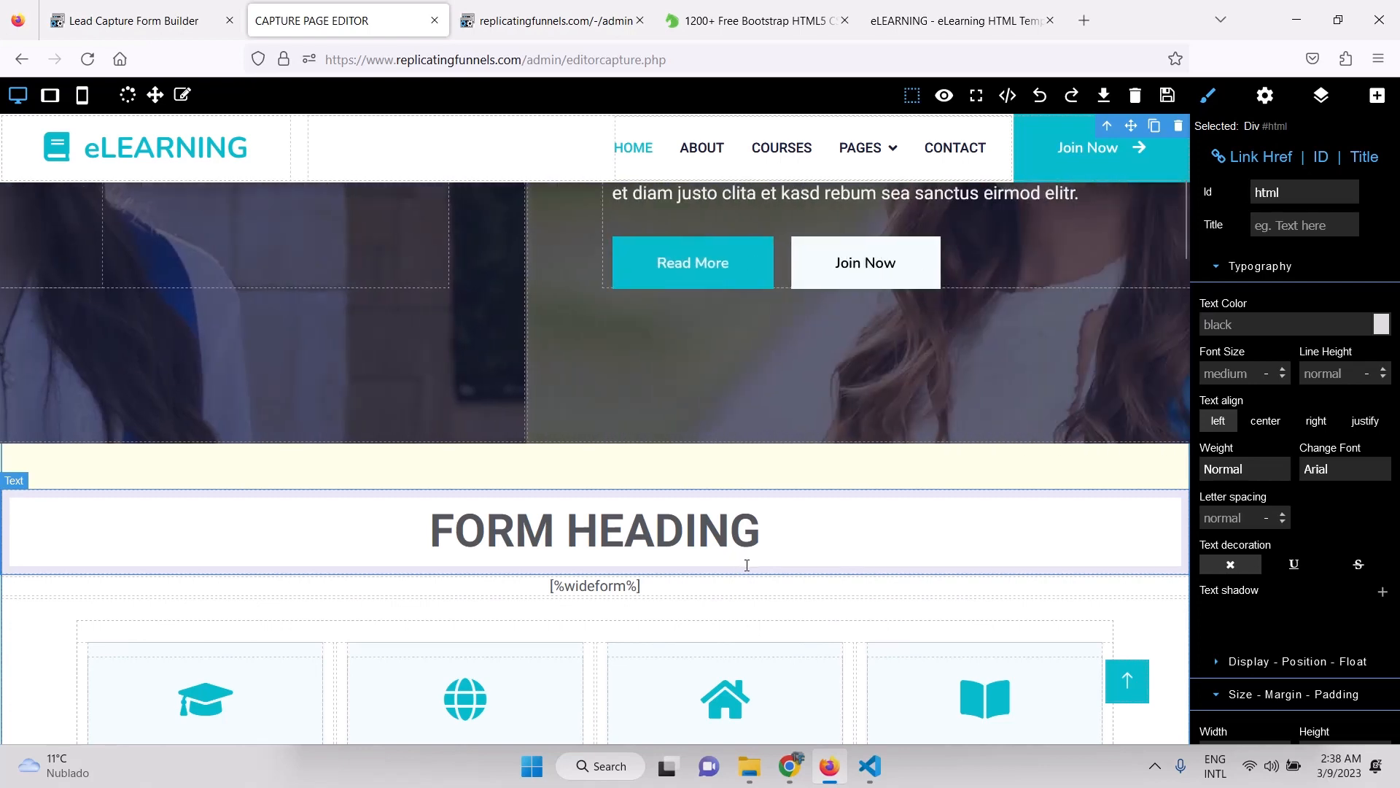
# Clear the padding around the FORM HEADING text block.
pyautogui.click(747, 564)
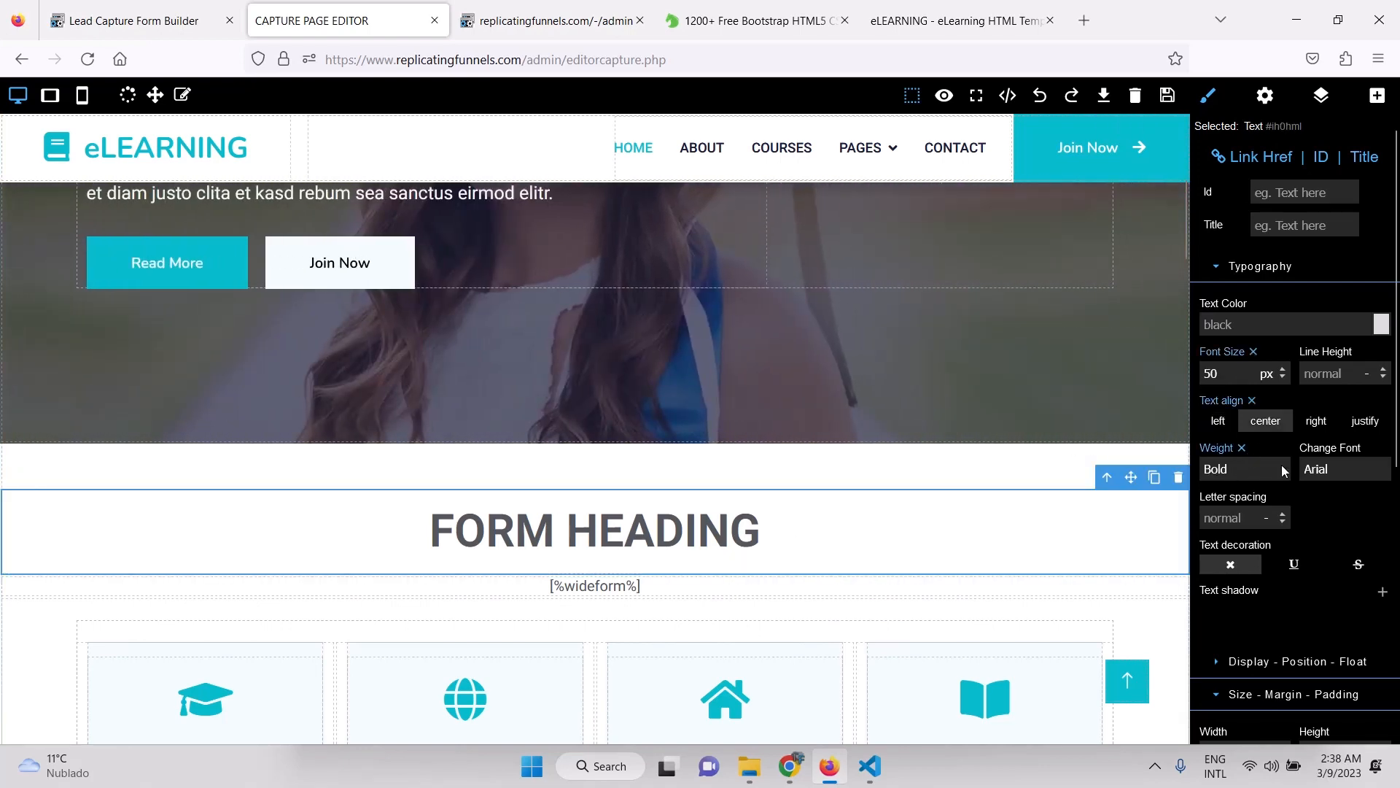
pyautogui.scroll(-3, 1280, 466)
pyautogui.scroll(-3, 1240, 504)
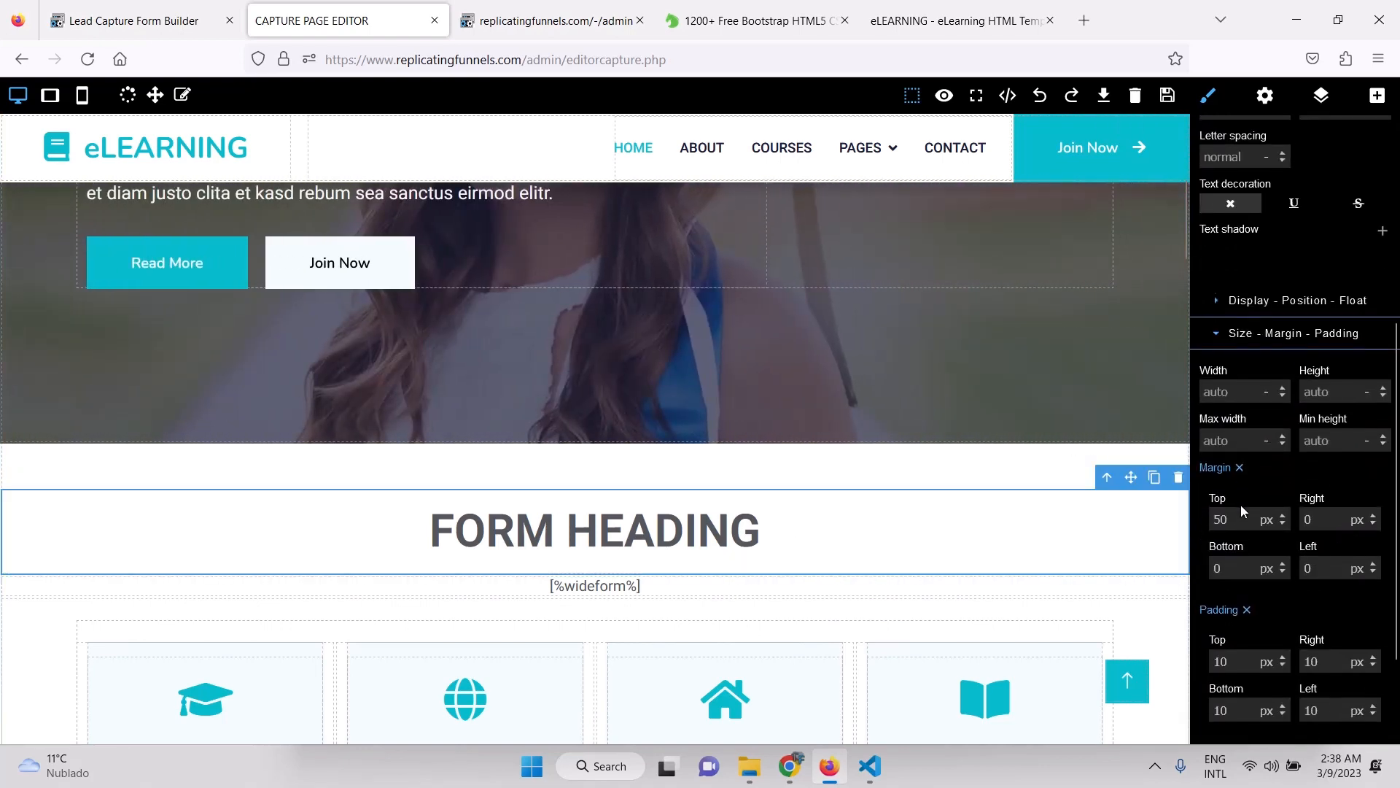
pyautogui.scroll(-2, 1244, 549)
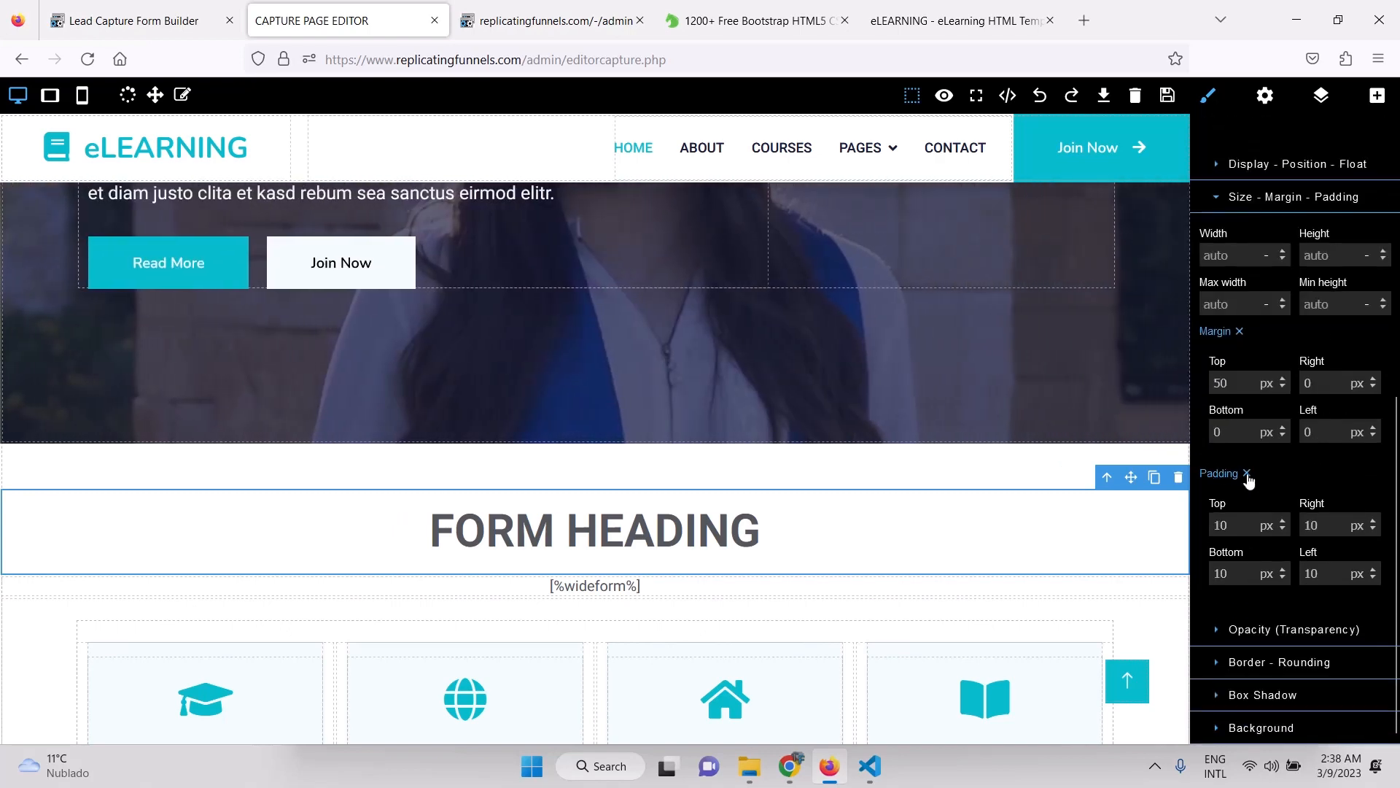
pyautogui.click(1247, 472)
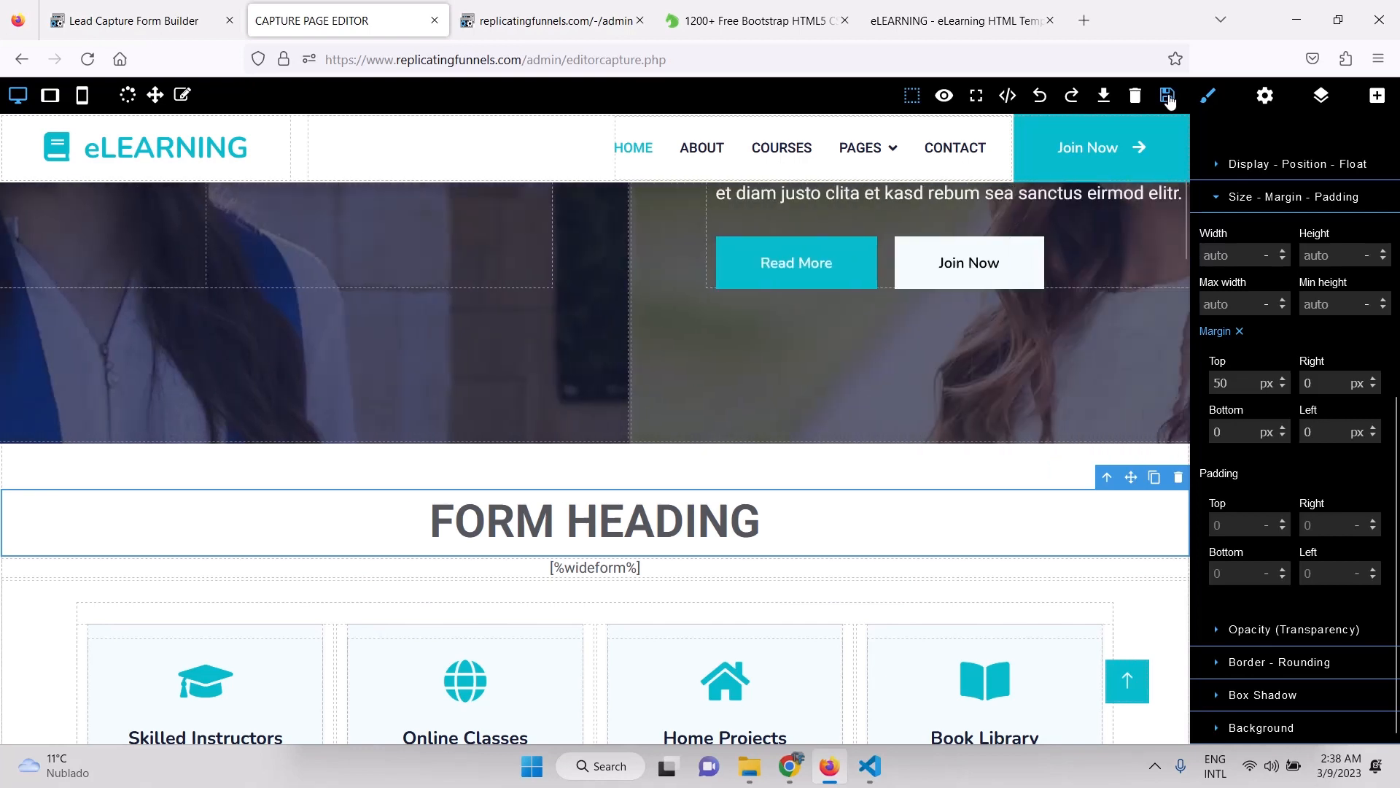
# Save the capture page and reload the live eLEARNING page to see FORM HEADING above the email form.
pyautogui.click(1168, 96)
pyautogui.click(563, 19)
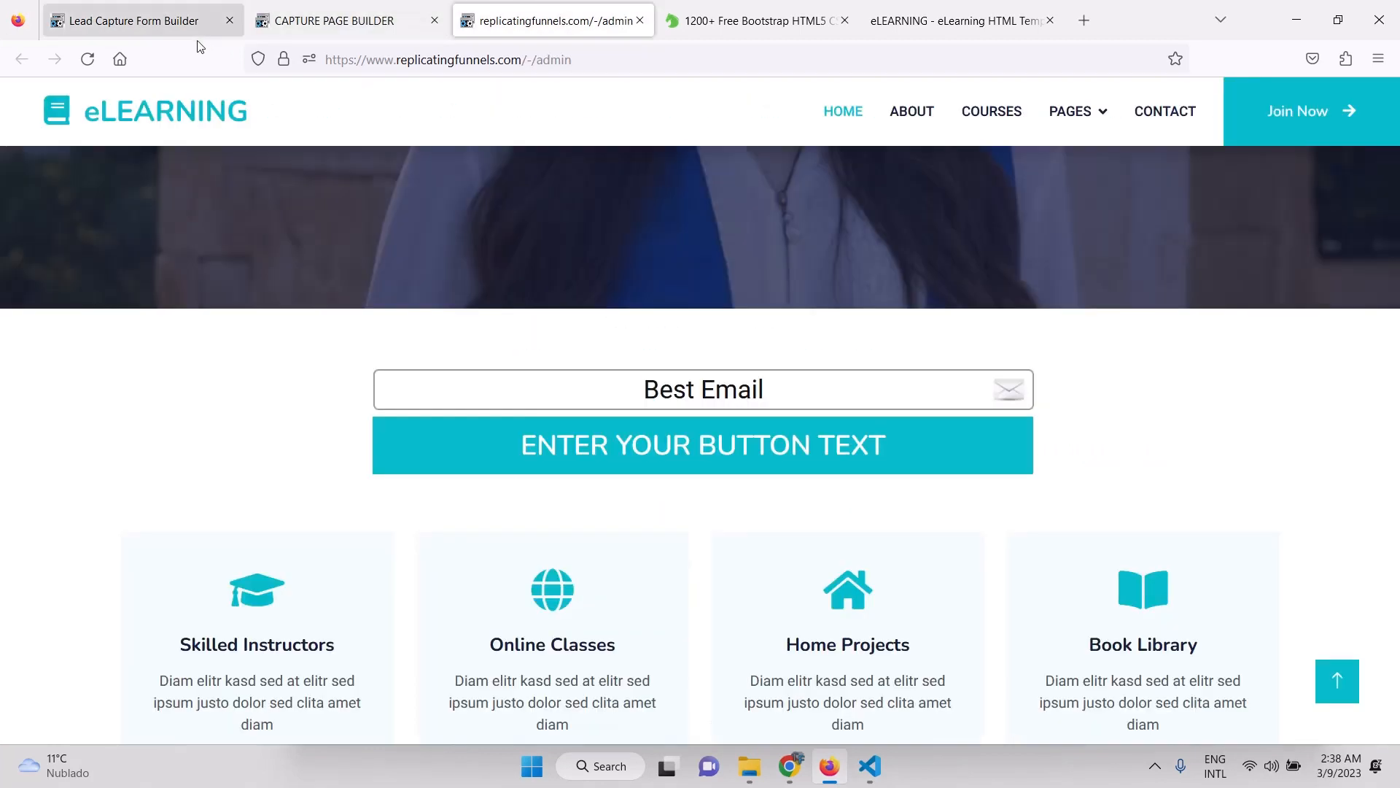
pyautogui.click(88, 59)
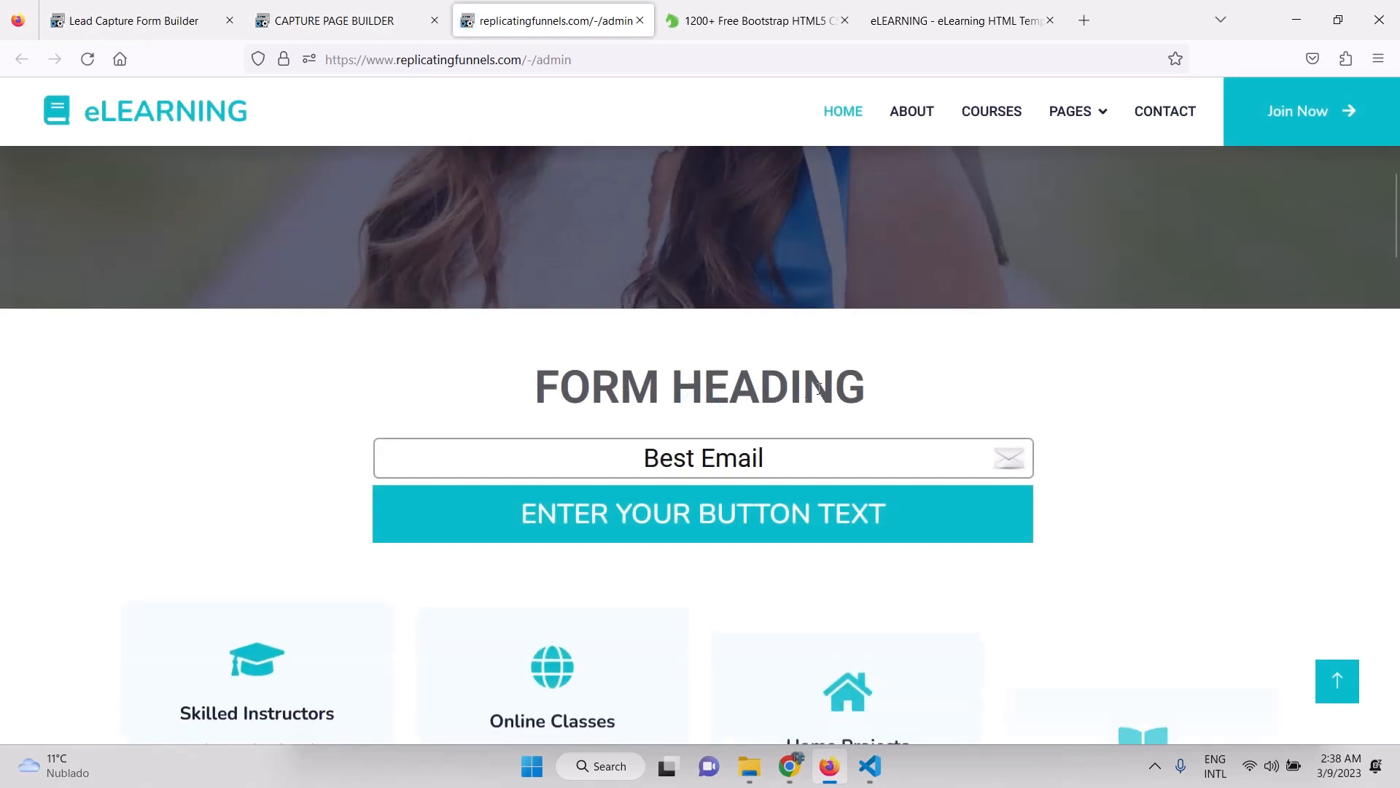
pyautogui.scroll(-2, 1129, 419)
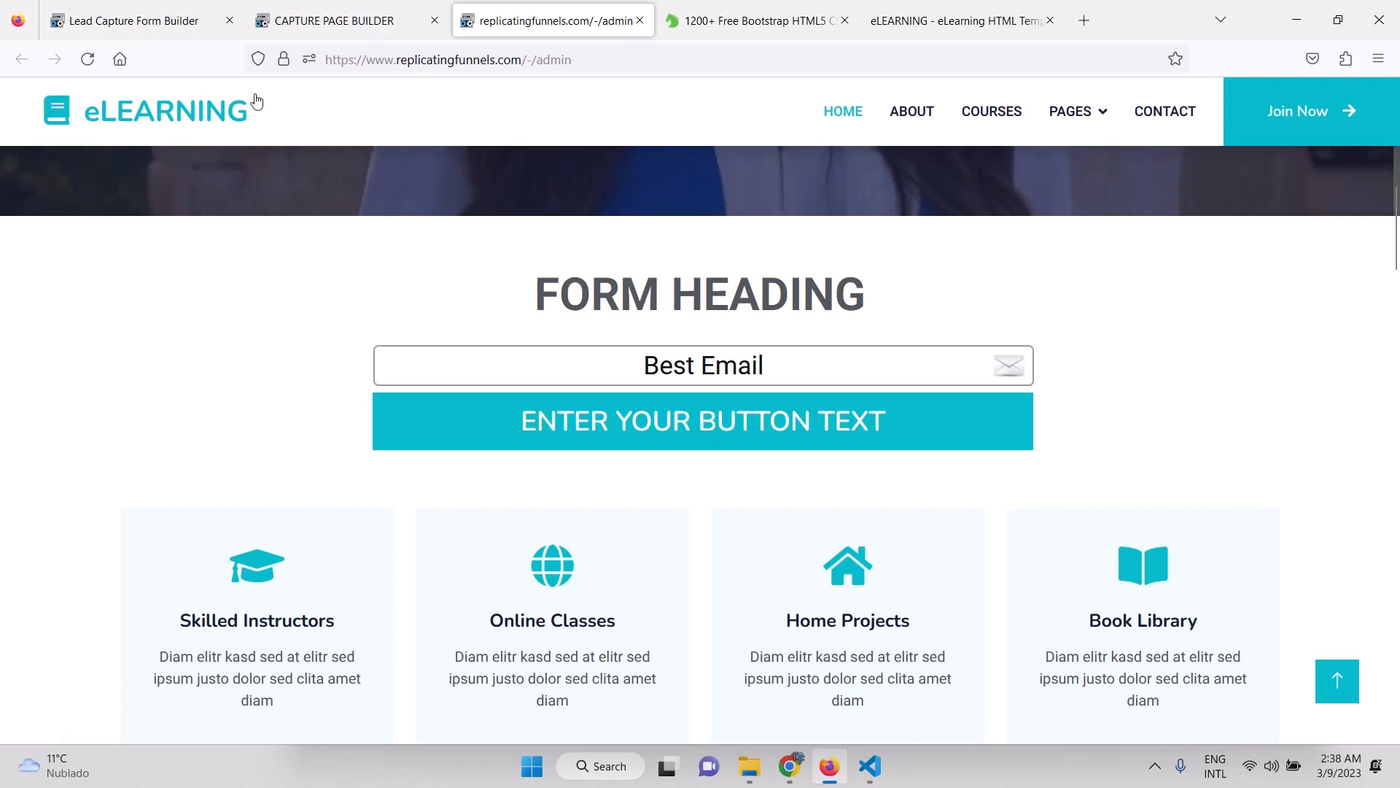
pyautogui.click(182, 27)
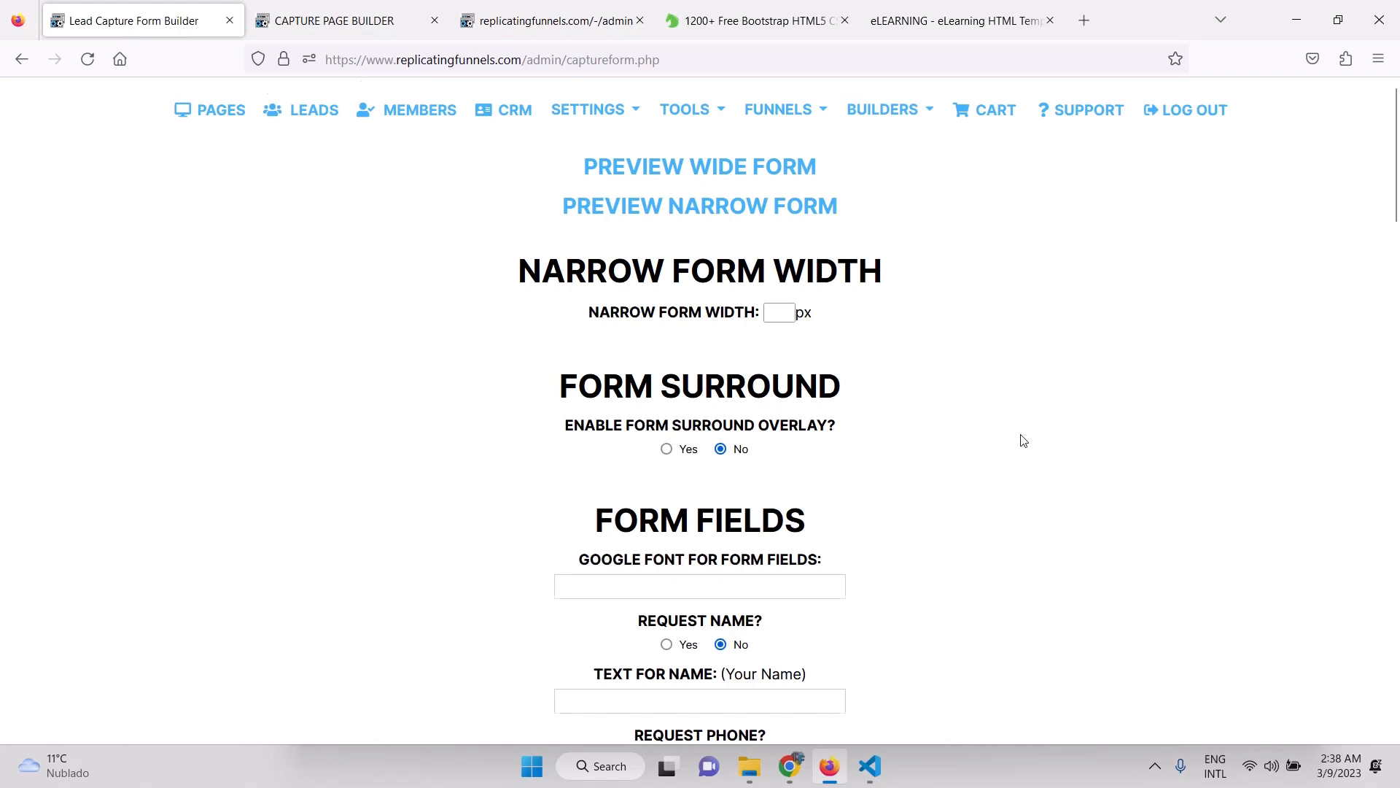
# With Request Name set to Yes, reload the live eLEARNING page to show the name and phone fields.
pyautogui.scroll(-8, 1023, 440)
pyautogui.scroll(2, 1023, 441)
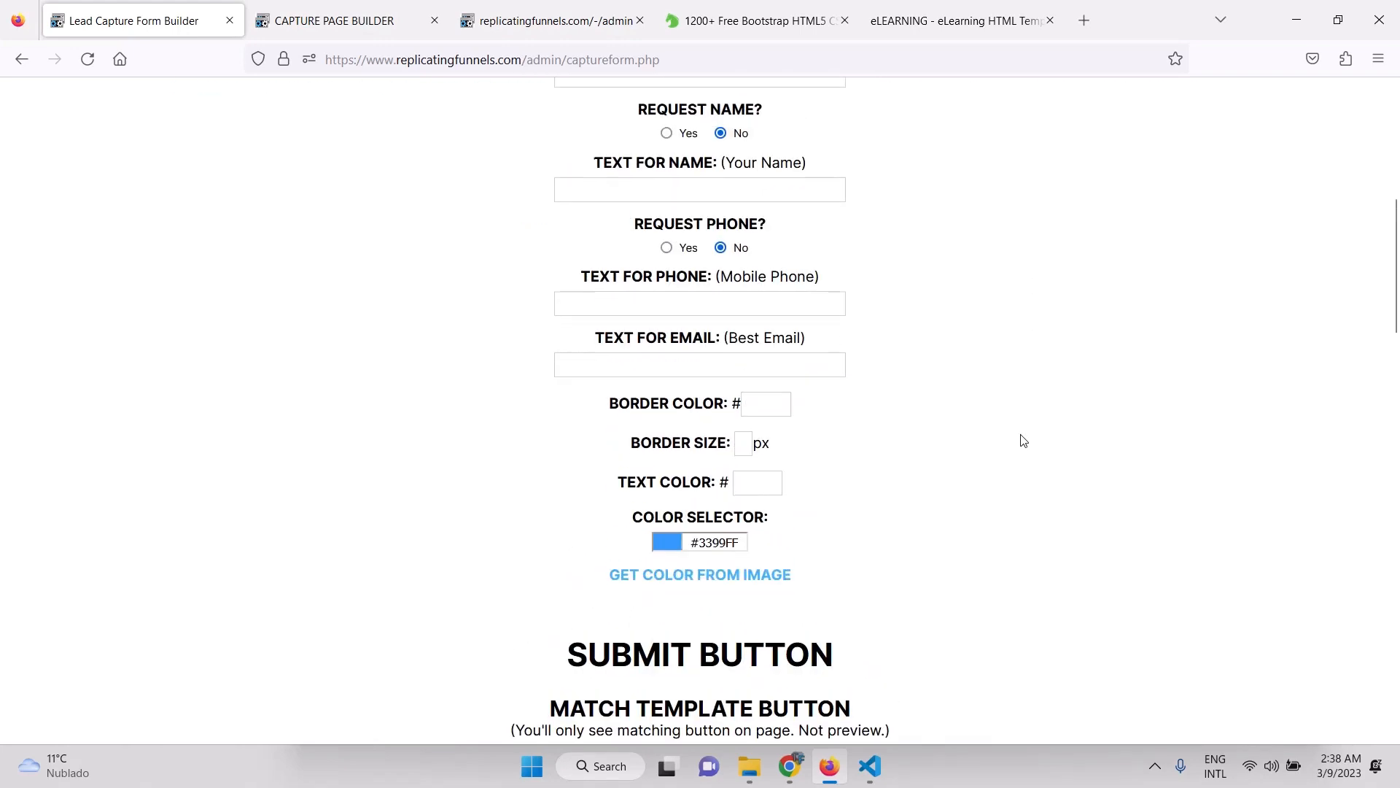
pyautogui.scroll(2, 1023, 441)
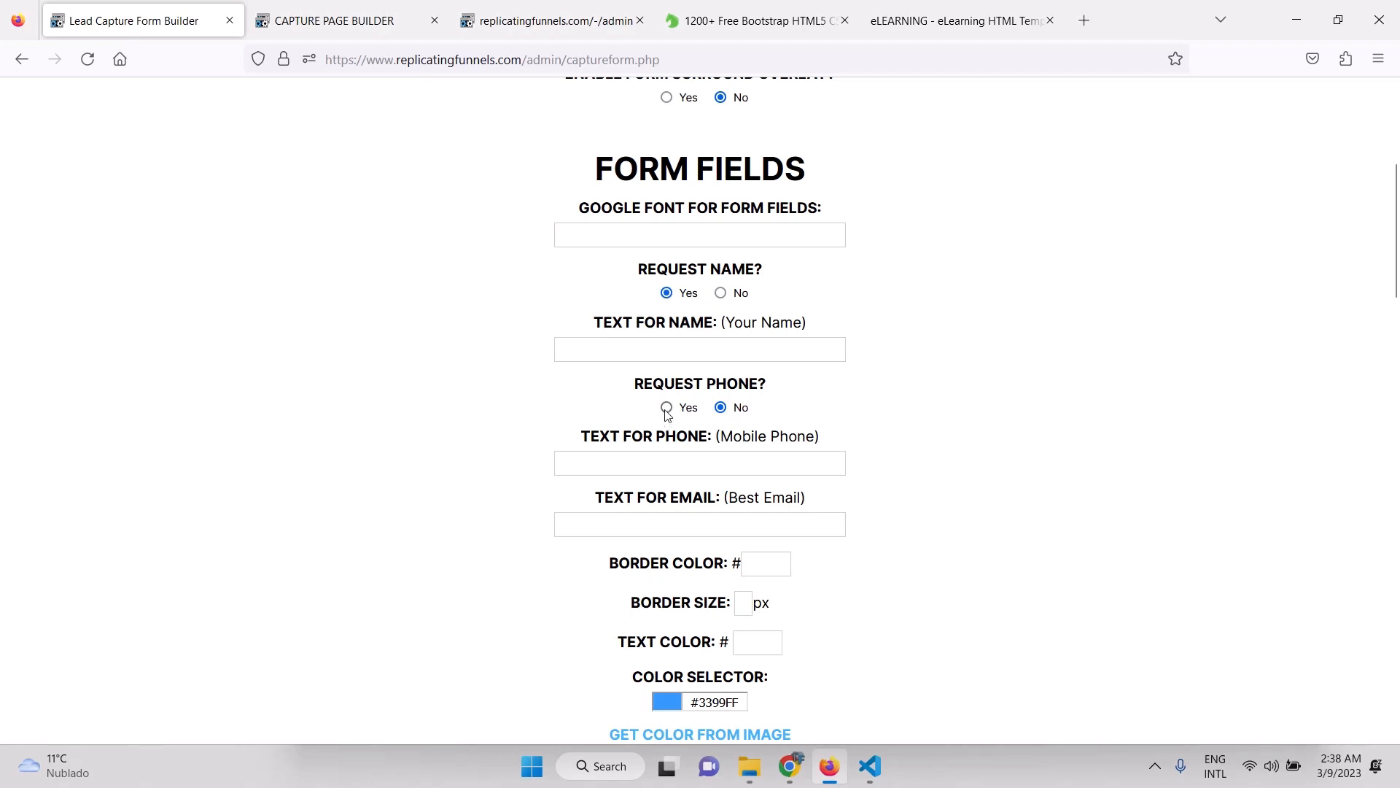
pyautogui.click(518, 16)
pyautogui.click(86, 63)
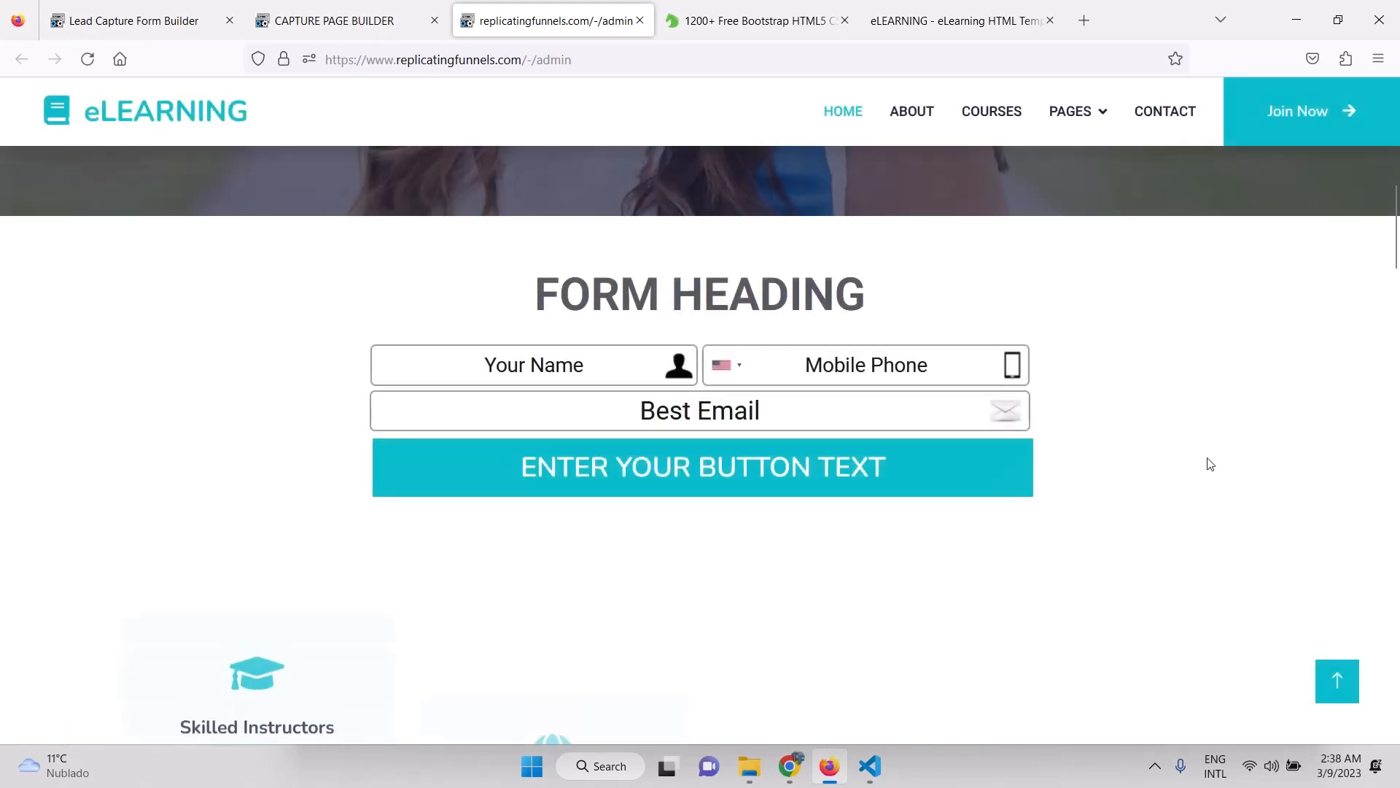
# Check FORM HEADING and the name, phone and email fields on the live page, then return to the form builder.
pyautogui.scroll(-1, 1210, 464)
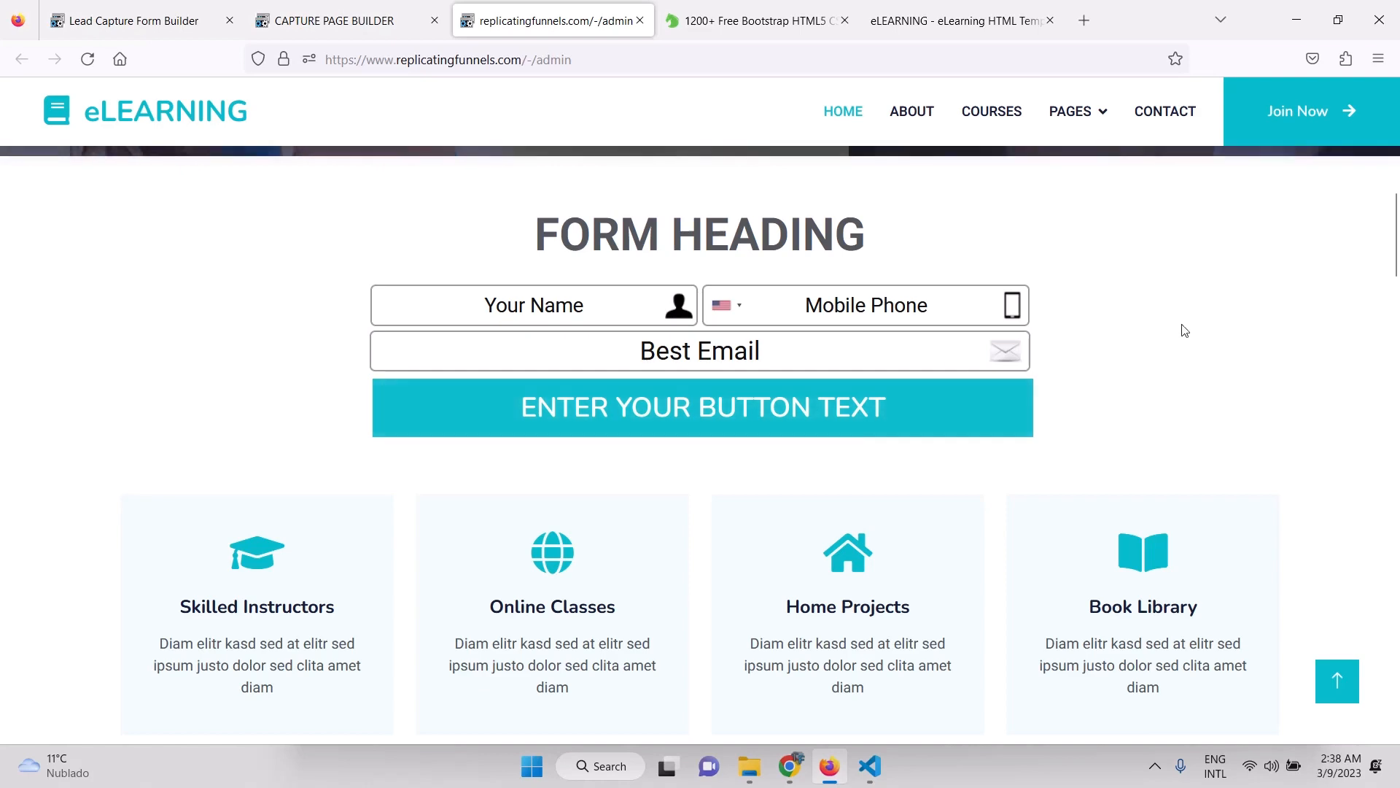
pyautogui.scroll(5, 1181, 325)
pyautogui.scroll(5, 1181, 325)
pyautogui.scroll(-10, 1181, 325)
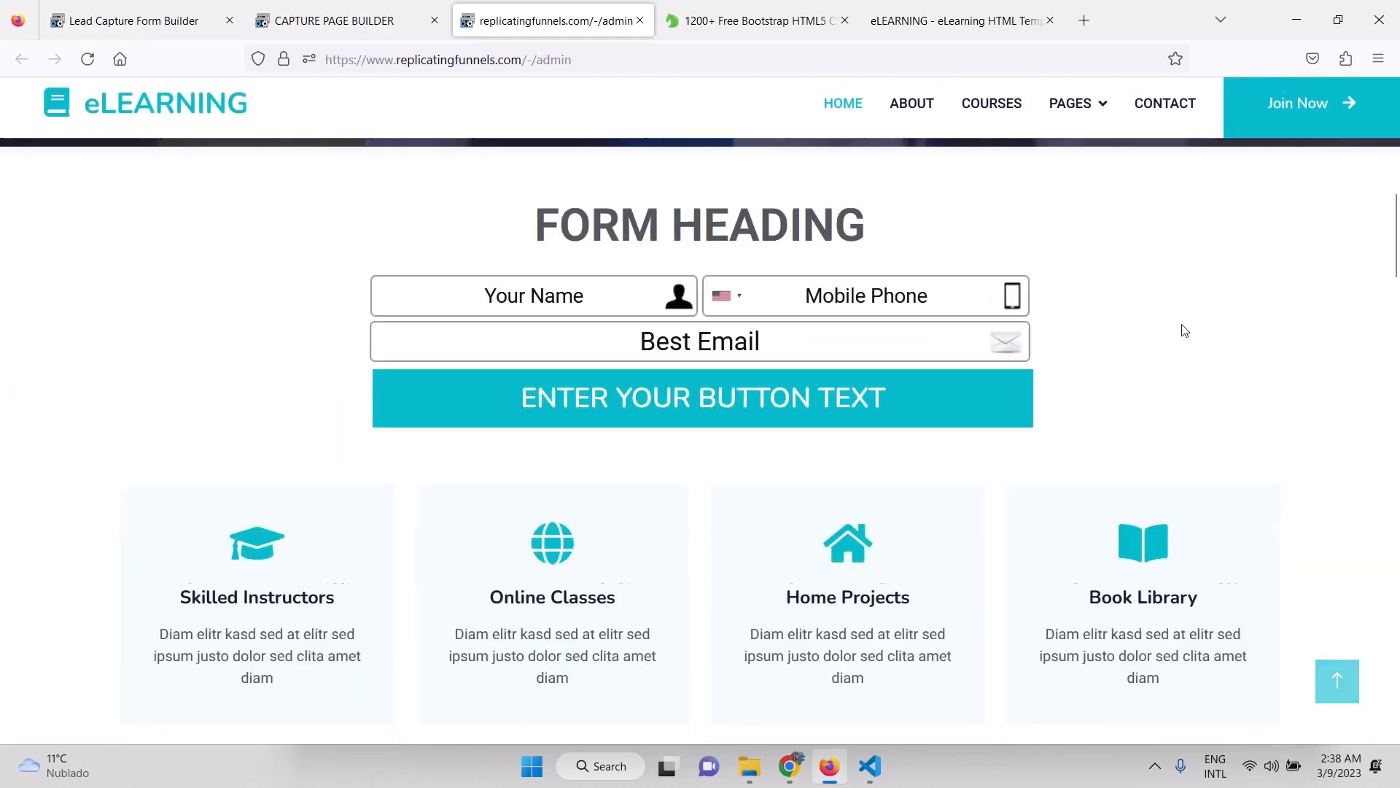
pyautogui.scroll(1, 1182, 326)
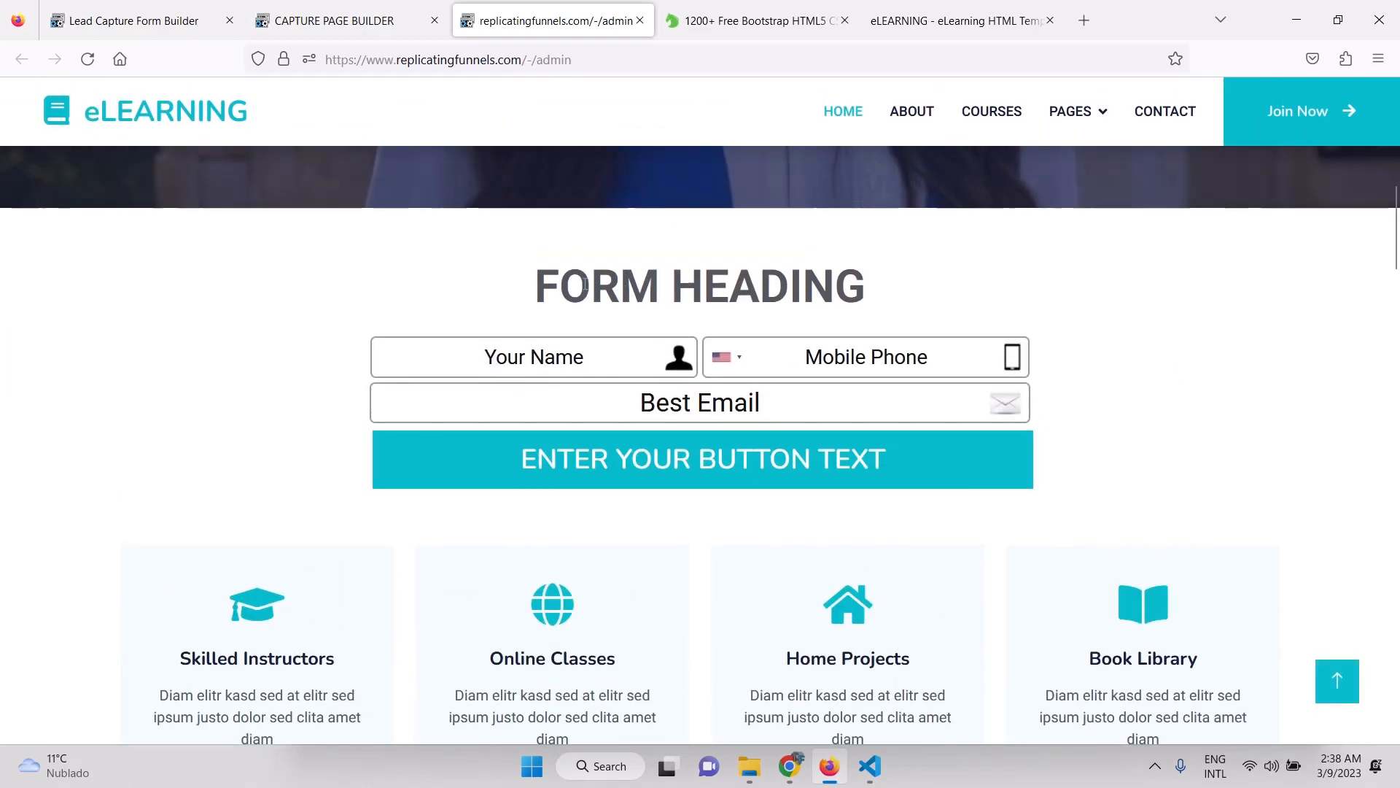
pyautogui.tripleClick(638, 289)
pyautogui.click(197, 255)
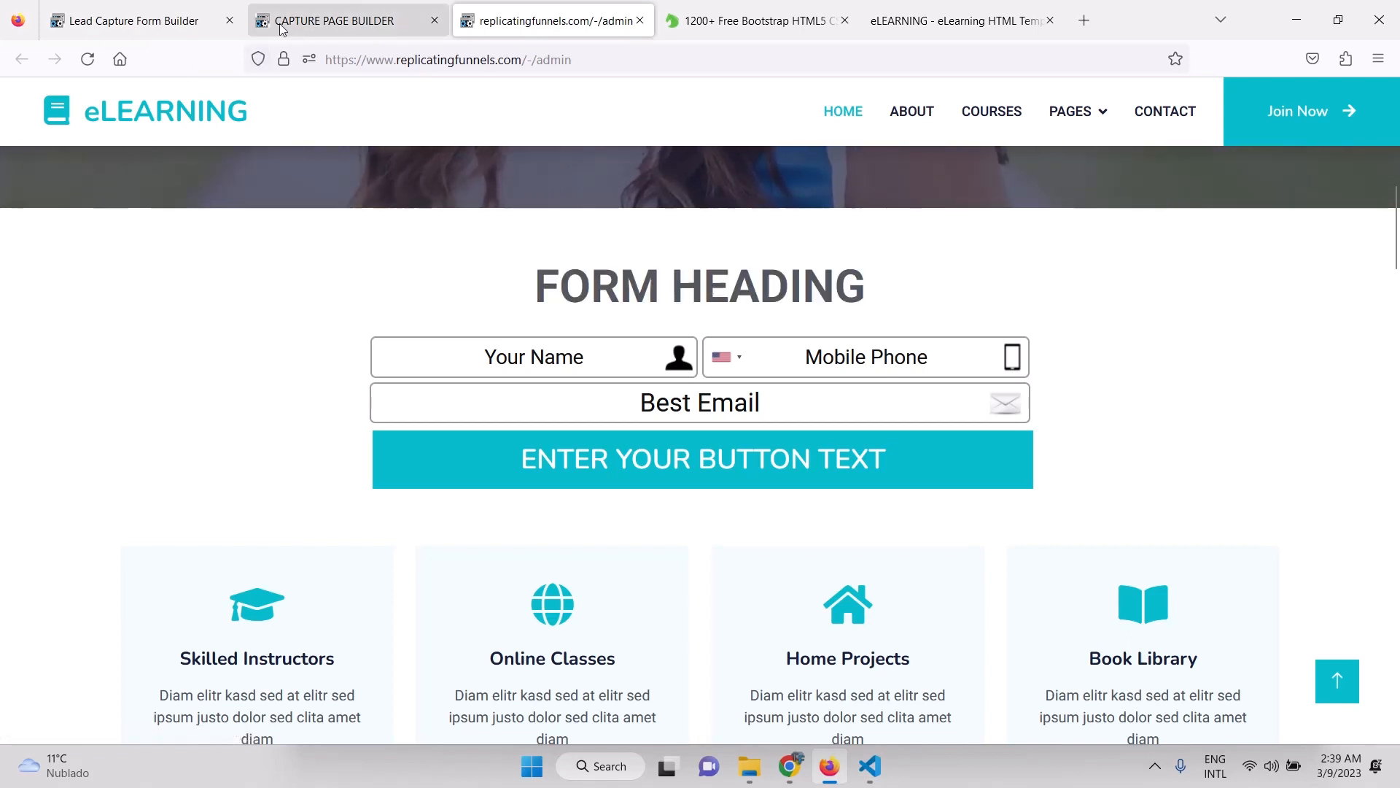
pyautogui.click(193, 21)
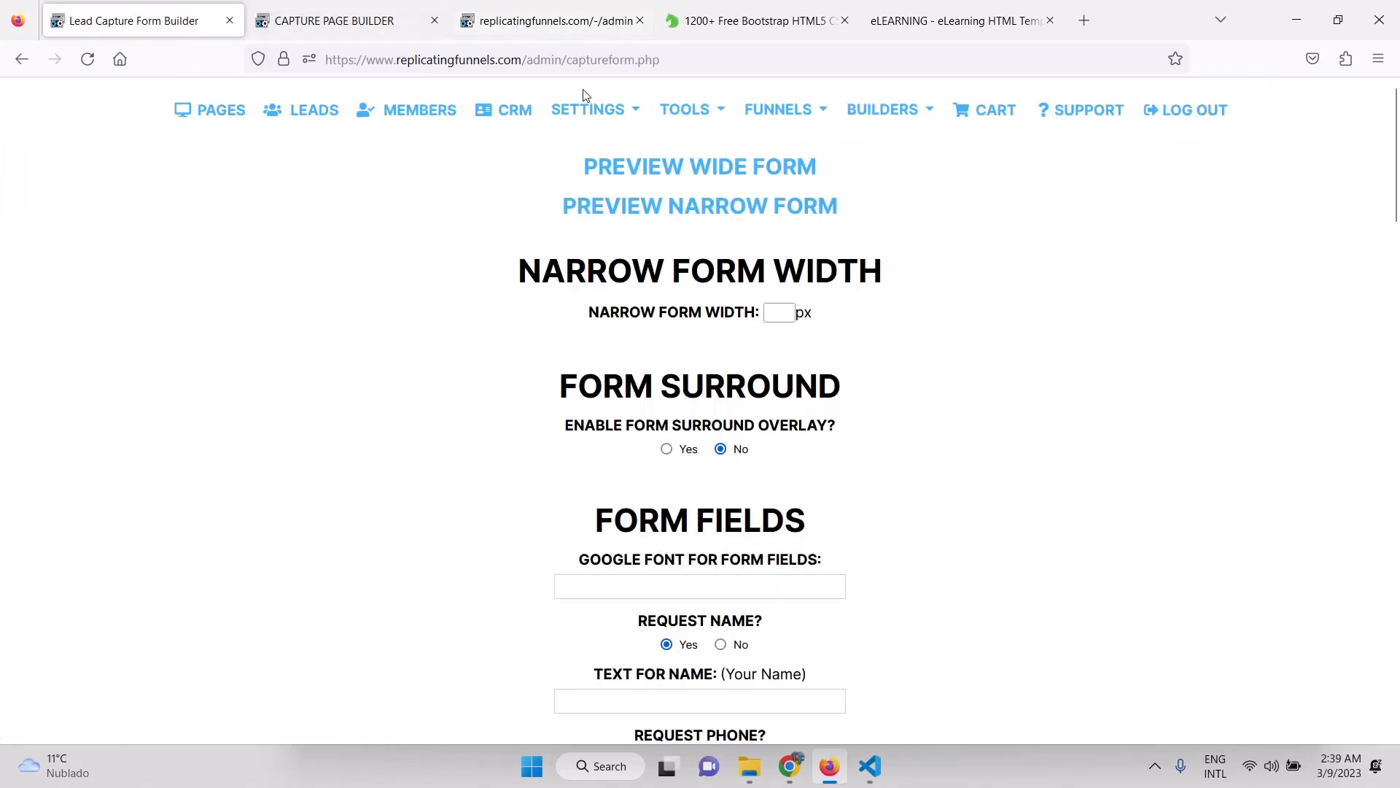
# Review Settings > Layout Settings, then open the capture page in the drag-and-drop editor.
pyautogui.click(589, 109)
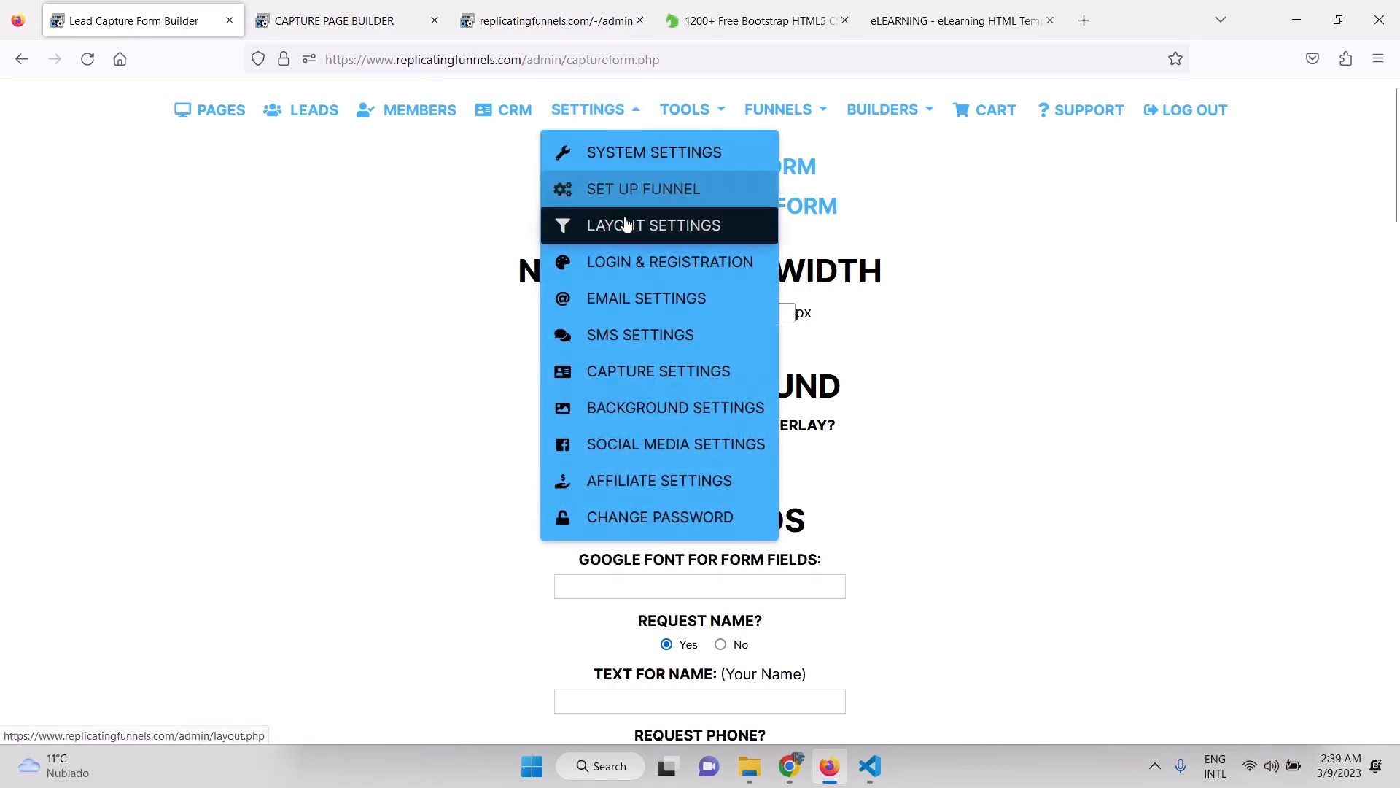
pyautogui.click(627, 224)
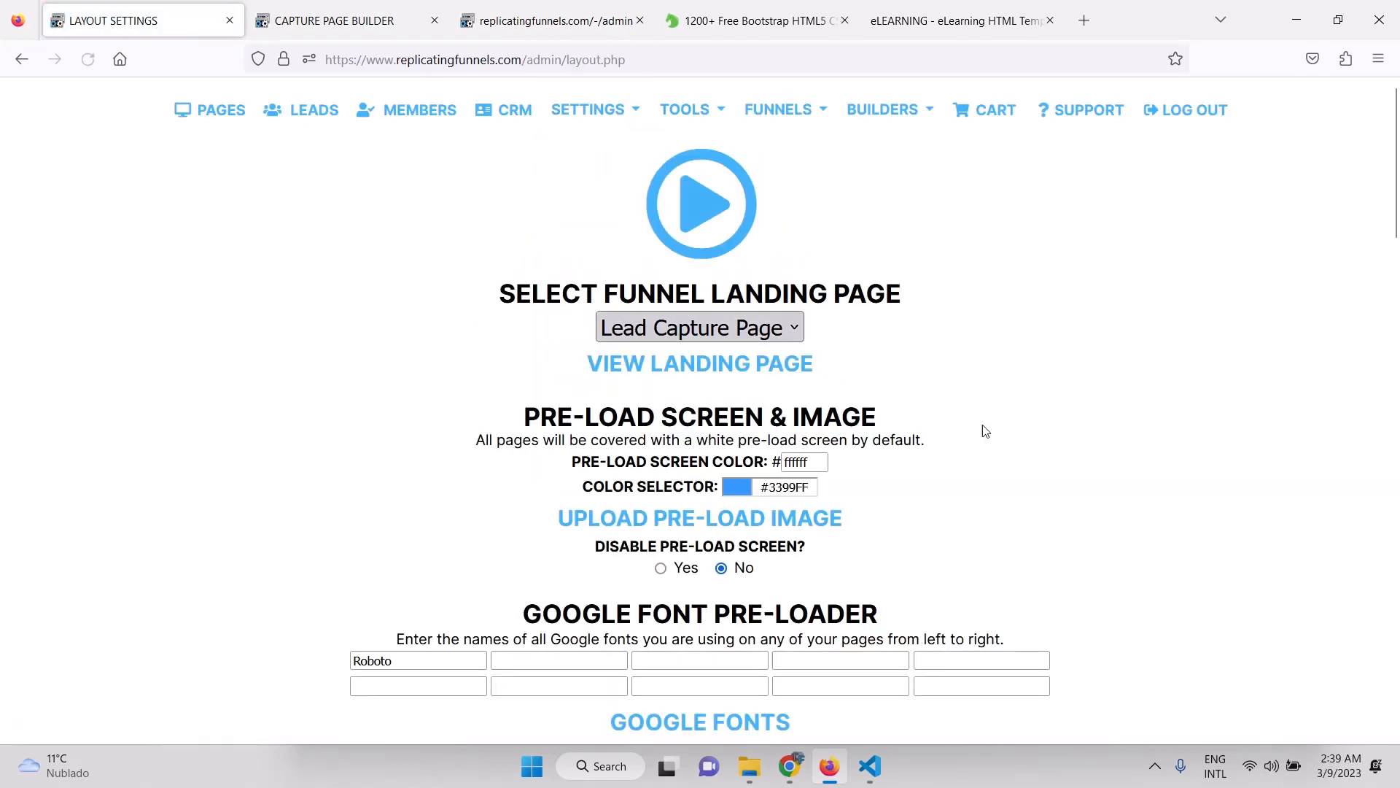
pyautogui.scroll(-2, 985, 431)
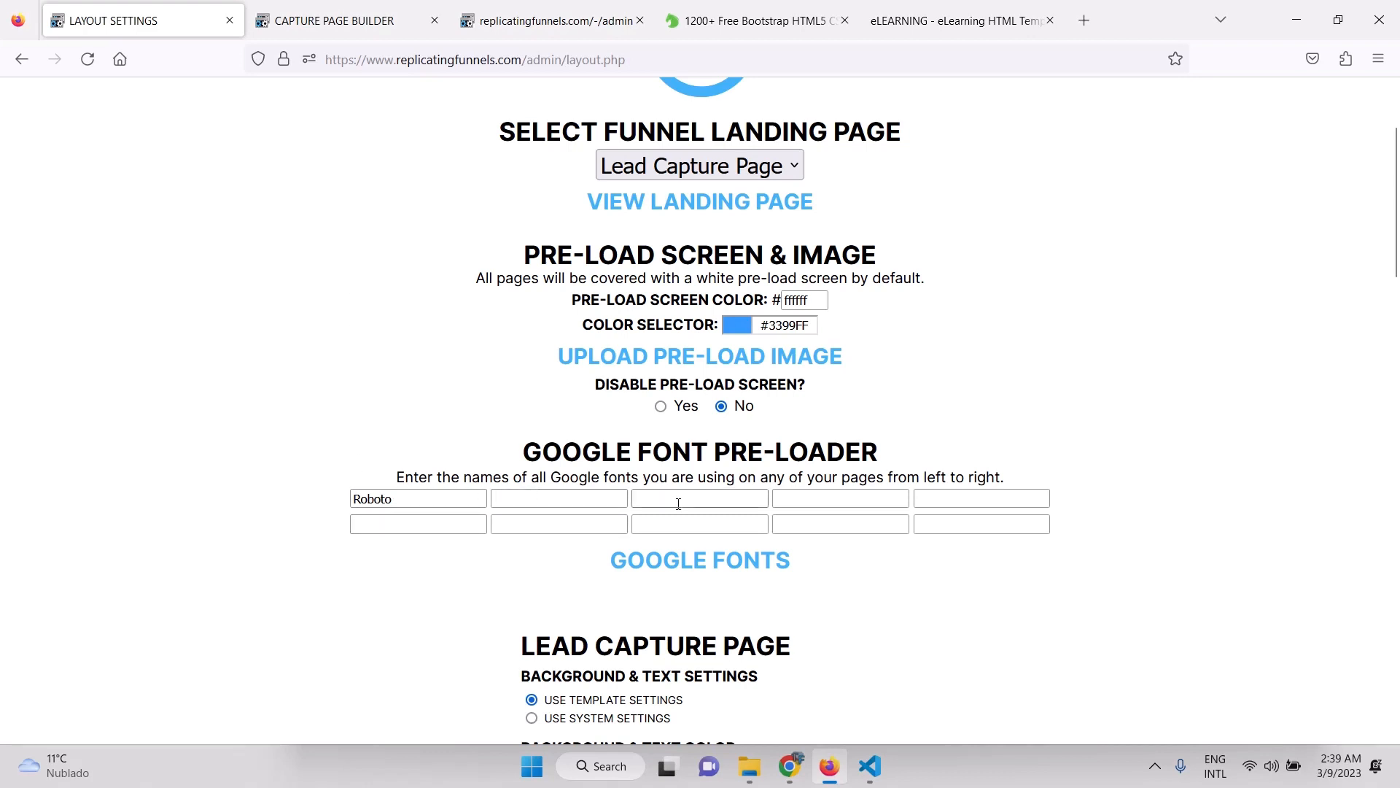
pyautogui.click(335, 9)
pyautogui.click(715, 459)
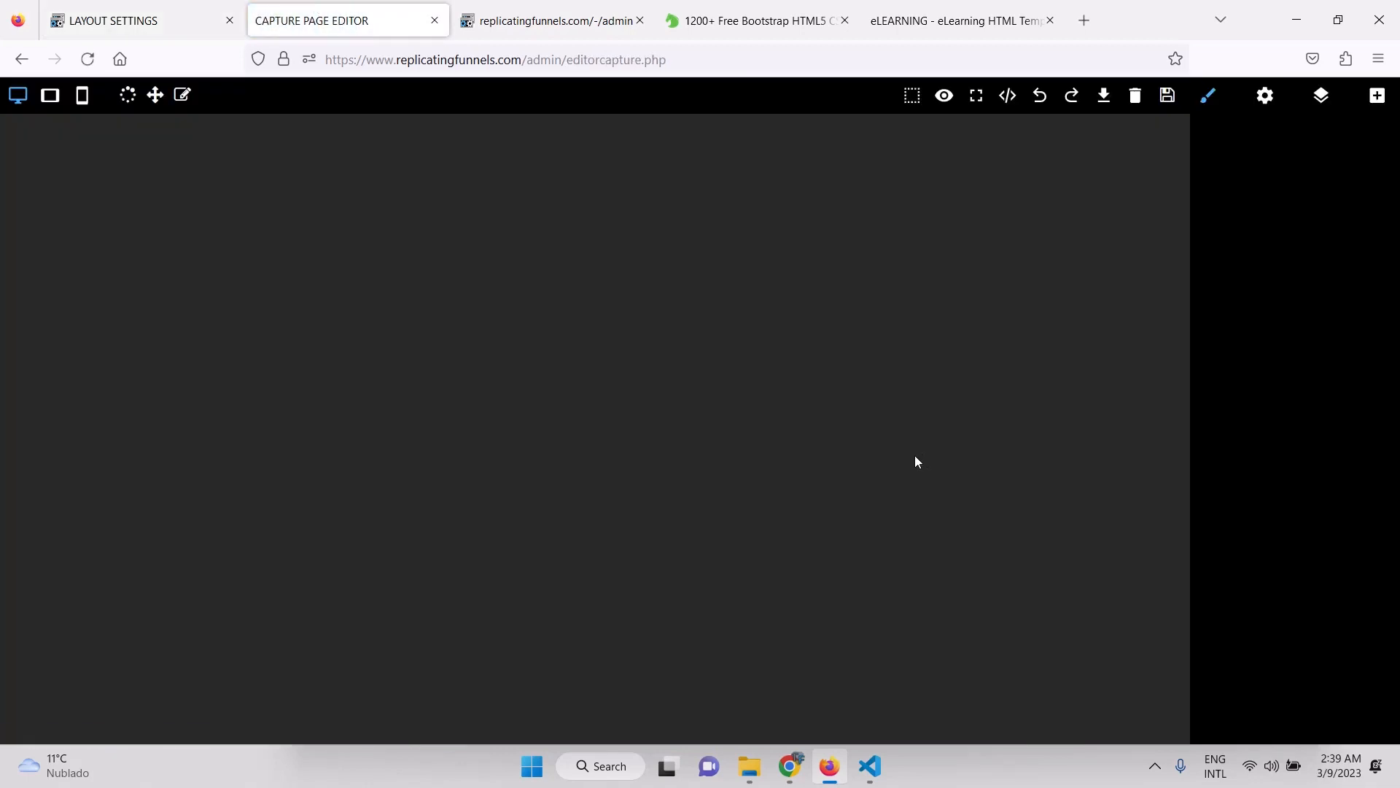
# Change the FORM HEADING font to Roboto and save the capture page.
pyautogui.scroll(-5, 834, 508)
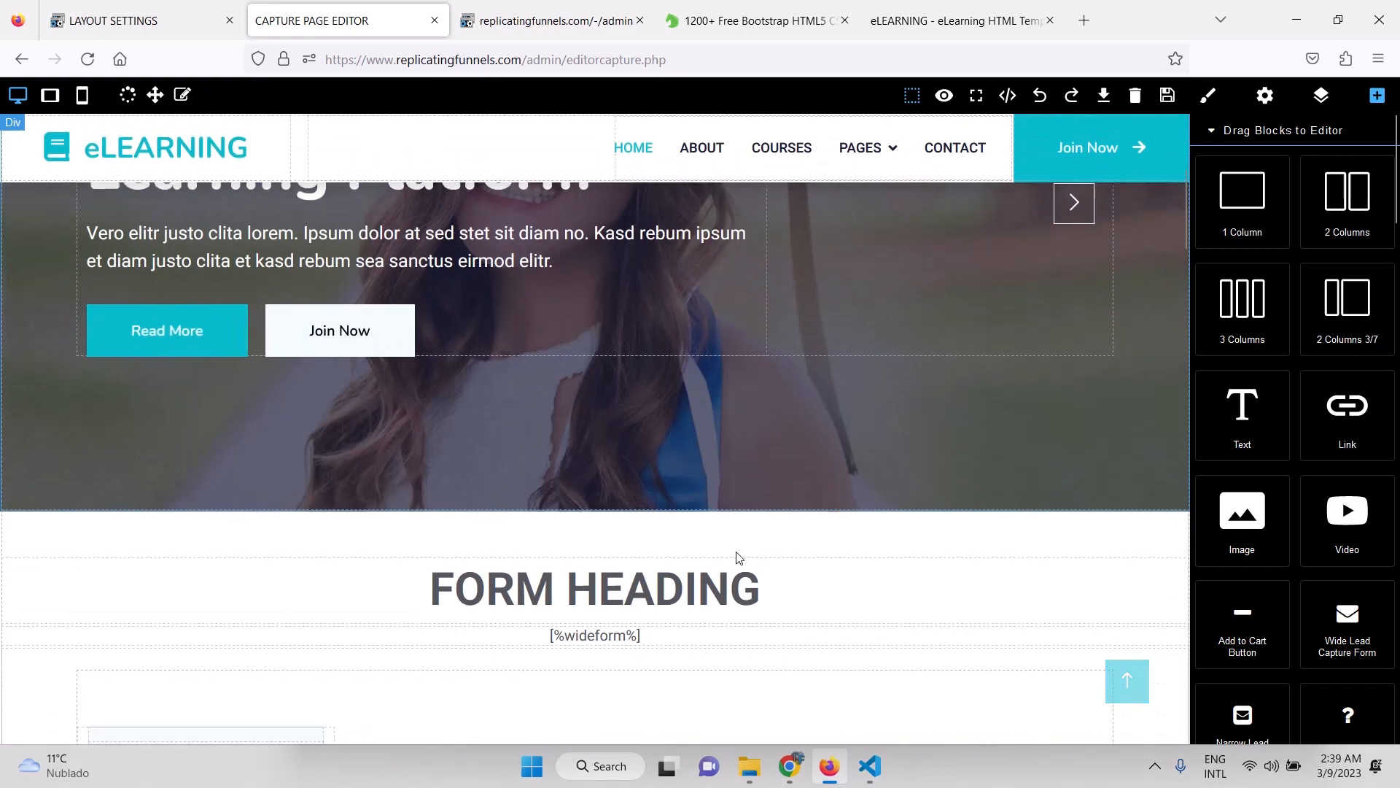
pyautogui.click(631, 606)
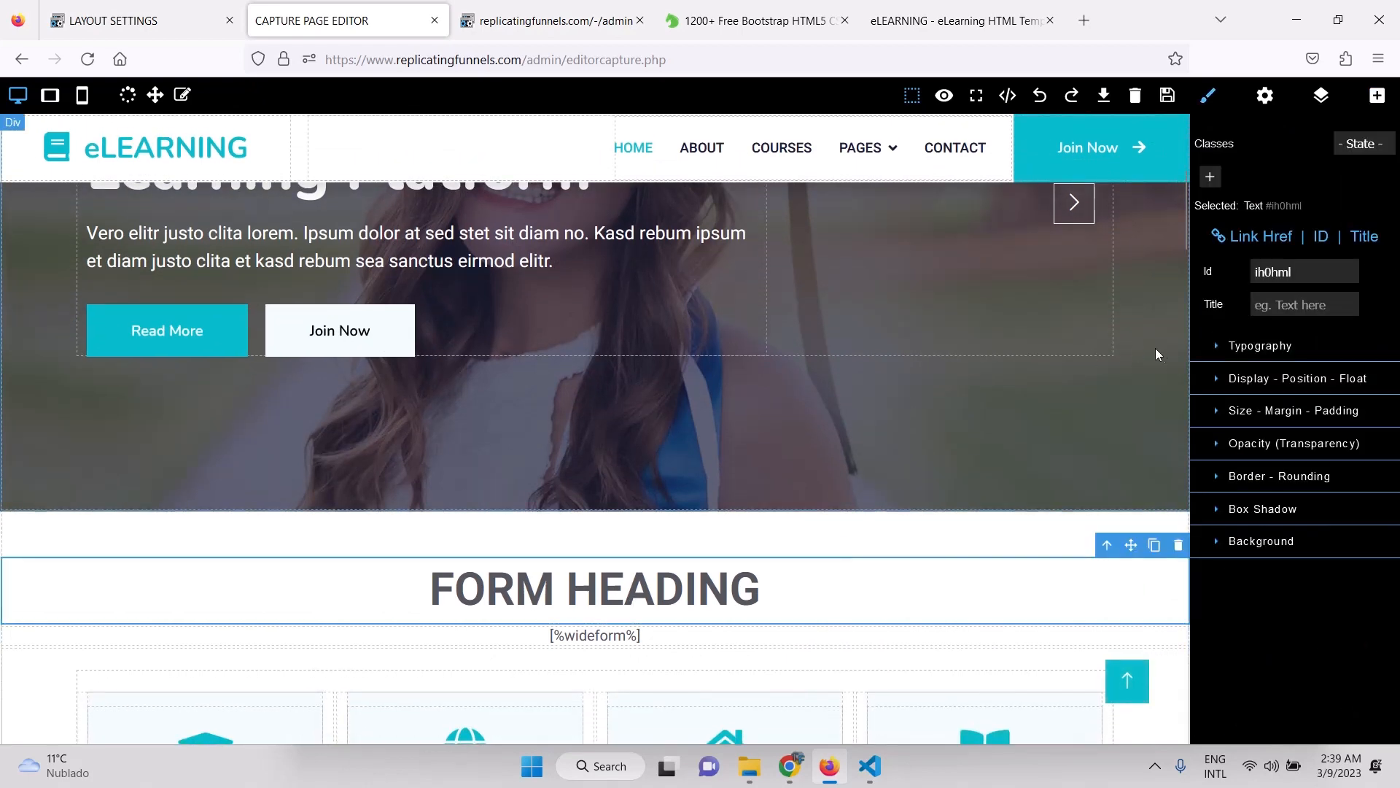
pyautogui.click(1217, 361)
pyautogui.scroll(-3, 1341, 440)
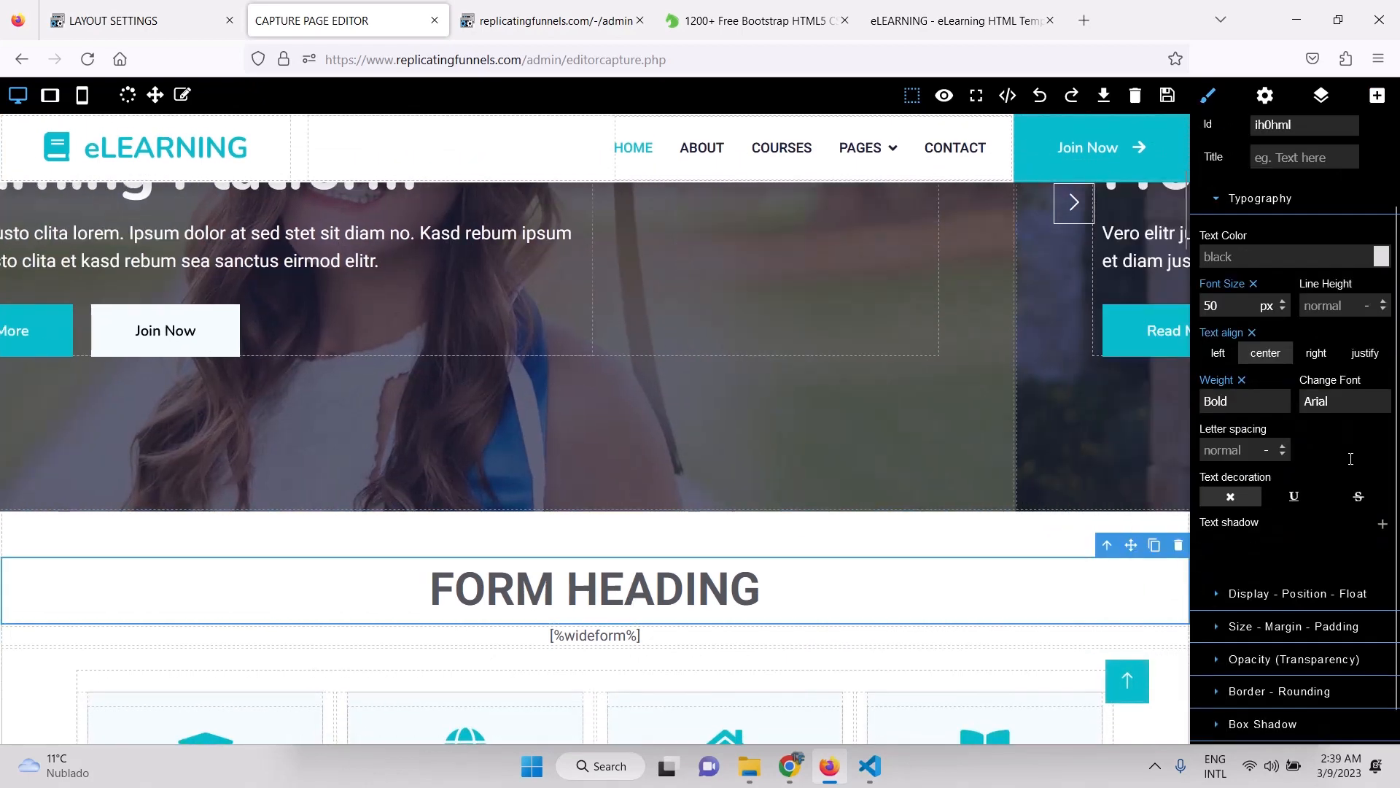
pyautogui.click(1326, 376)
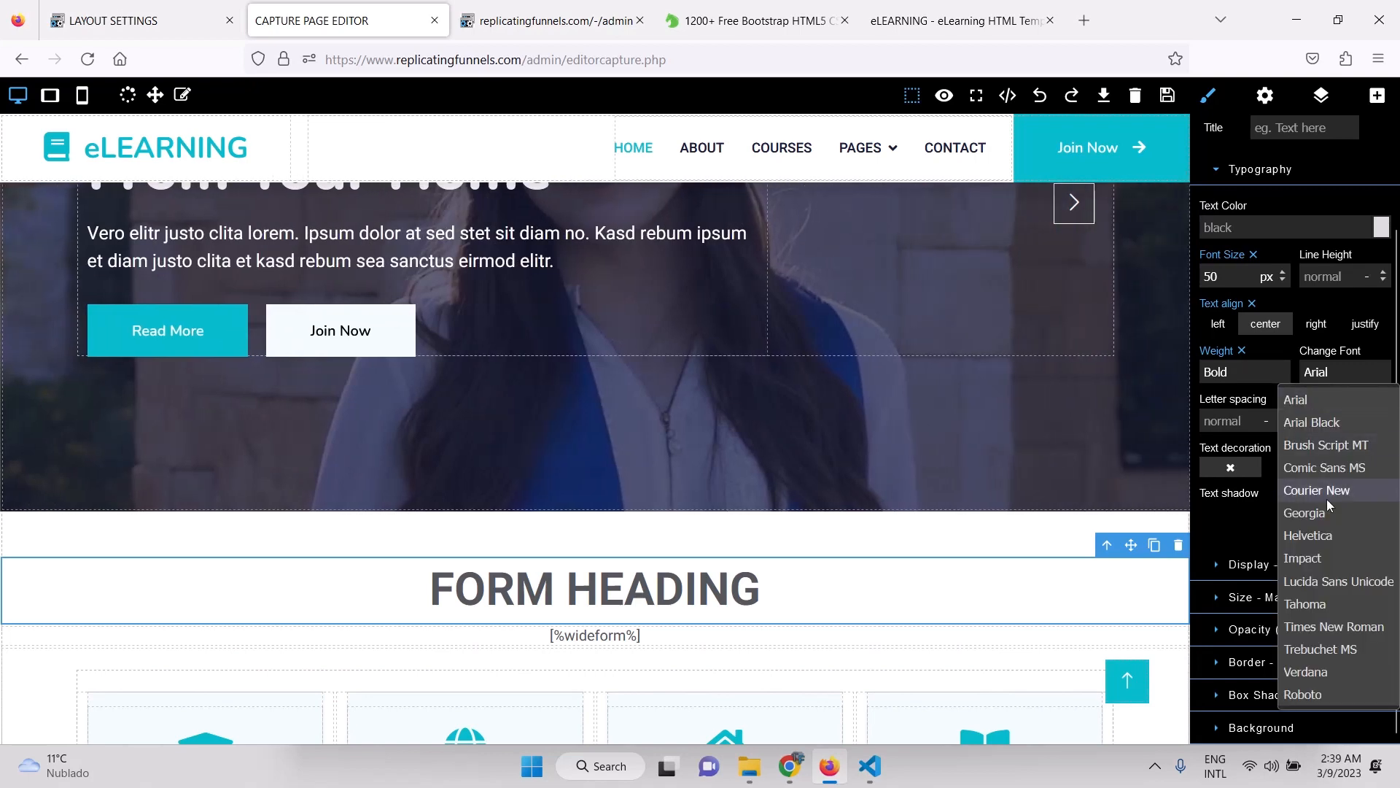
pyautogui.click(1296, 695)
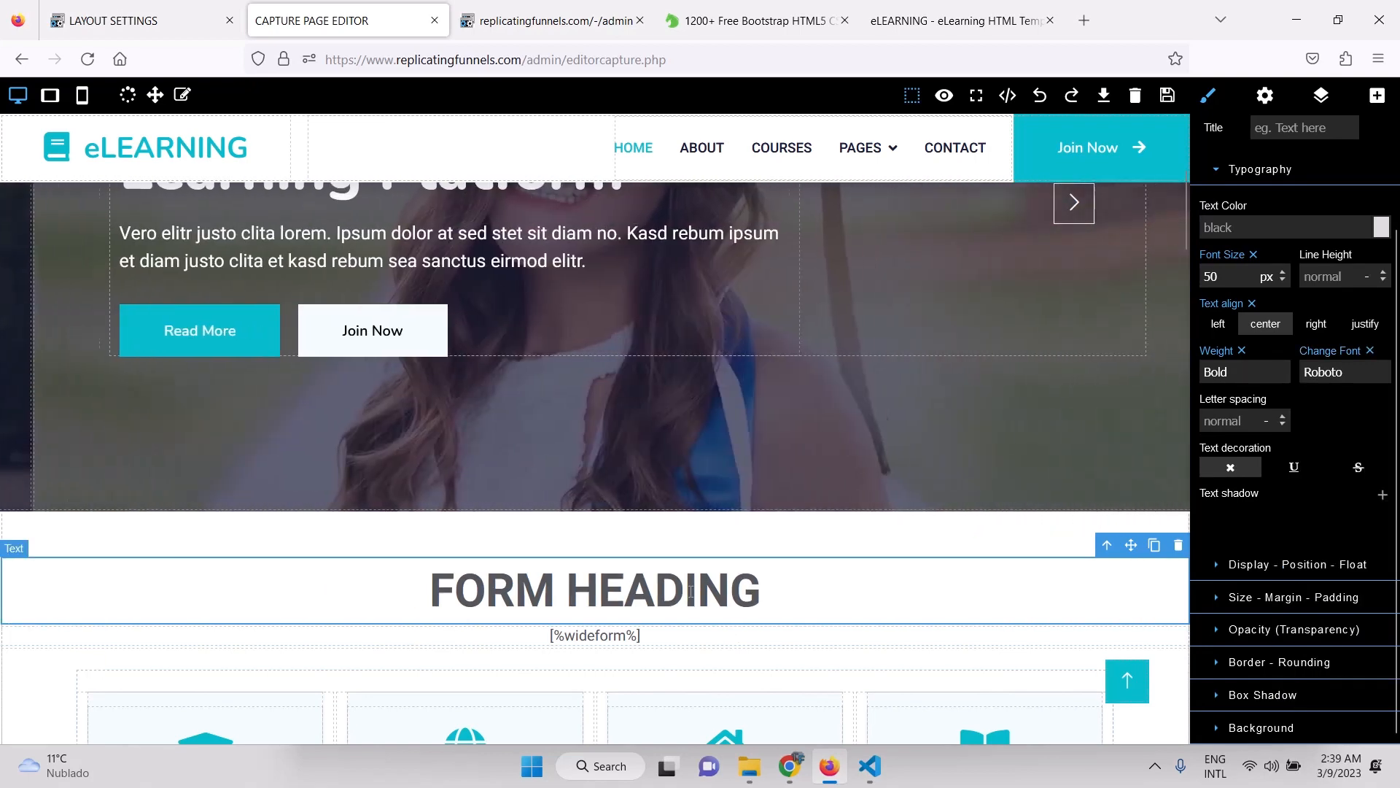
pyautogui.click(1167, 95)
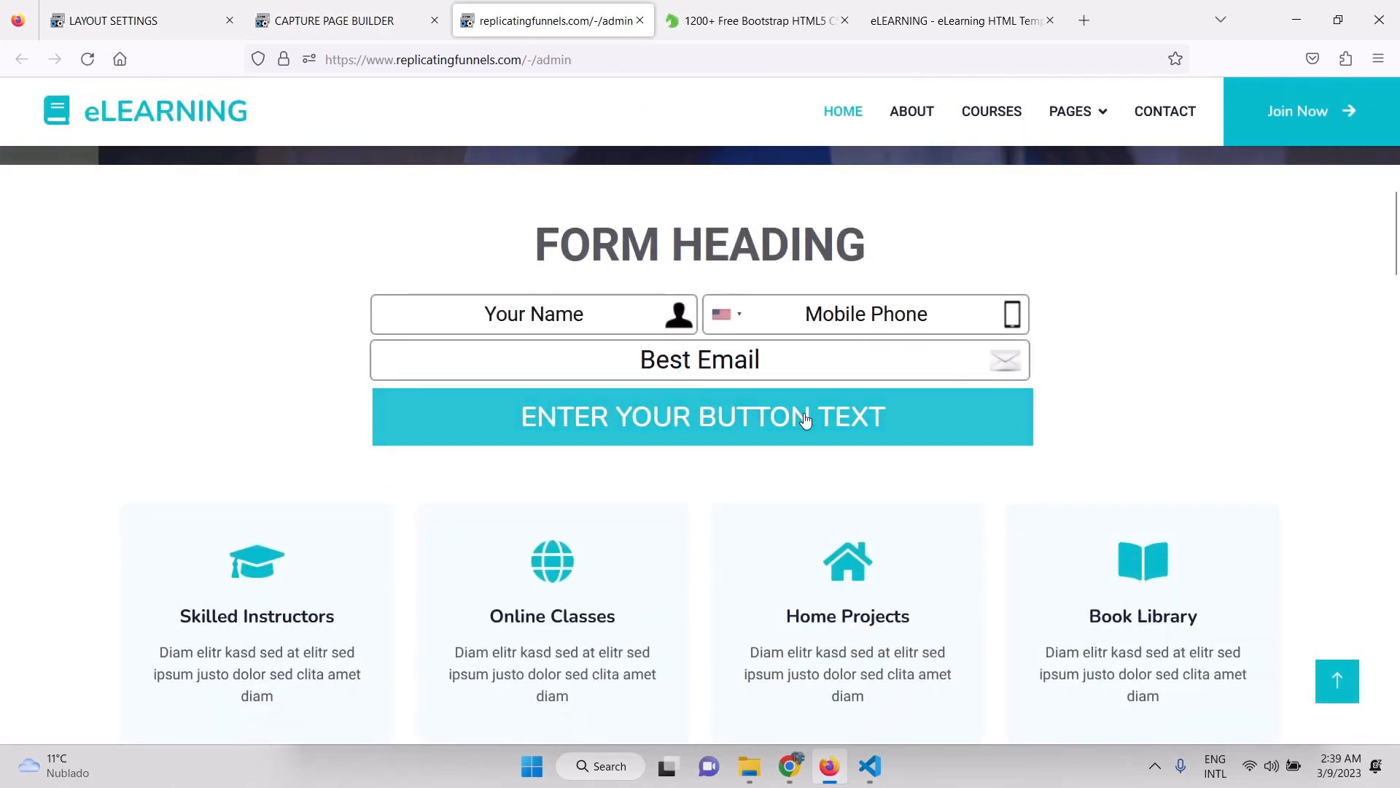
# Scroll through the live eLearning page, then go back to the Capture Page Builder.
pyautogui.scroll(5, 1171, 427)
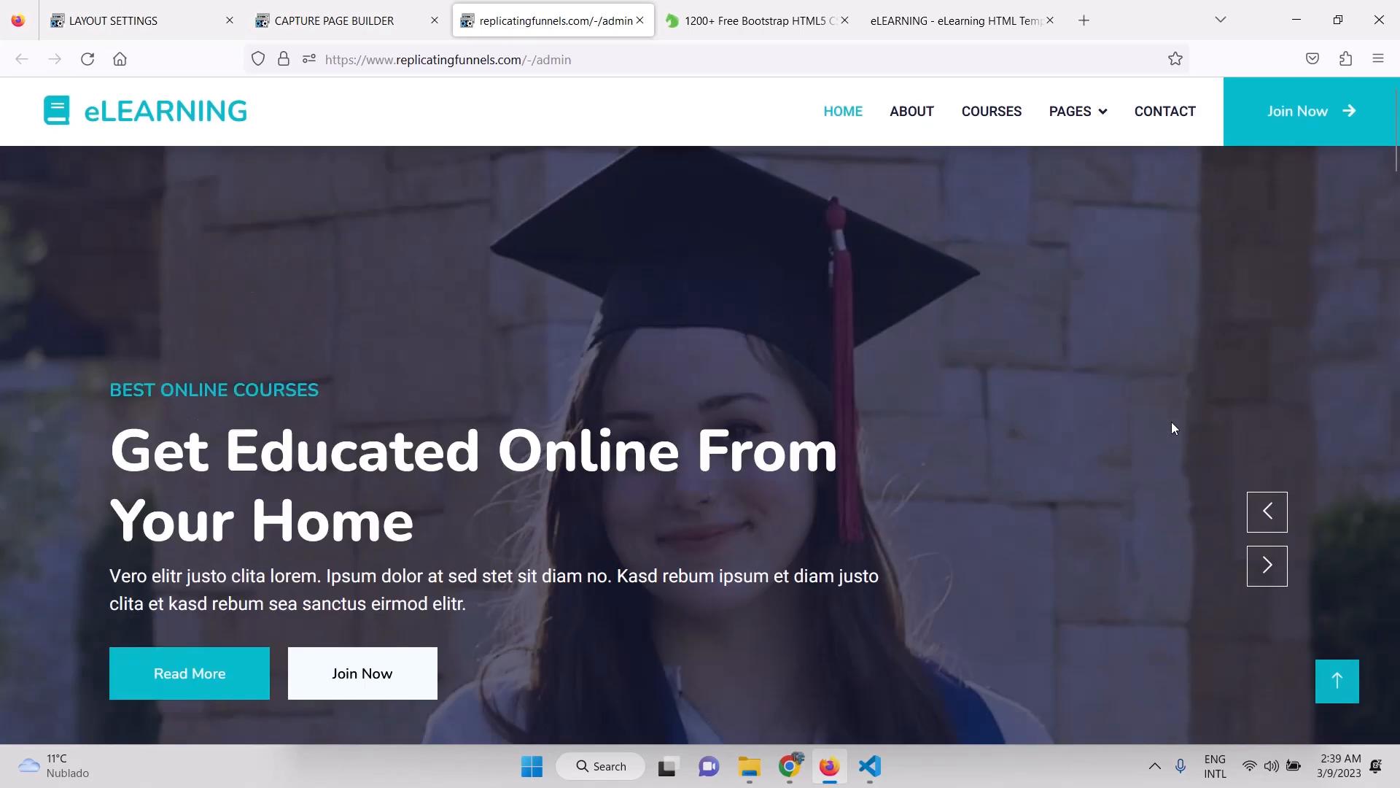
pyautogui.scroll(-10, 1171, 427)
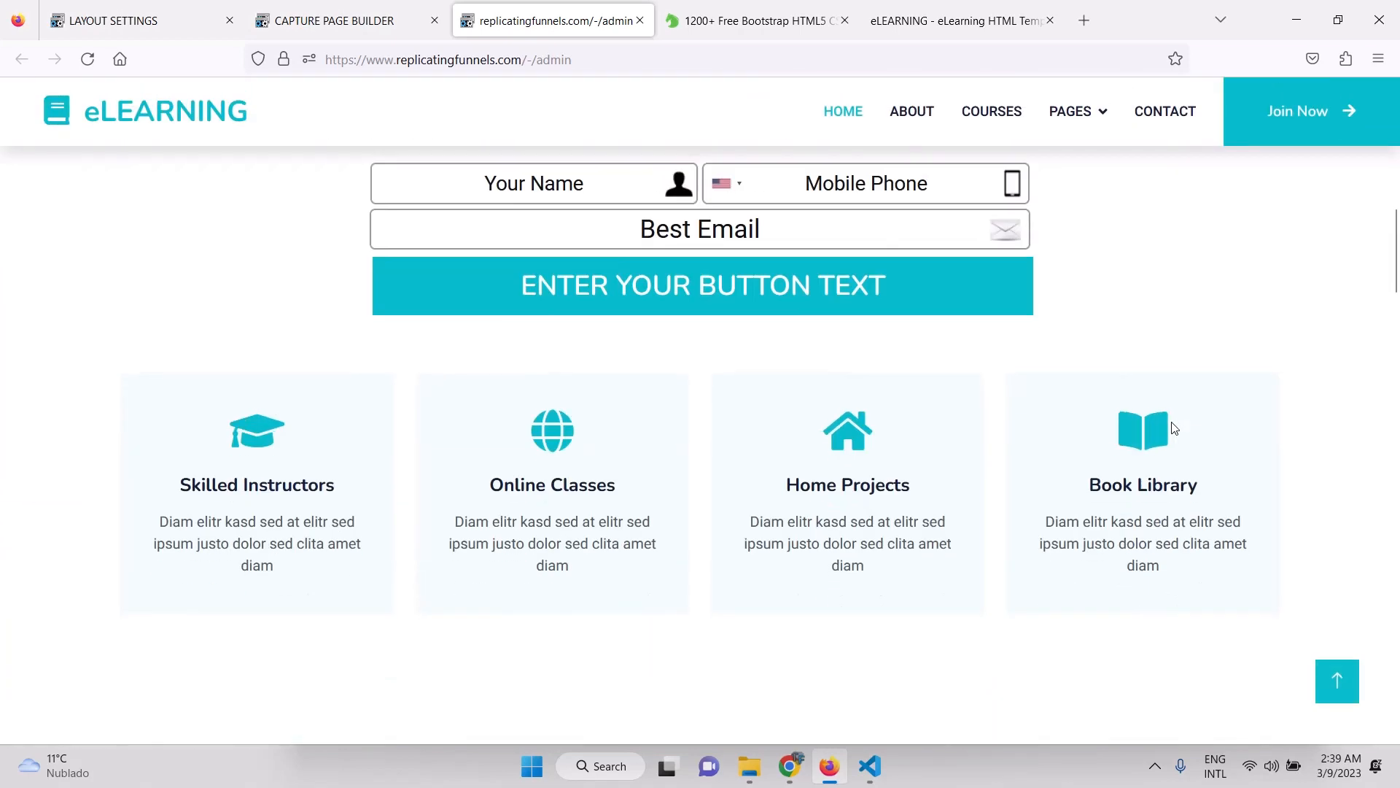
pyautogui.scroll(10, 961, 402)
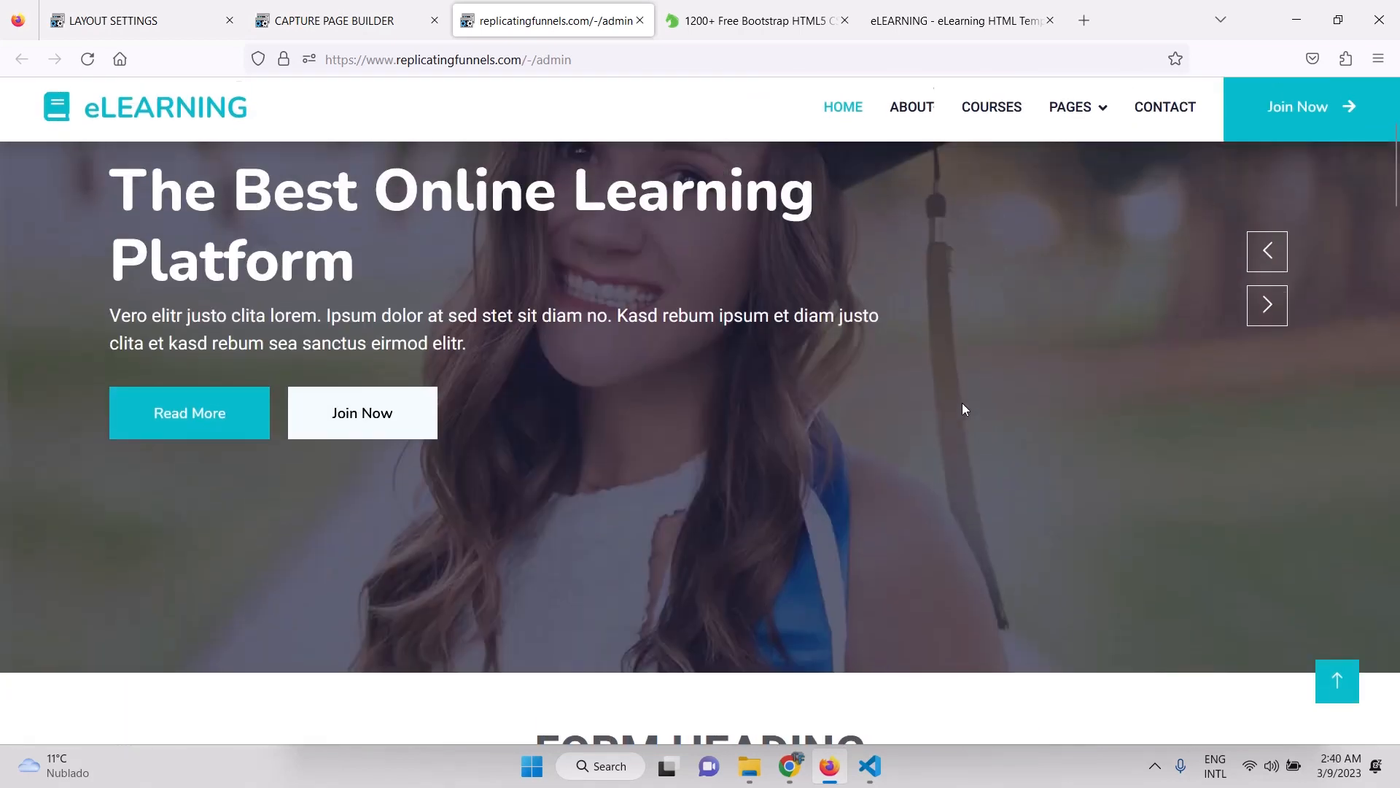
pyautogui.scroll(-8, 543, 355)
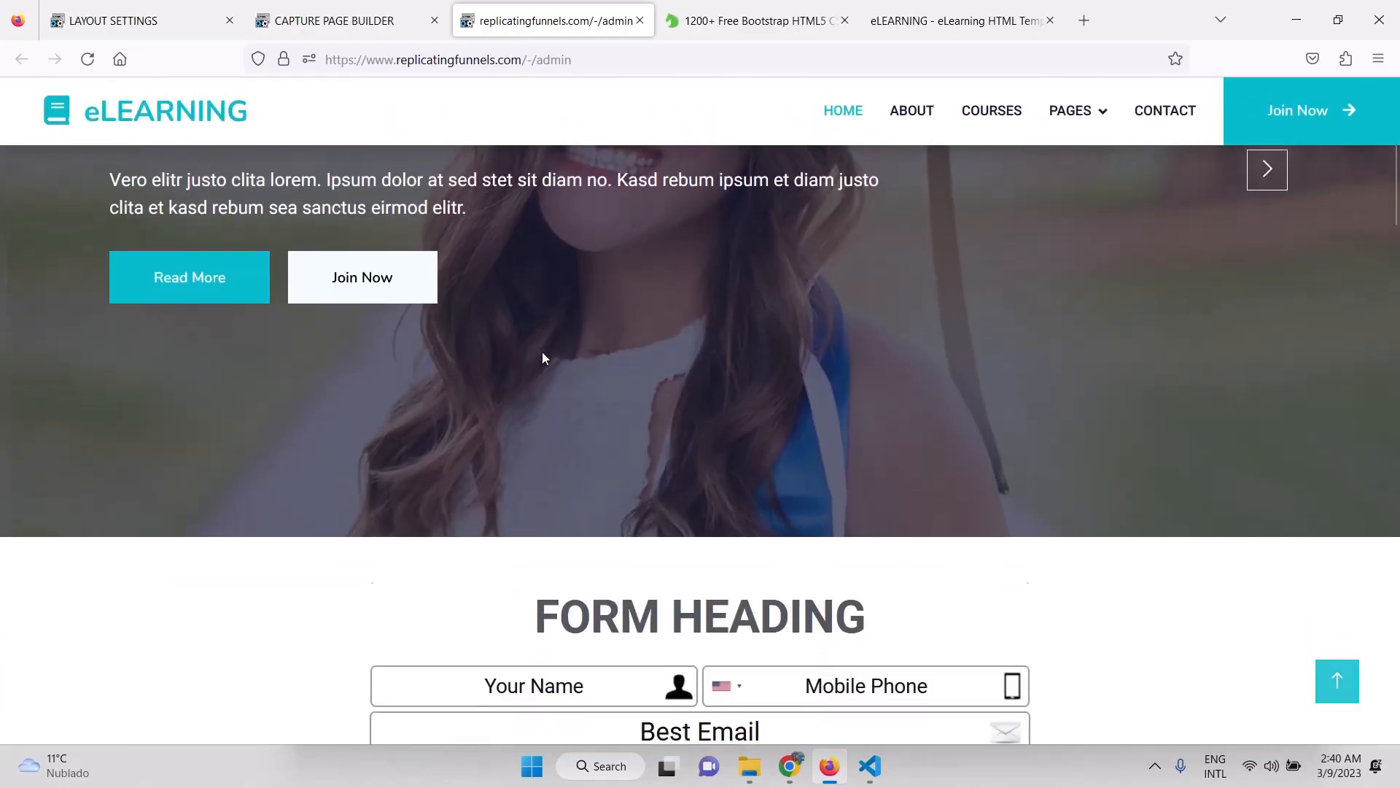
pyautogui.scroll(-12, 543, 357)
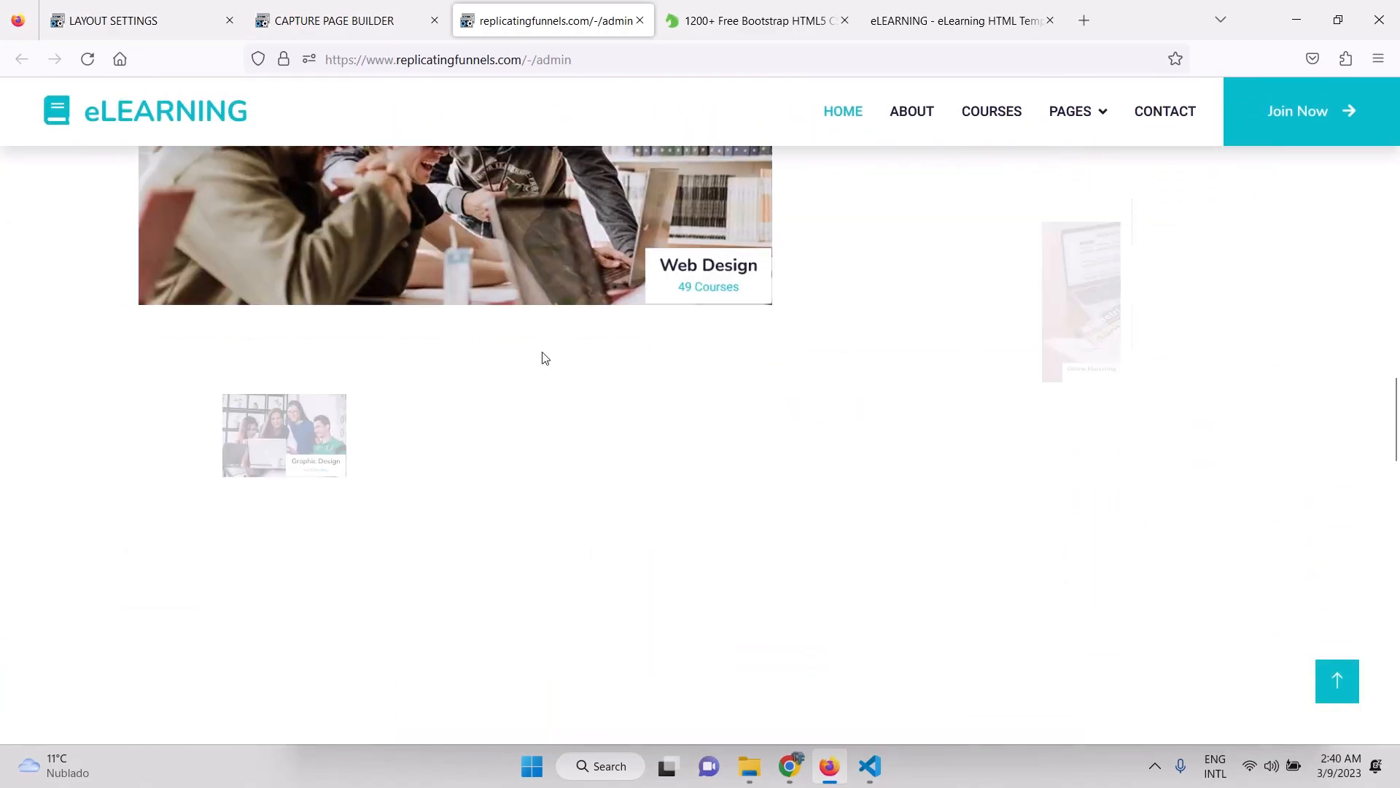
pyautogui.scroll(5, 544, 357)
pyautogui.scroll(5, 542, 357)
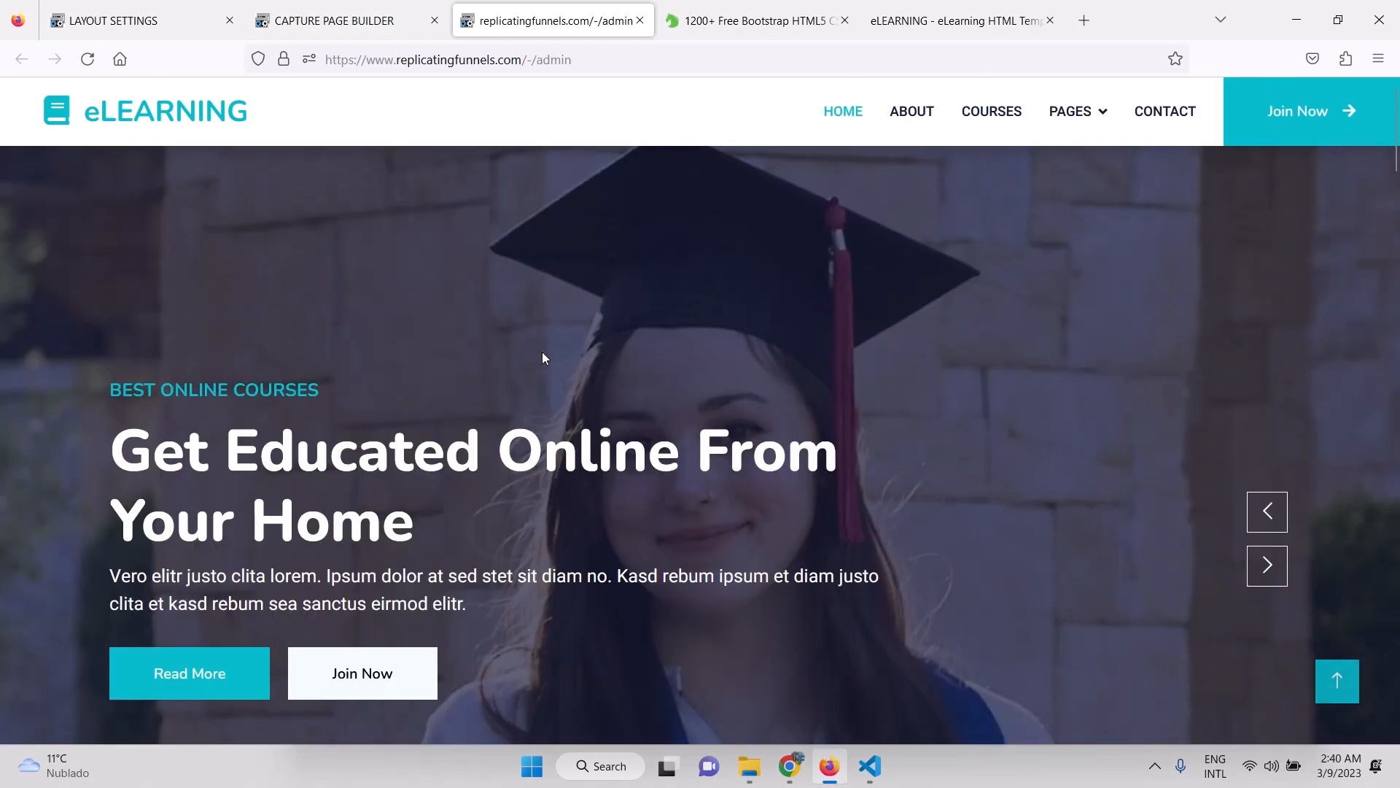
pyautogui.click(306, 7)
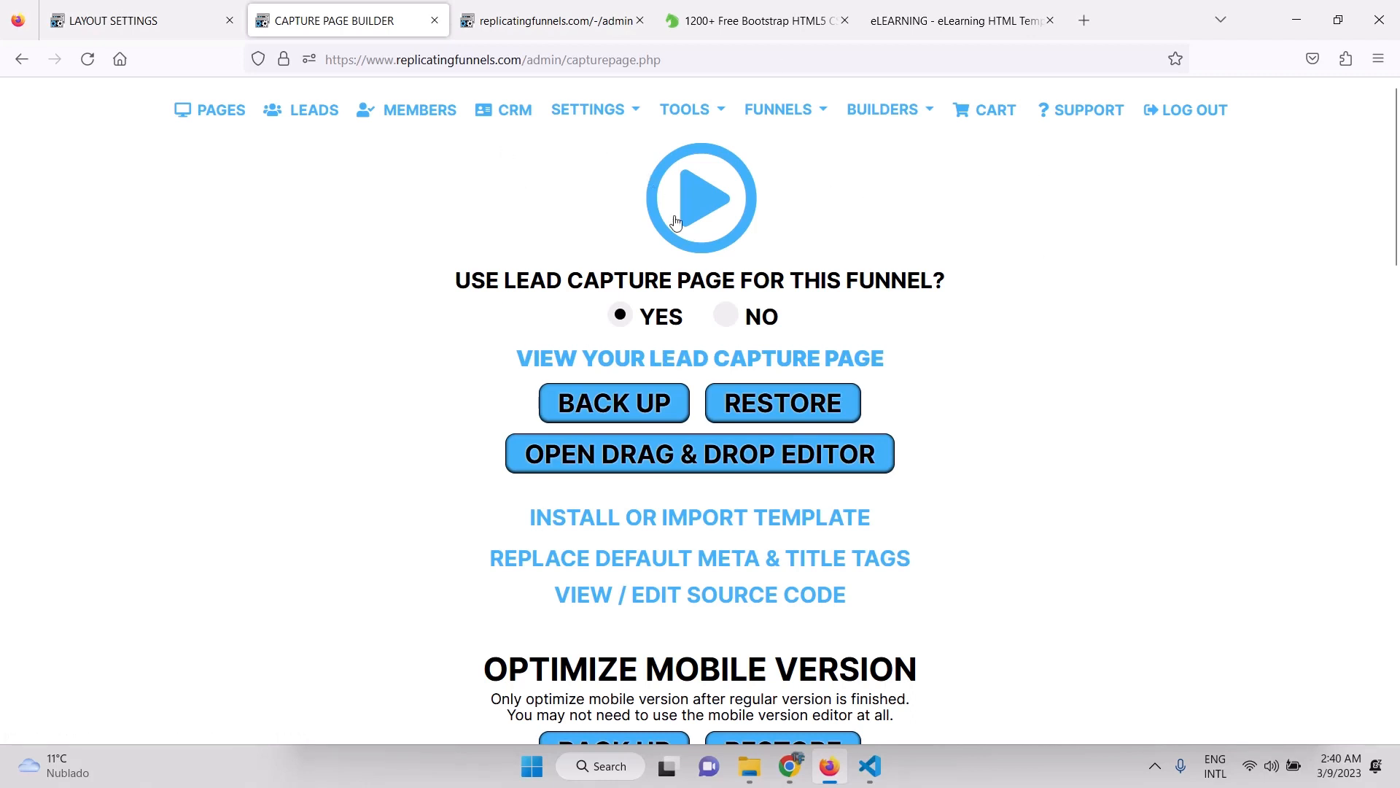
# In the Capture Form Builder, set After Opt-In to Display Info Page and update the form.
pyautogui.click(879, 113)
pyautogui.click(918, 159)
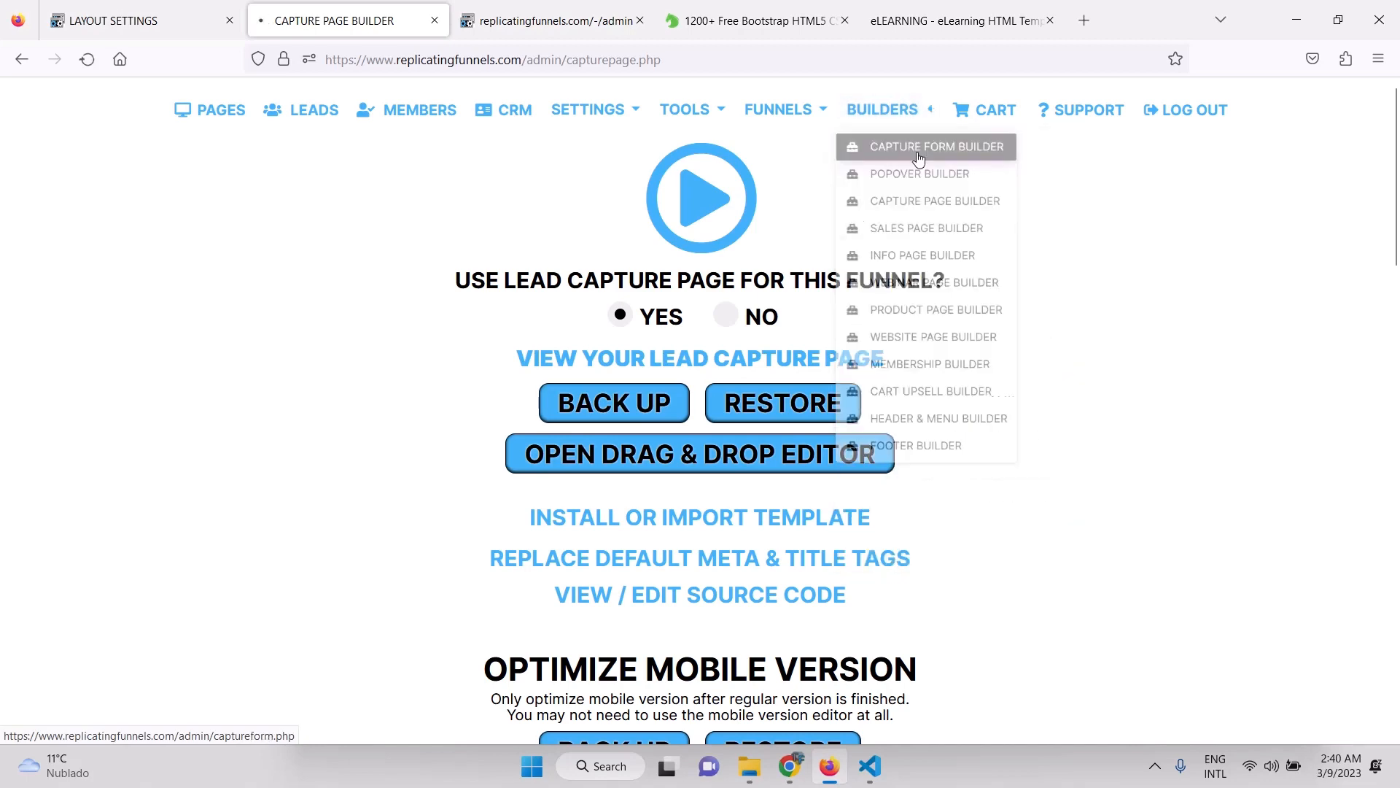
pyautogui.scroll(-5, 993, 501)
pyautogui.scroll(-15, 993, 501)
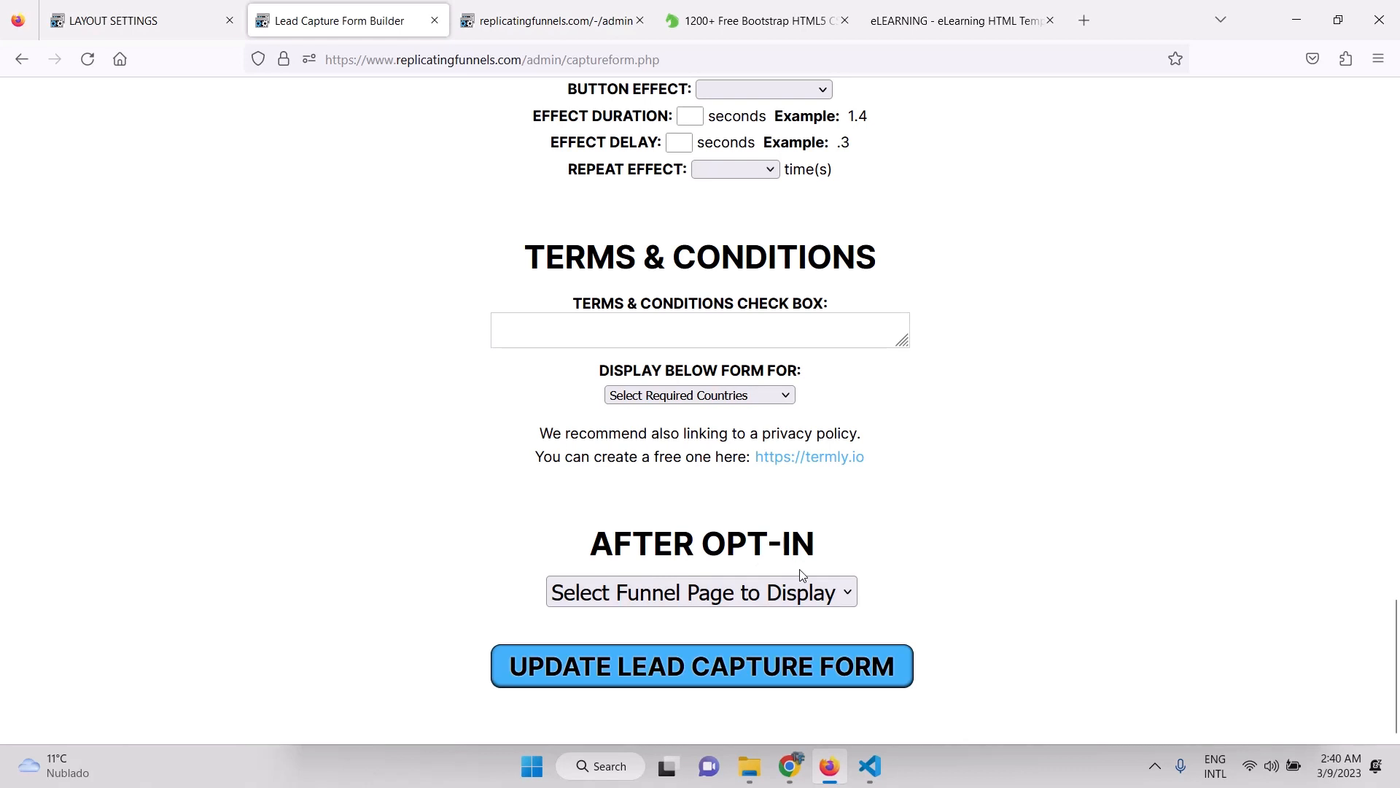
pyautogui.click(801, 591)
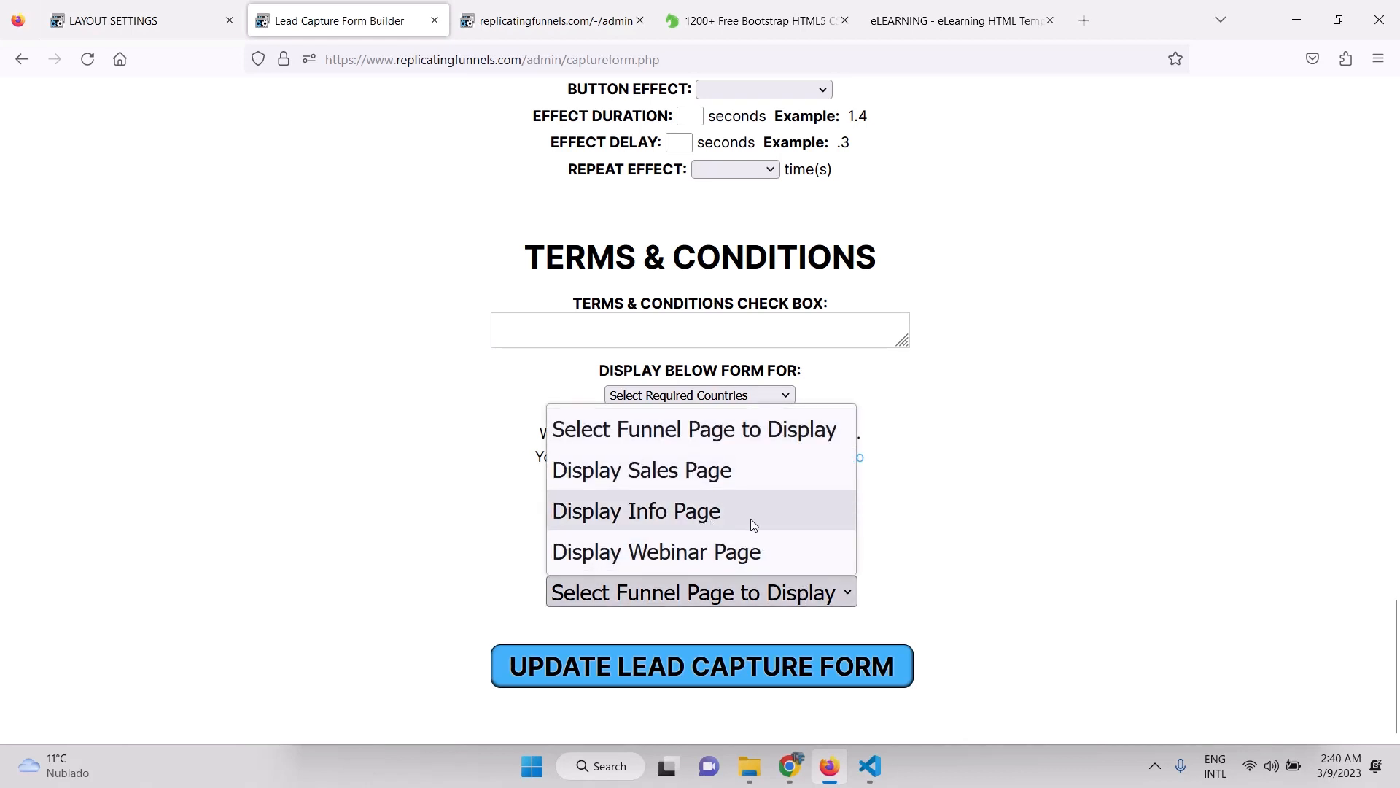
pyautogui.click(679, 519)
pyautogui.click(723, 672)
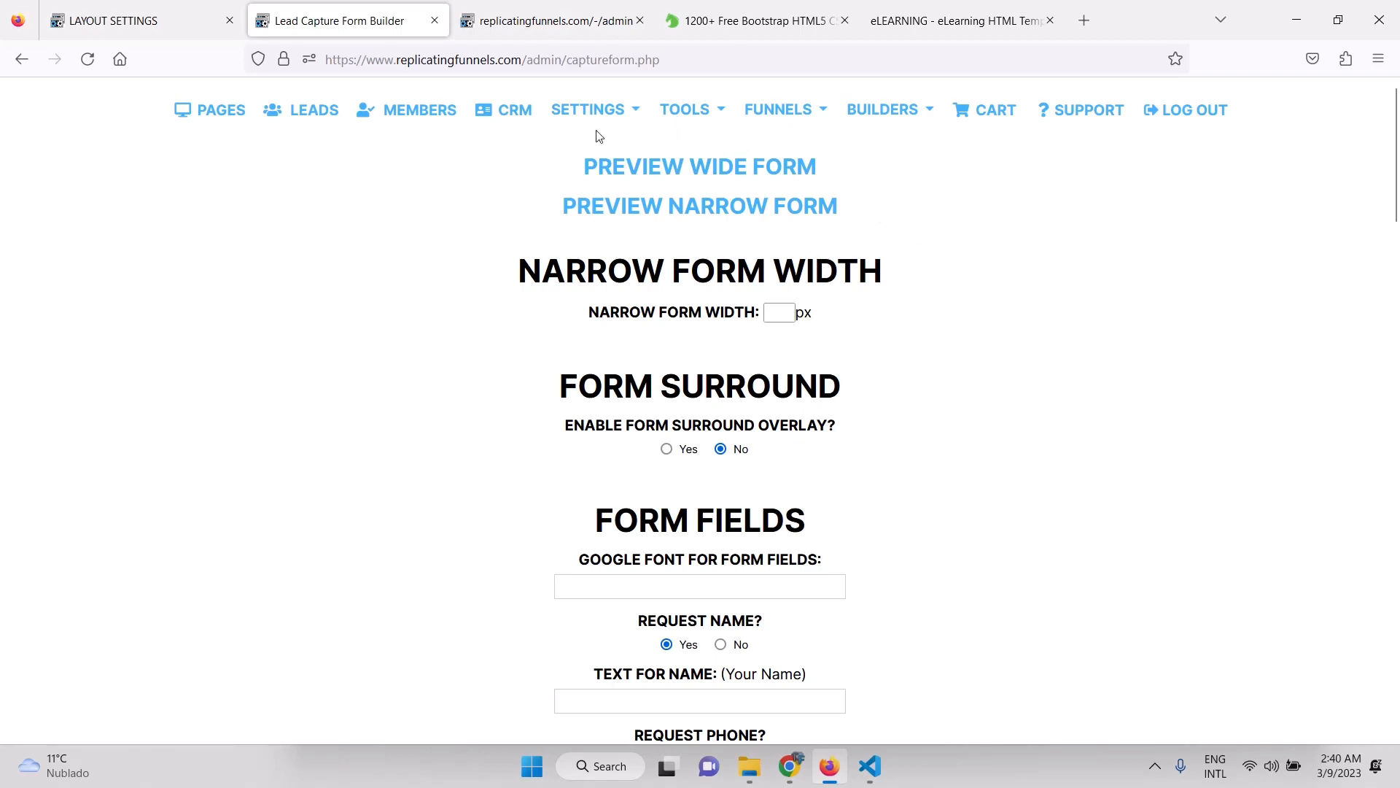
# Go to the tools' template import page and open the installed templates list.
pyautogui.click(684, 113)
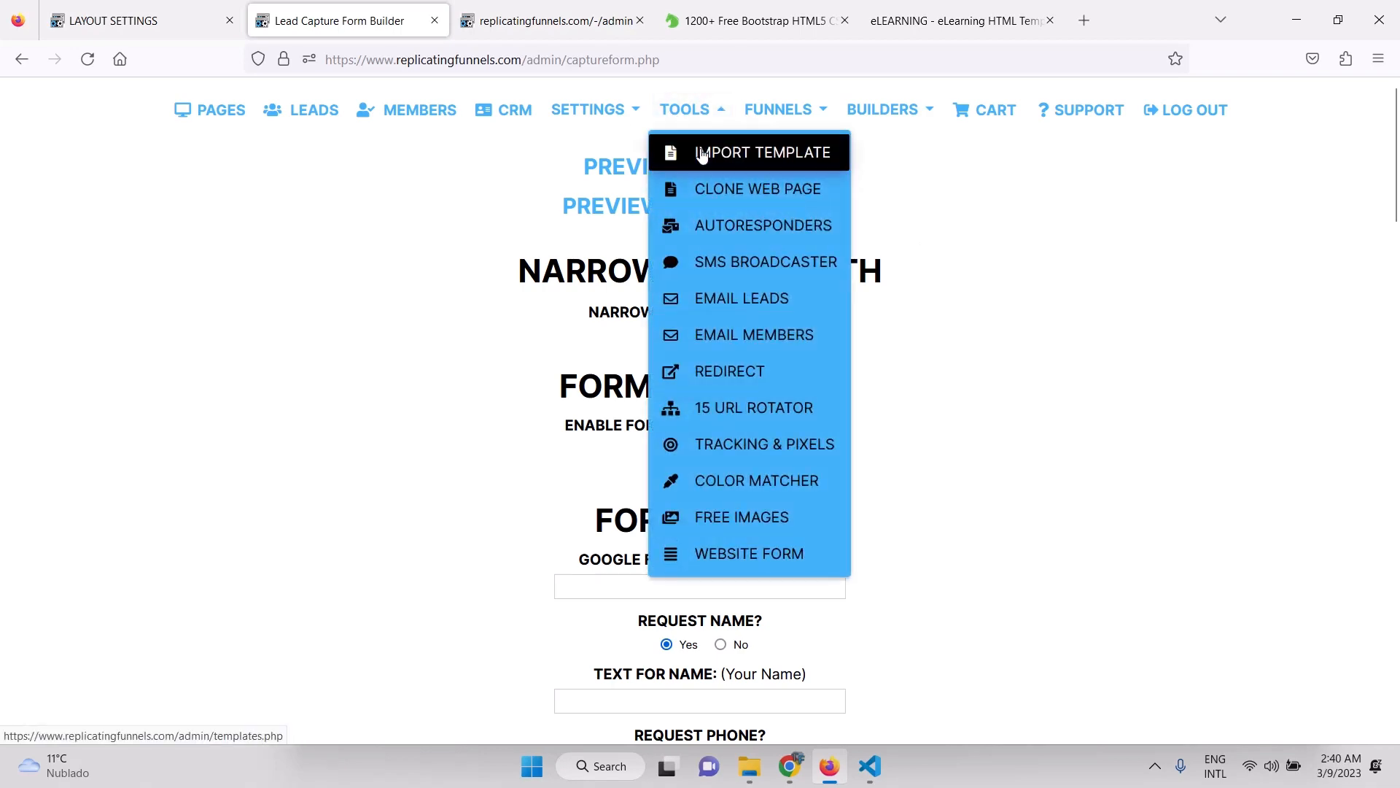
pyautogui.click(702, 155)
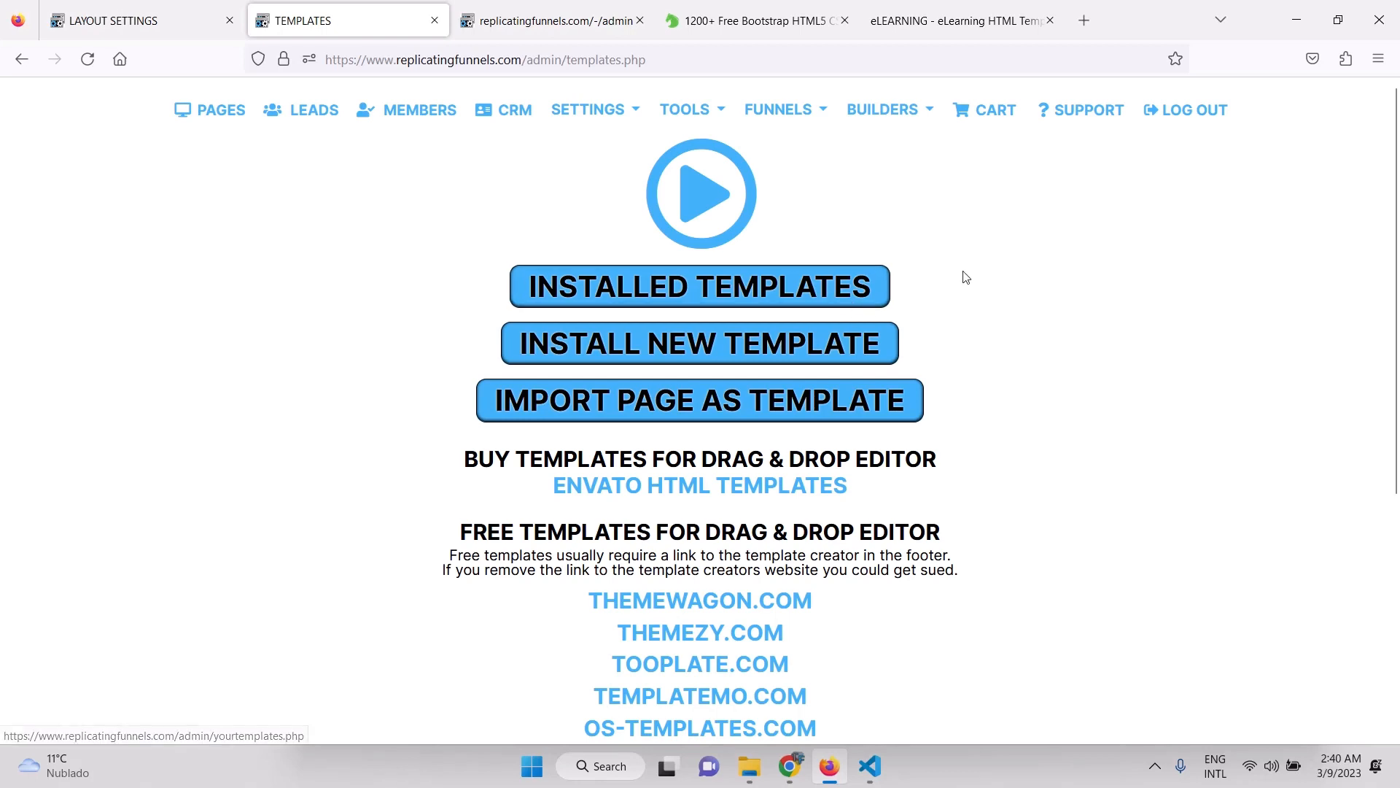
pyautogui.click(693, 289)
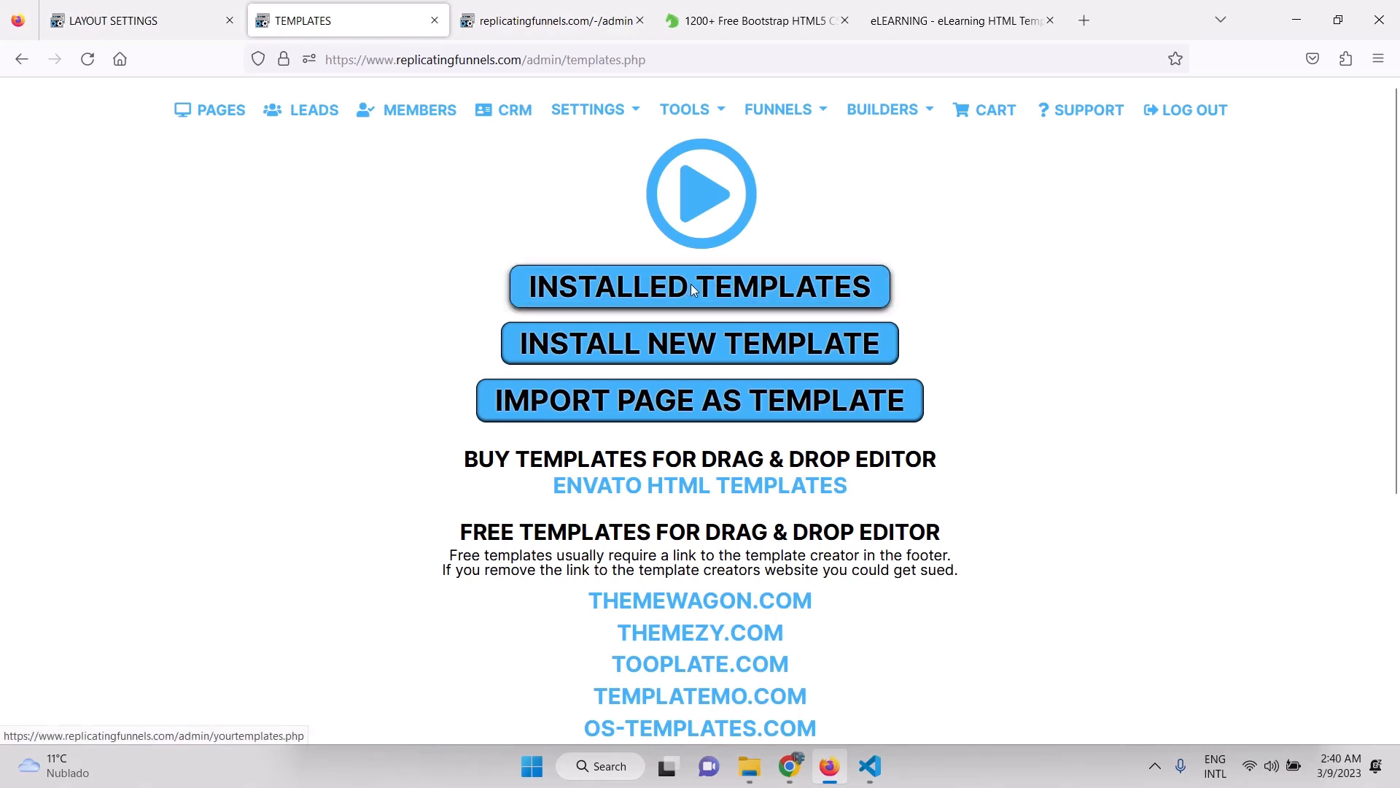
# Set Info Page as the eLearning template's import target and import it.
pyautogui.scroll(-3, 1086, 500)
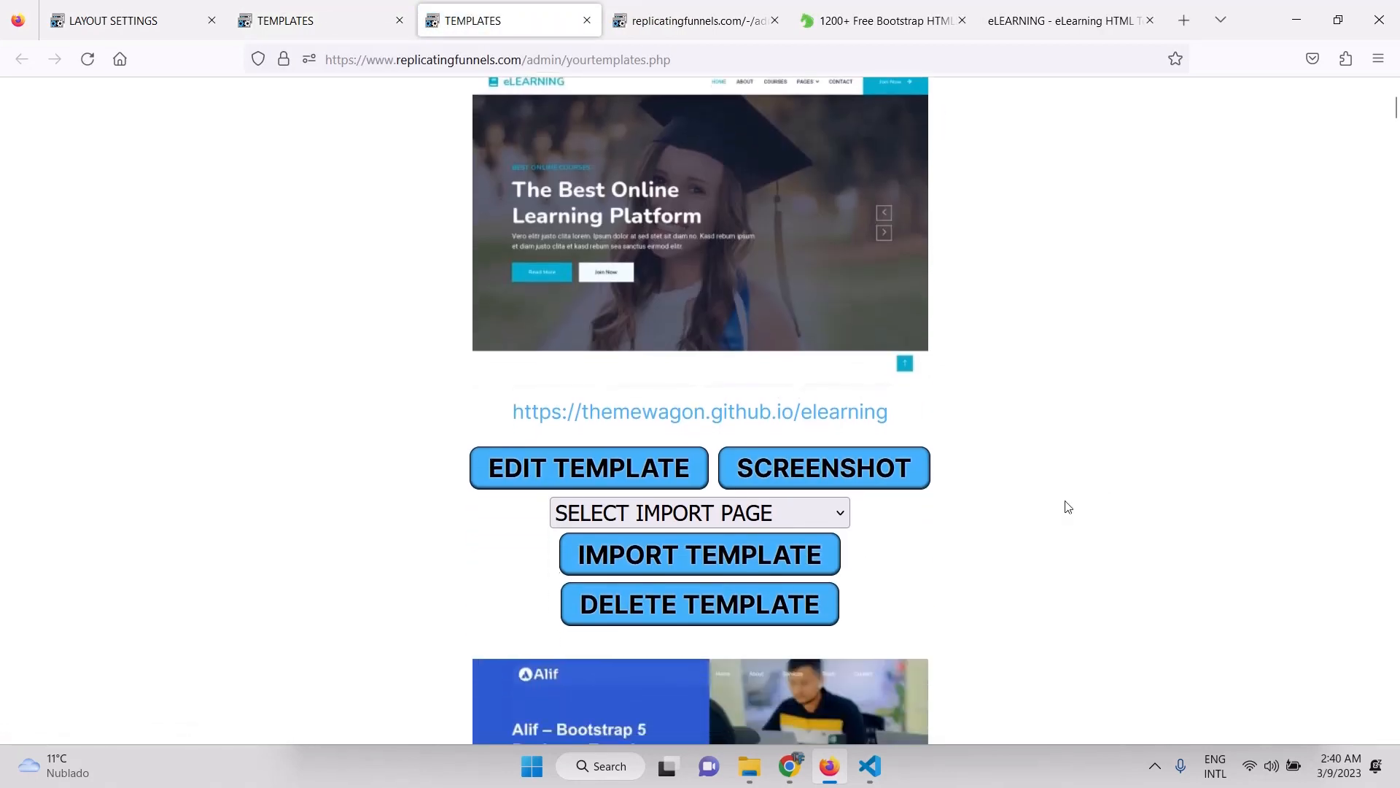
pyautogui.click(842, 519)
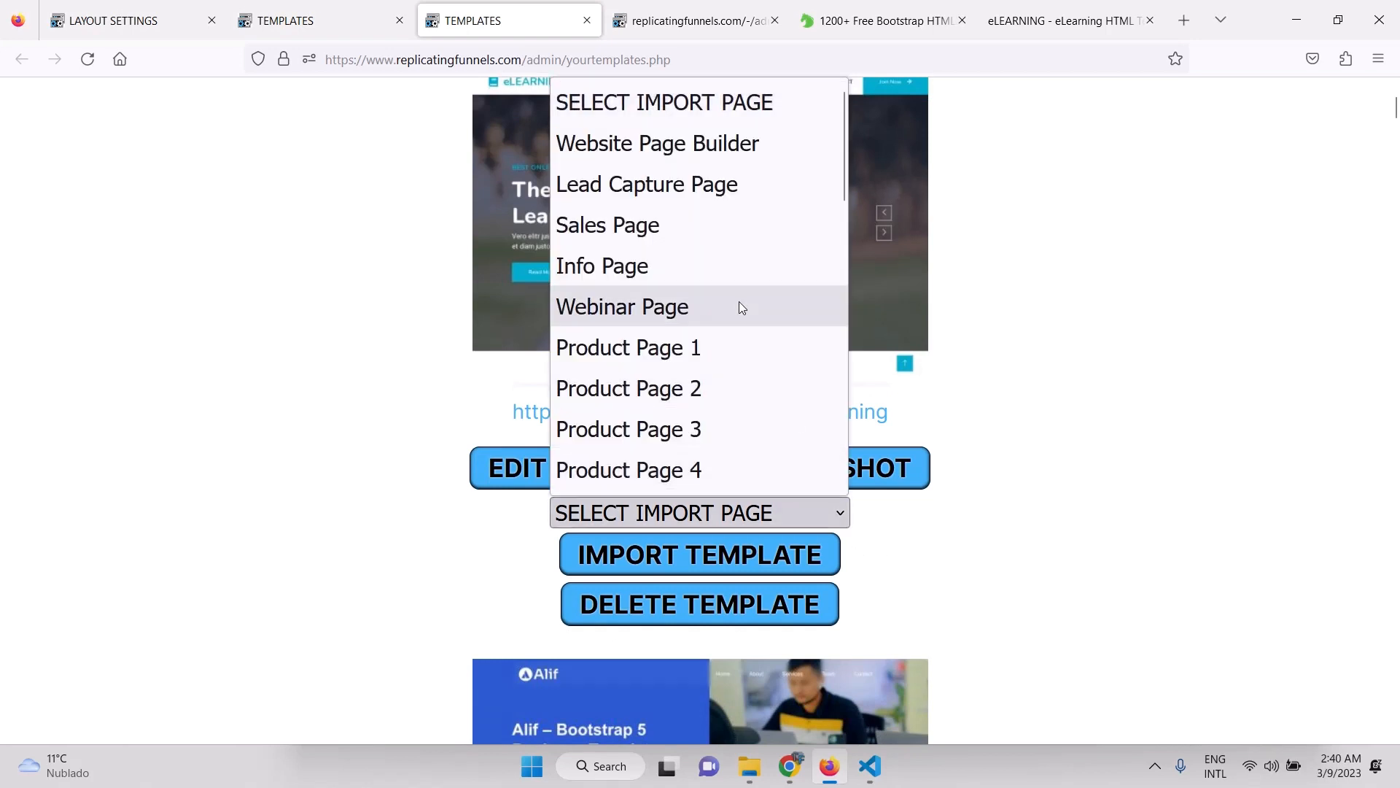
pyautogui.click(640, 274)
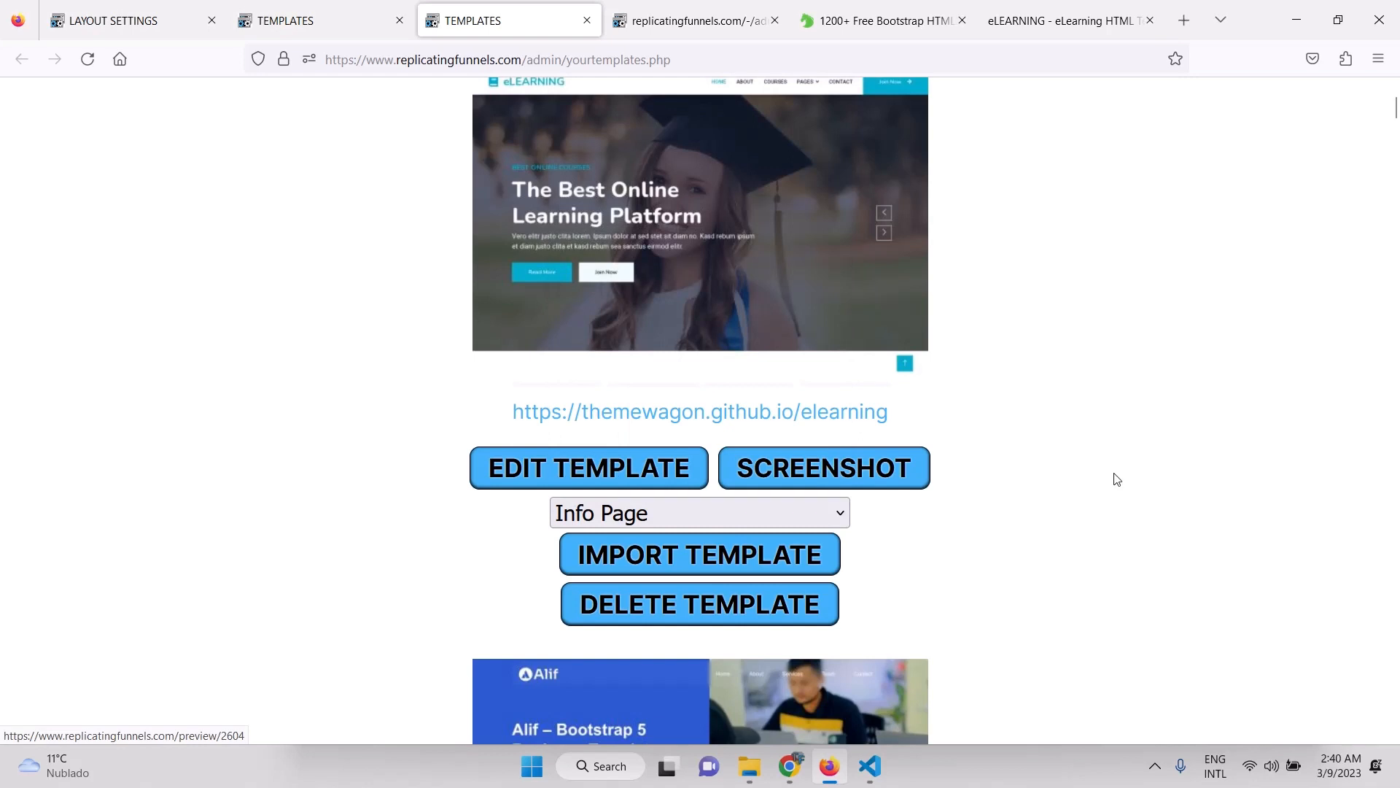
pyautogui.scroll(-1, 1031, 517)
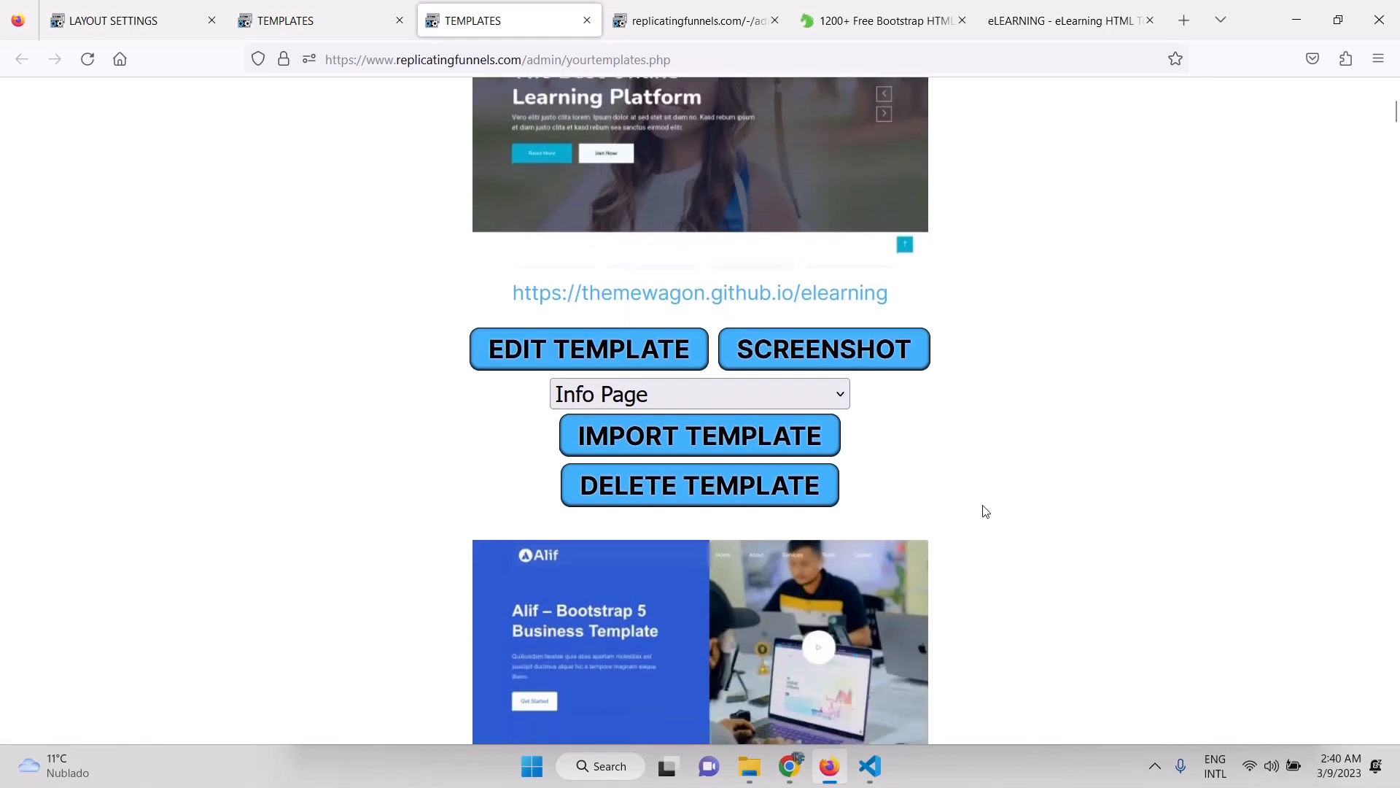
pyautogui.click(723, 438)
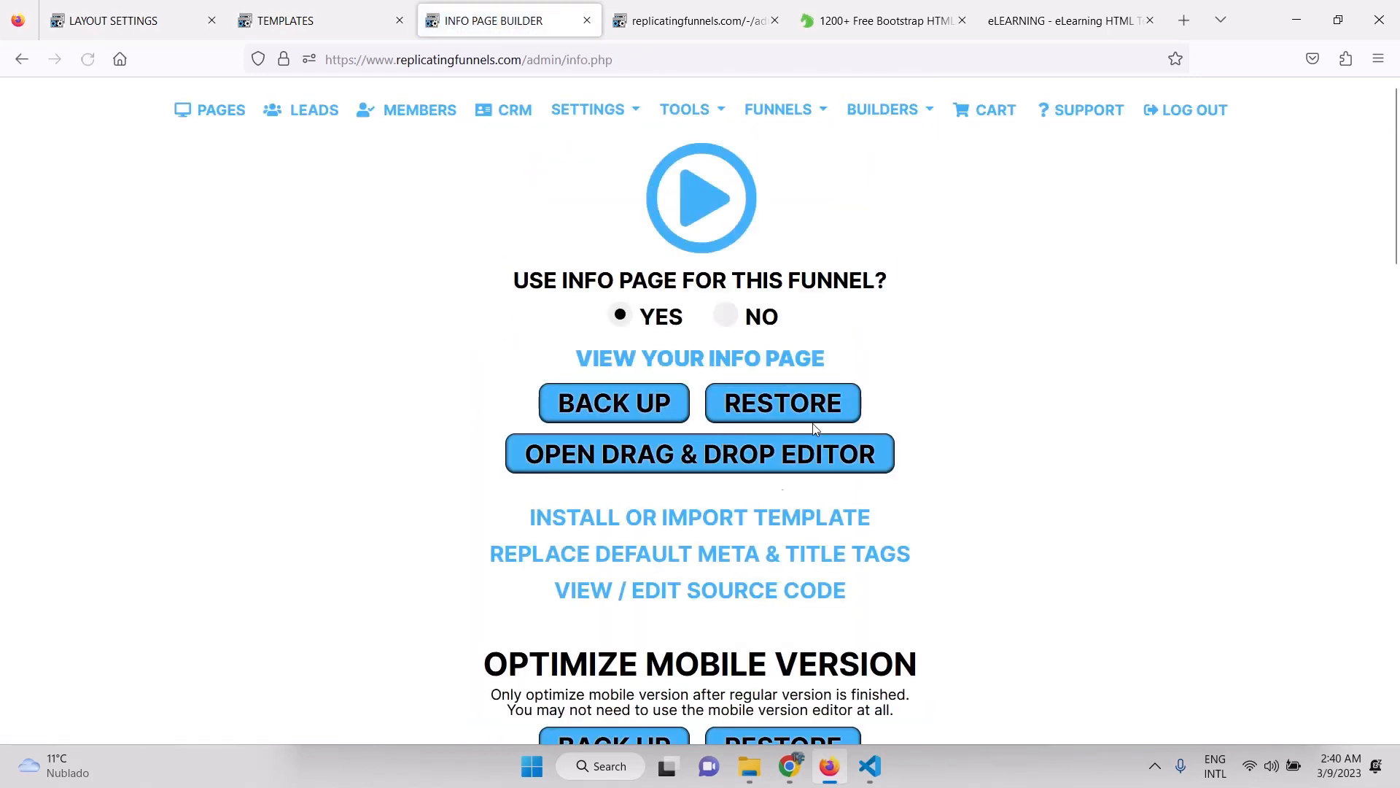
# Preview the new eLearning info page live in a new tab.
pyautogui.click(760, 356)
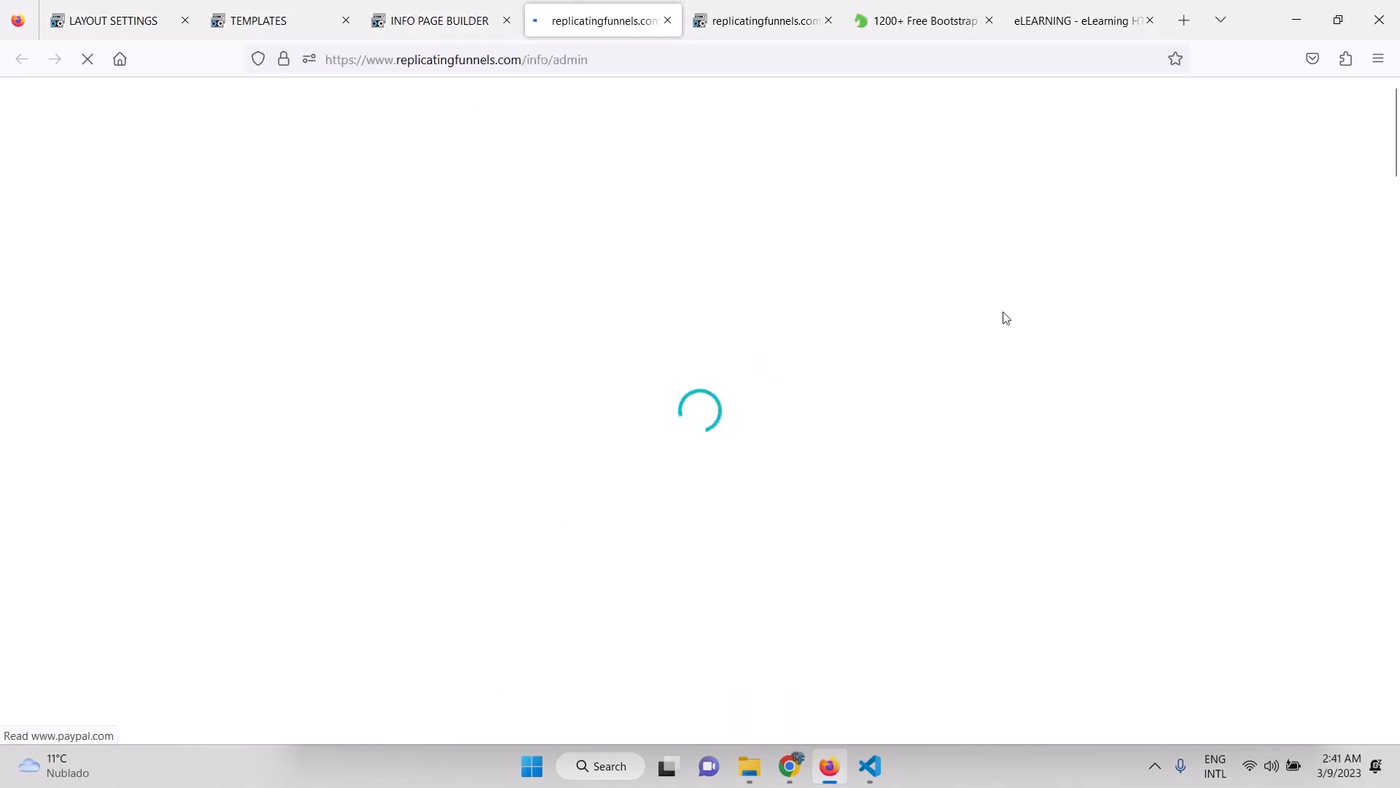
pyautogui.scroll(-10, 941, 490)
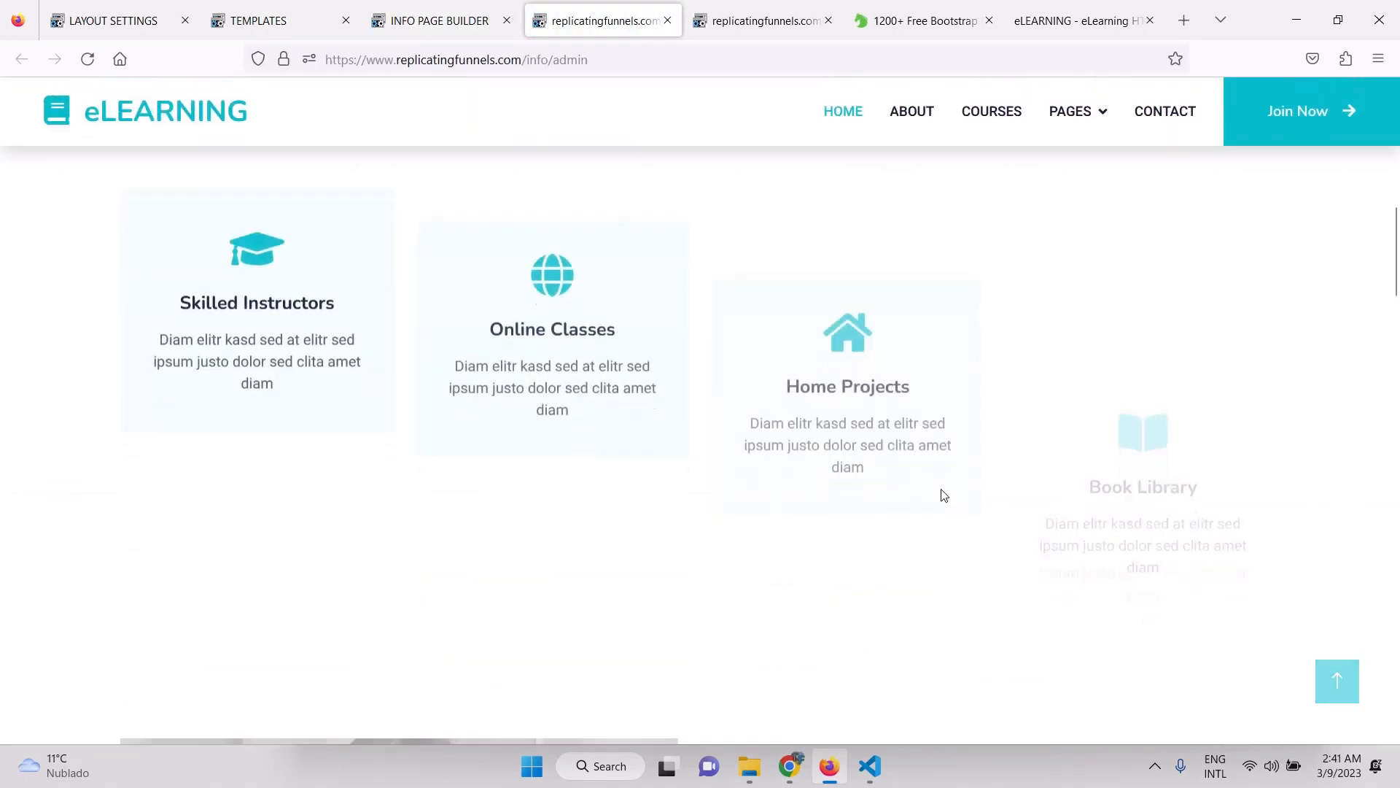
pyautogui.scroll(-5, 943, 495)
pyautogui.scroll(14, 943, 495)
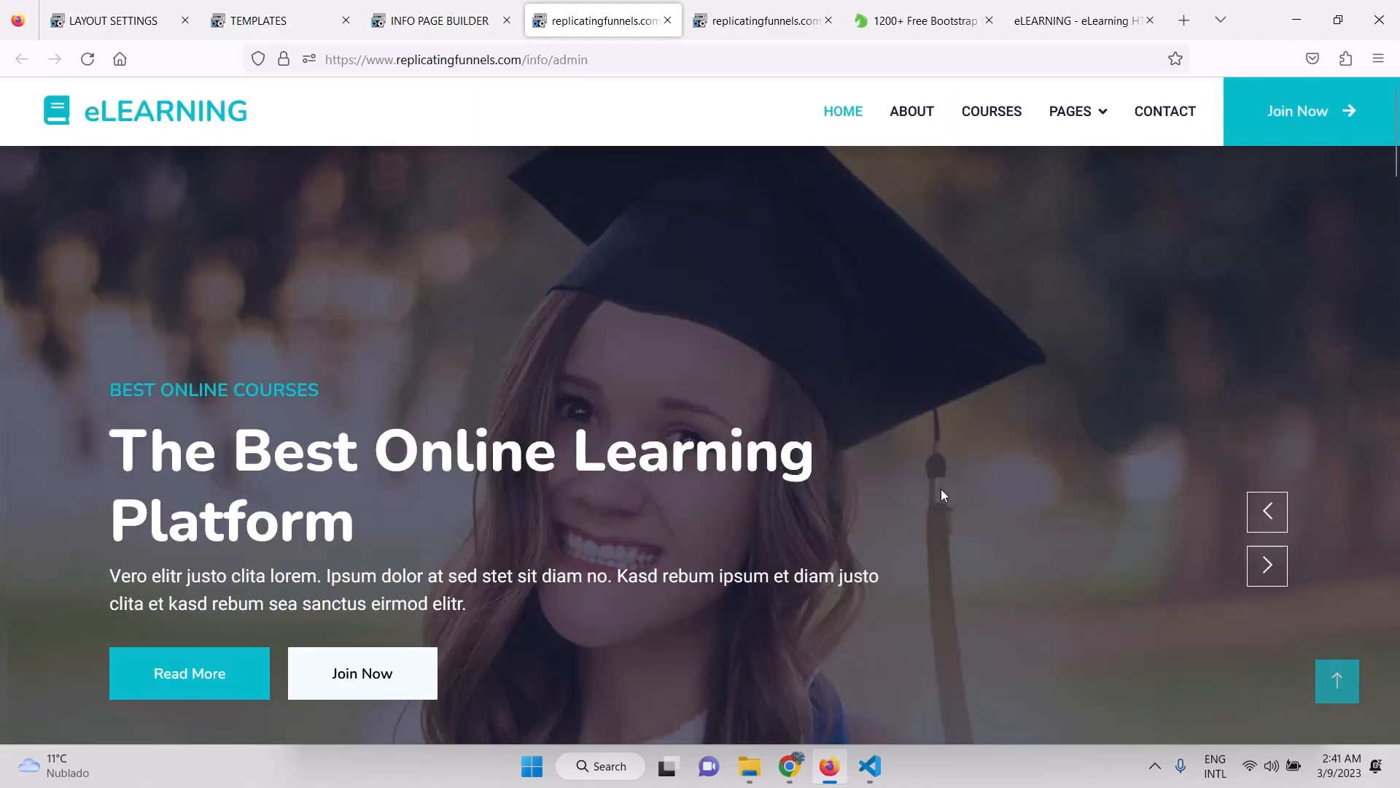
pyautogui.scroll(-5, 740, 496)
pyautogui.scroll(5, 740, 496)
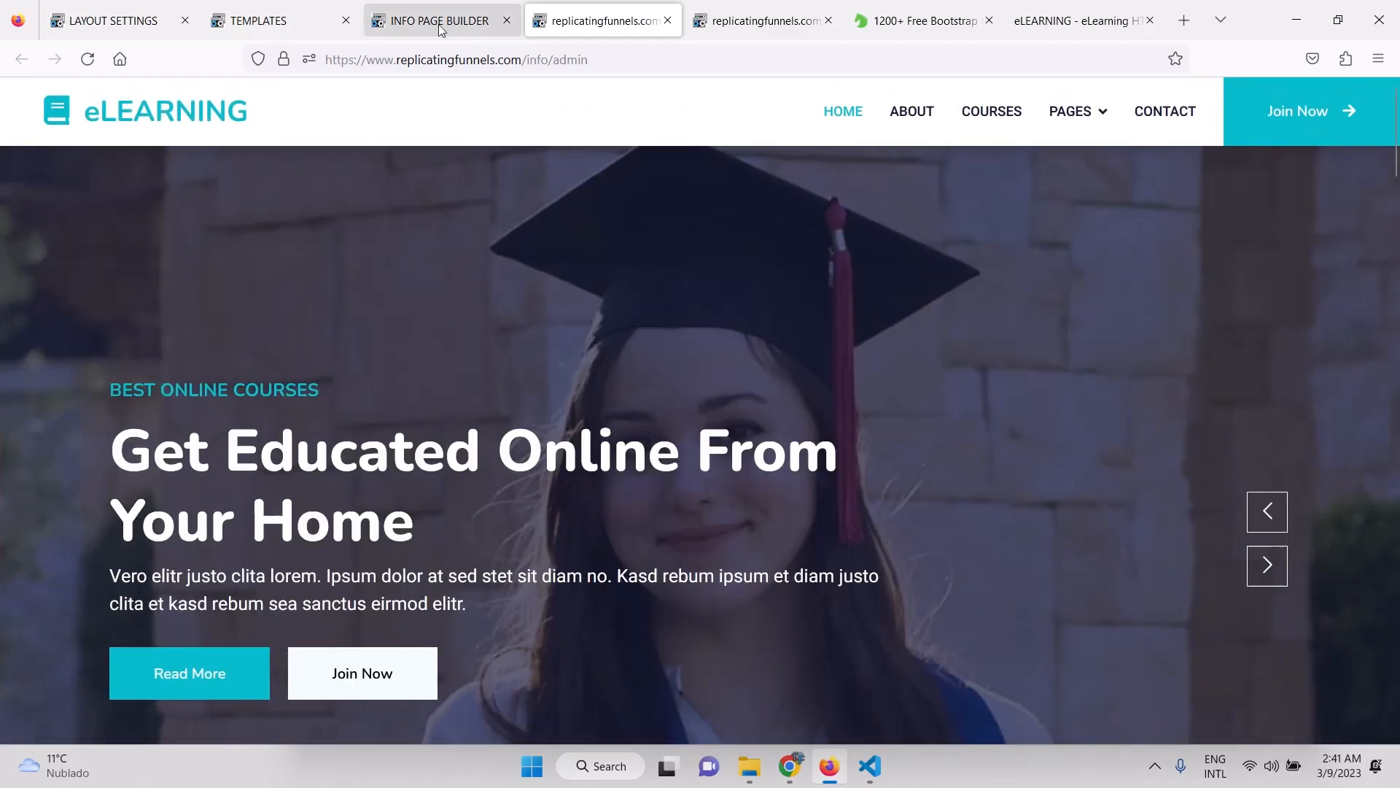
# Back in the builder, make IPHONE the Add to Cart product and update the info page.
pyautogui.click(440, 28)
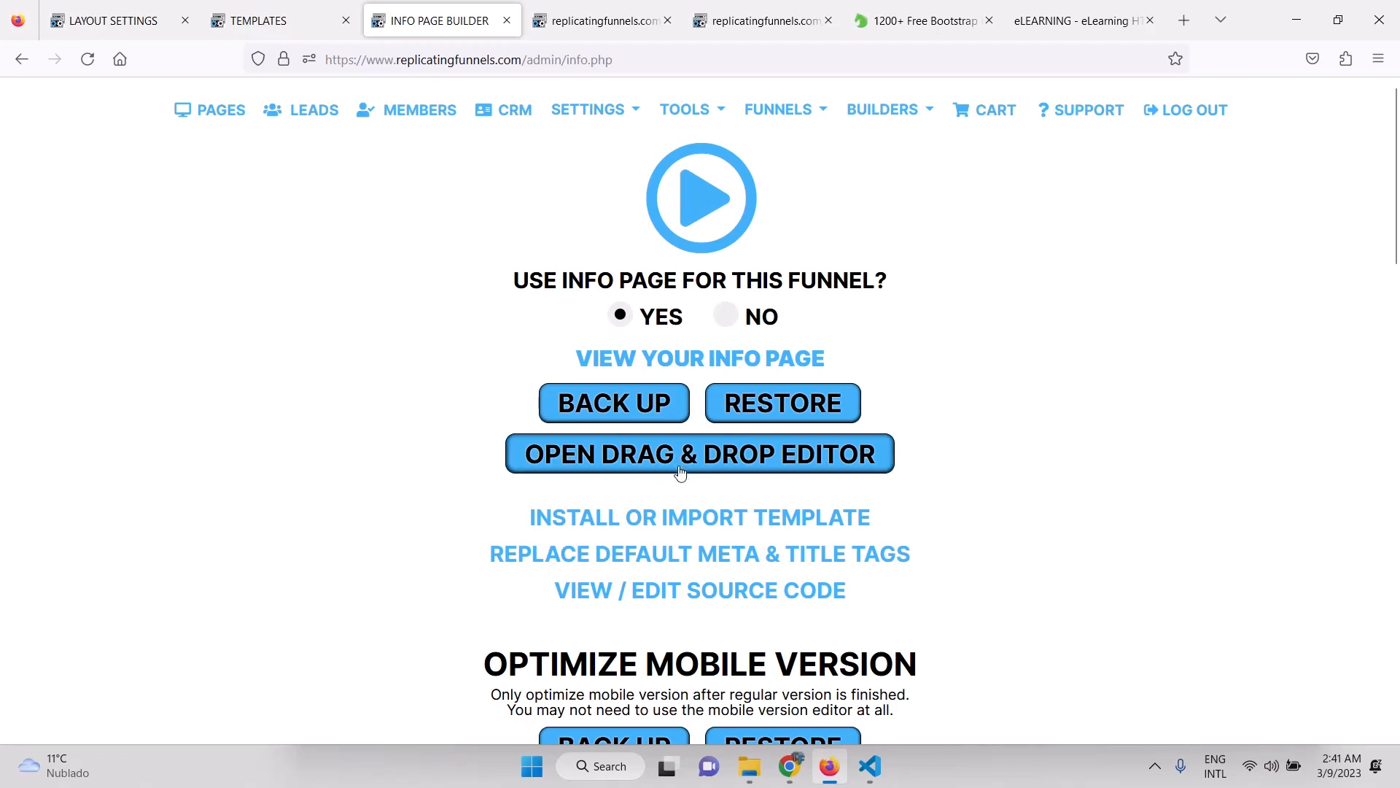
pyautogui.scroll(-12, 1097, 426)
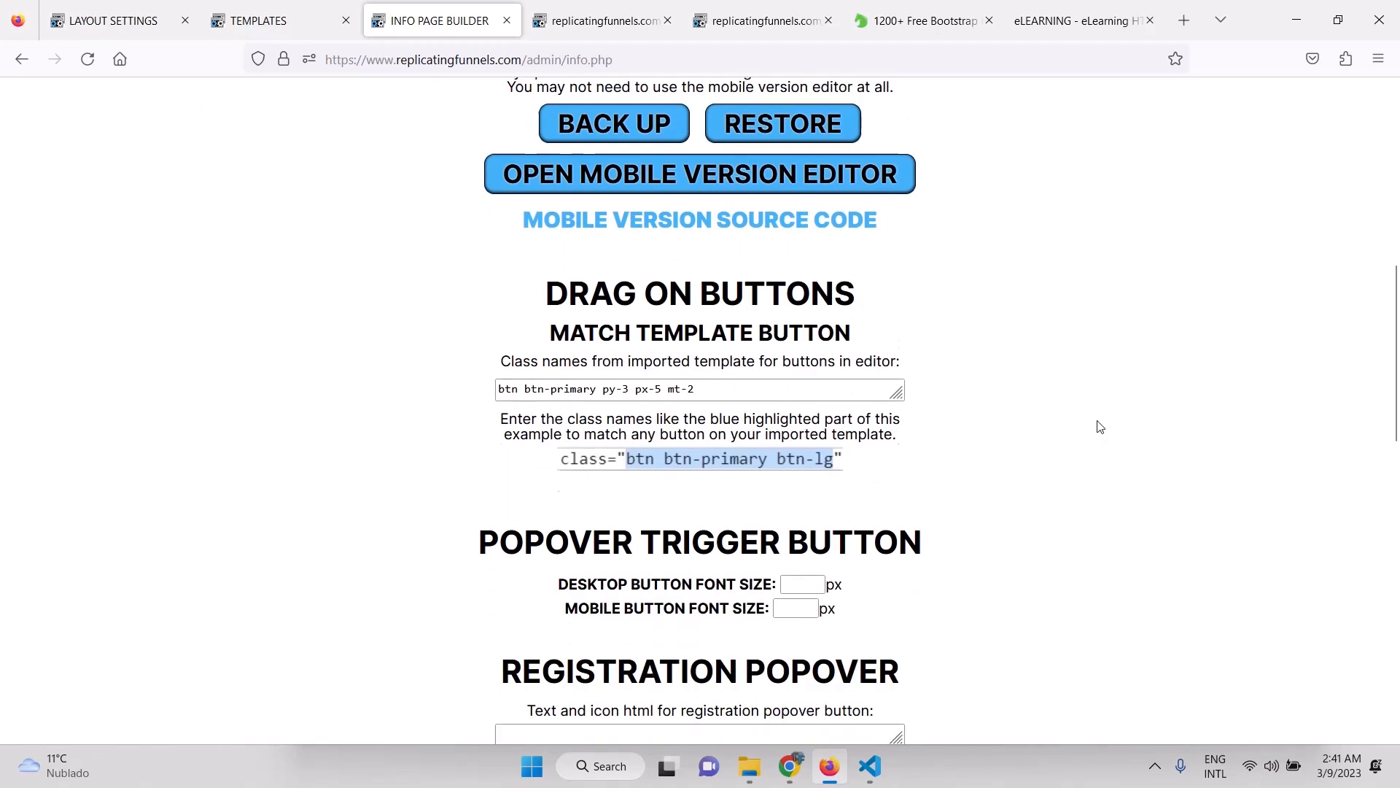
pyautogui.scroll(-4, 1099, 427)
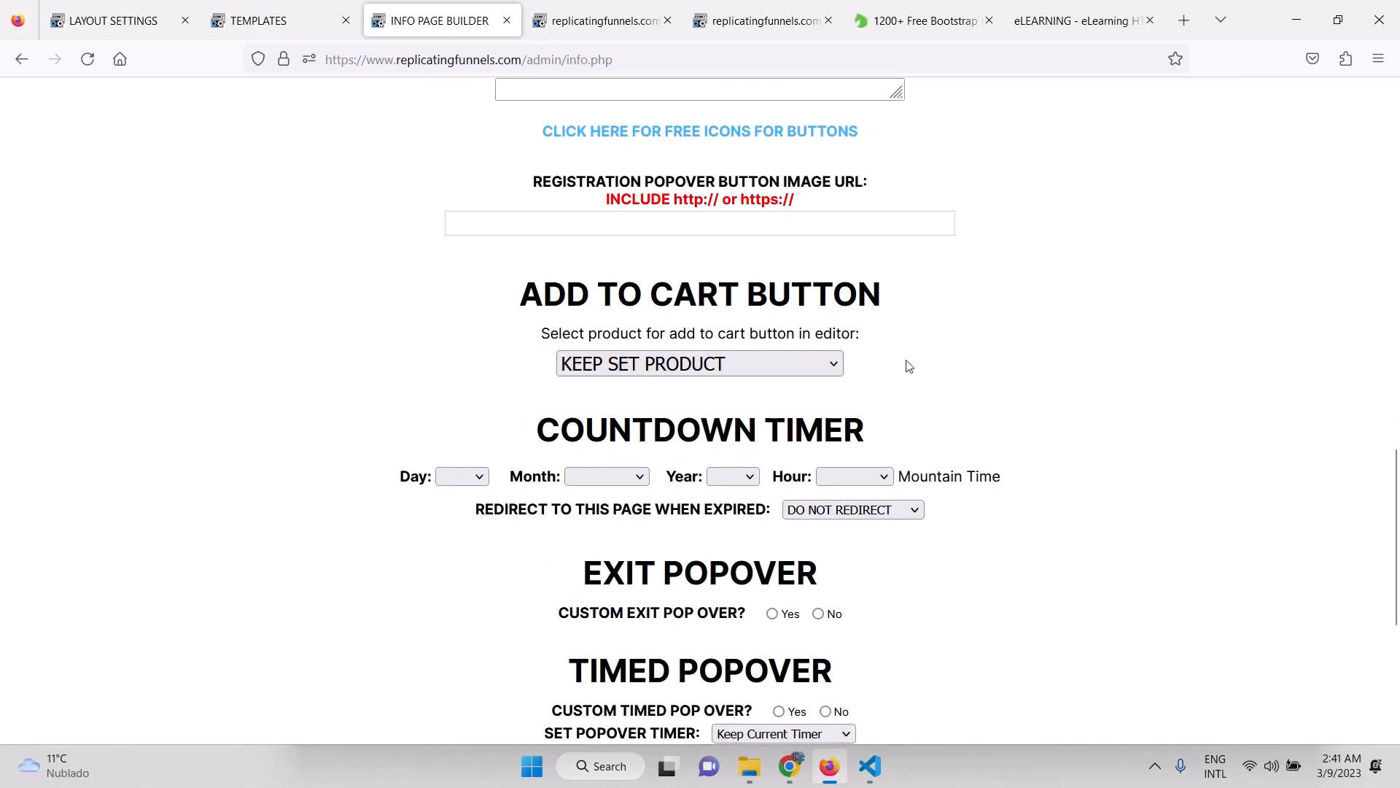
pyautogui.scroll(-2, 911, 365)
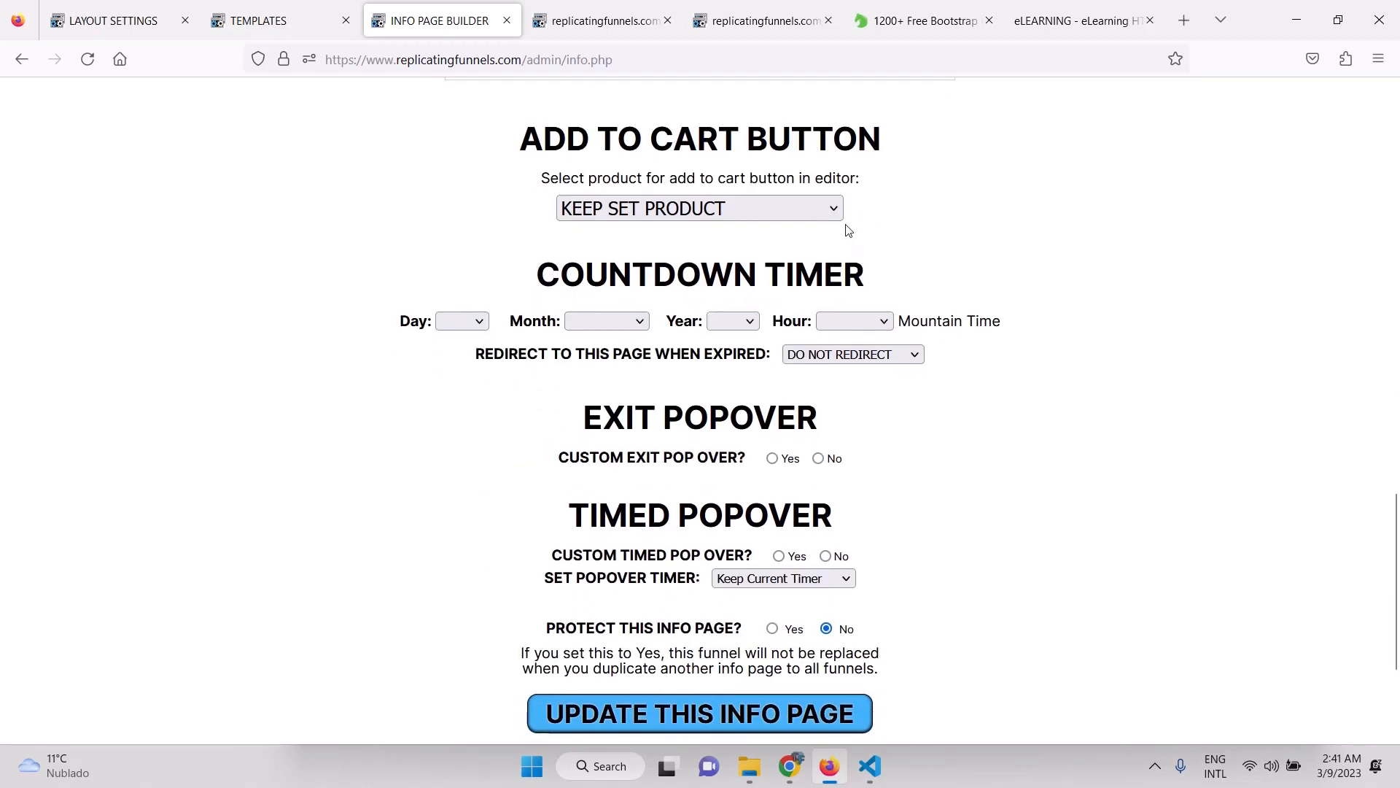
pyautogui.click(834, 214)
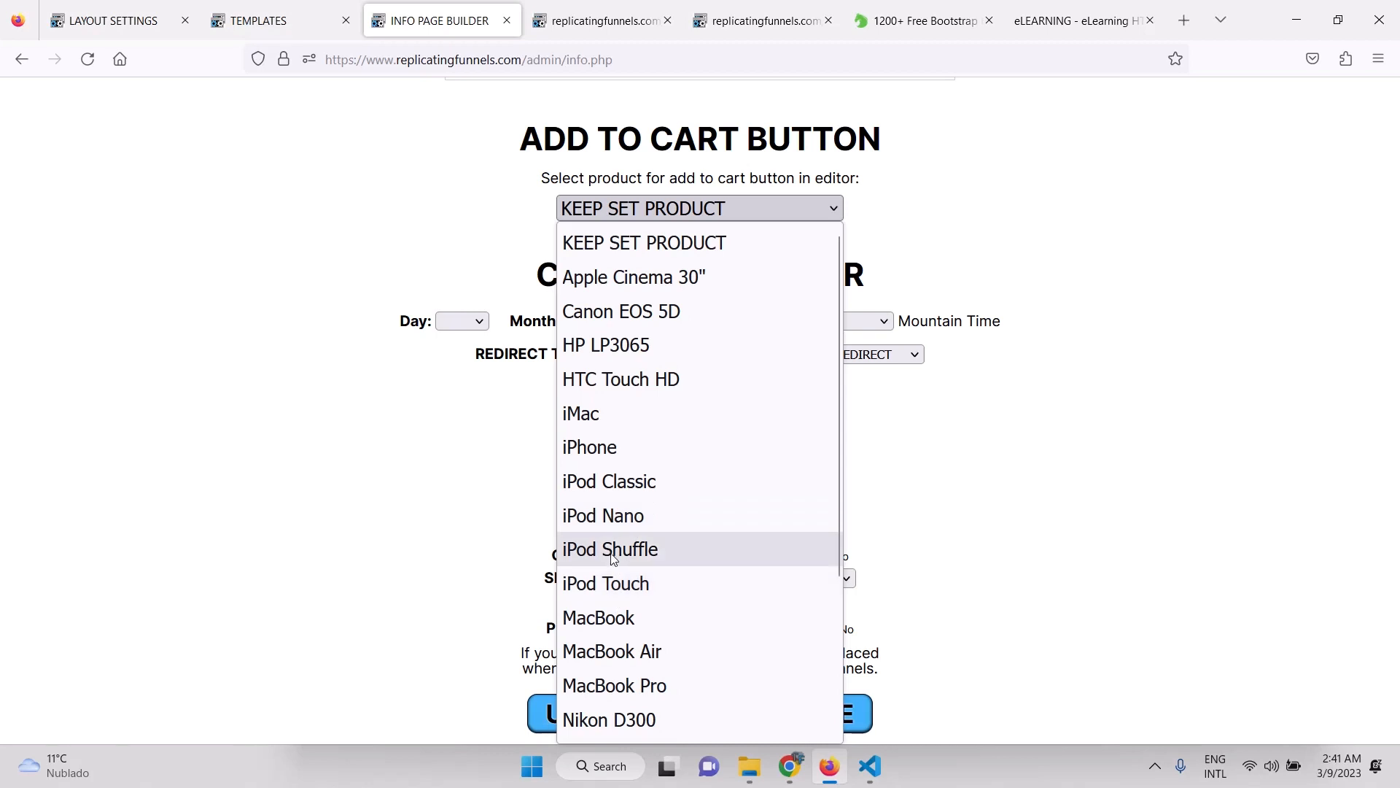
pyautogui.click(585, 455)
pyautogui.scroll(-1, 958, 570)
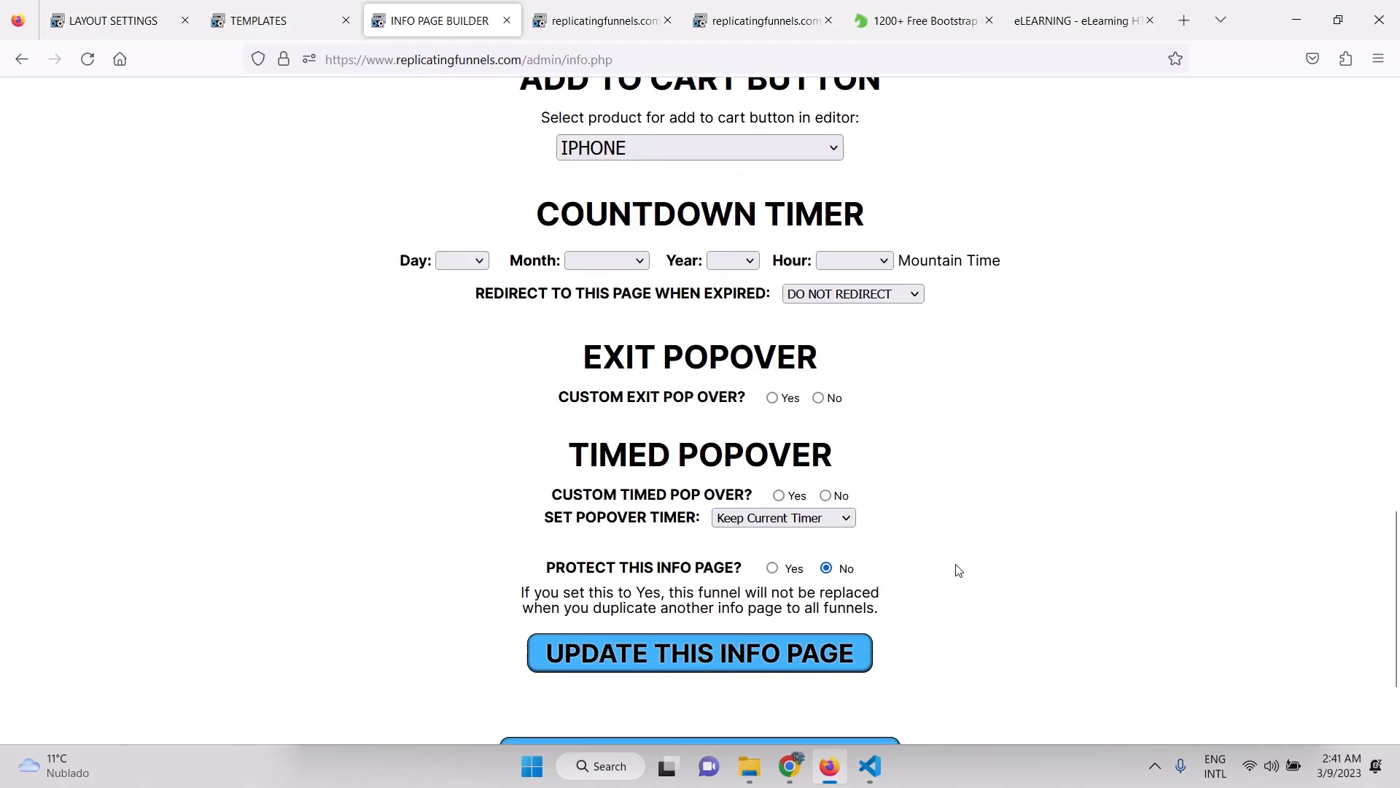
pyautogui.click(795, 653)
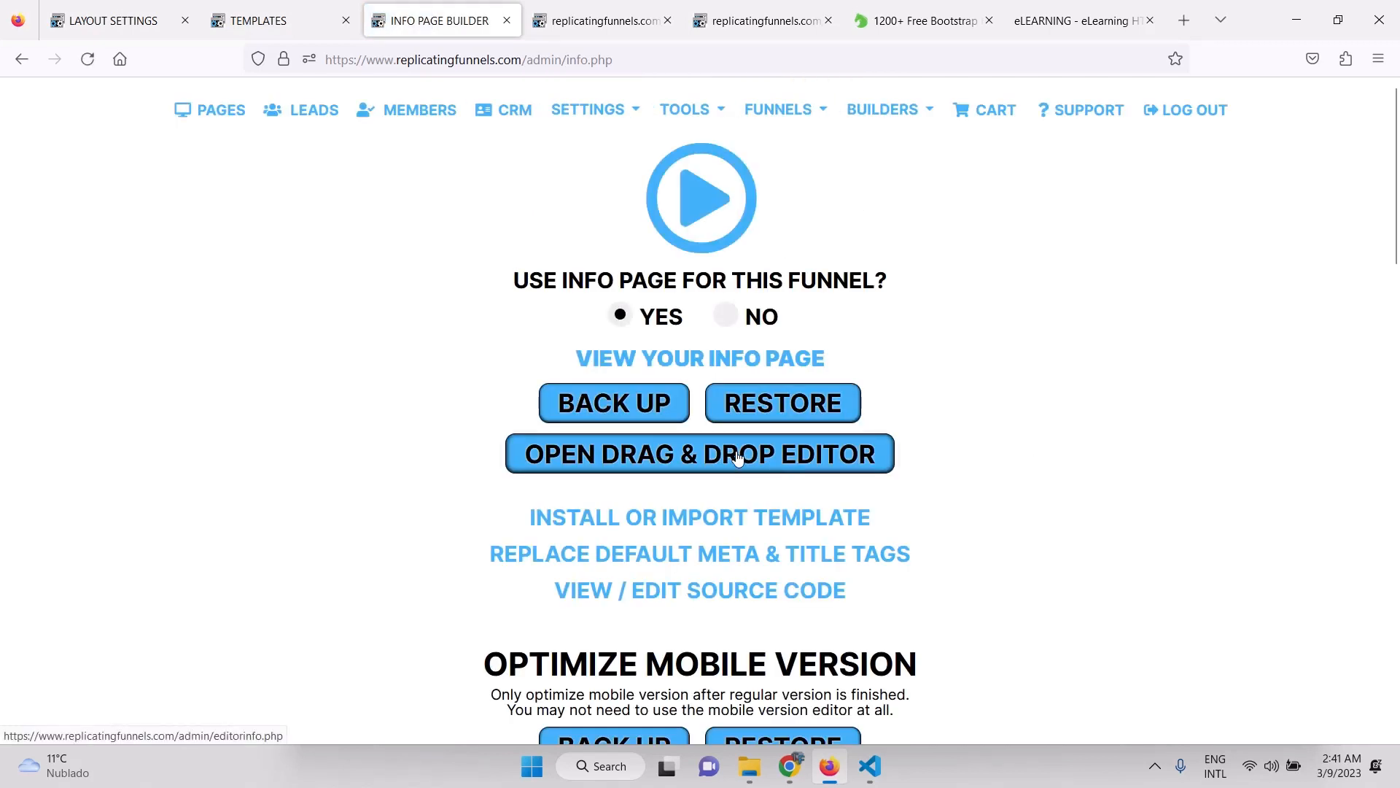
# In the drag-and-drop editor, place an Add to Cart button above the feature cards, with a text block above it.
pyautogui.click(737, 456)
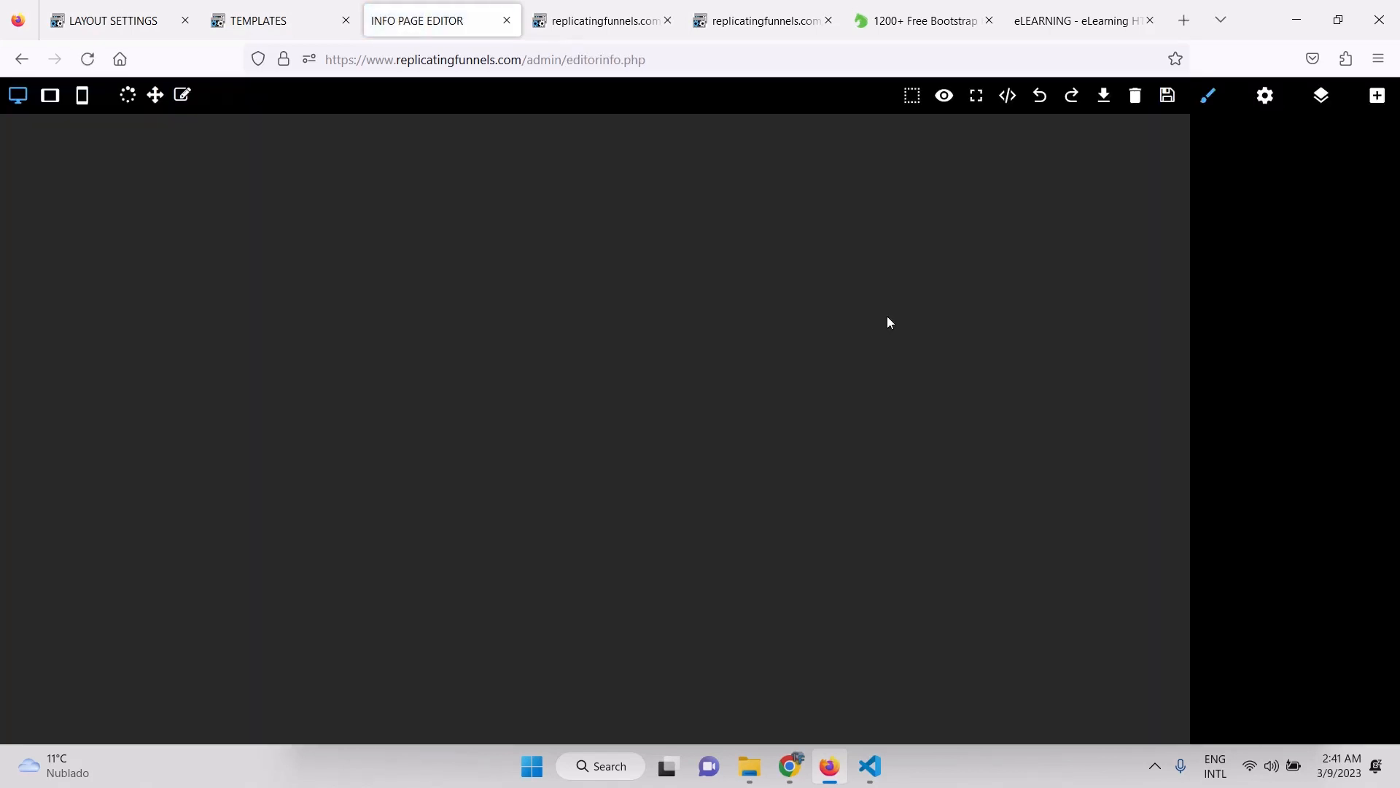
pyautogui.scroll(-7, 892, 425)
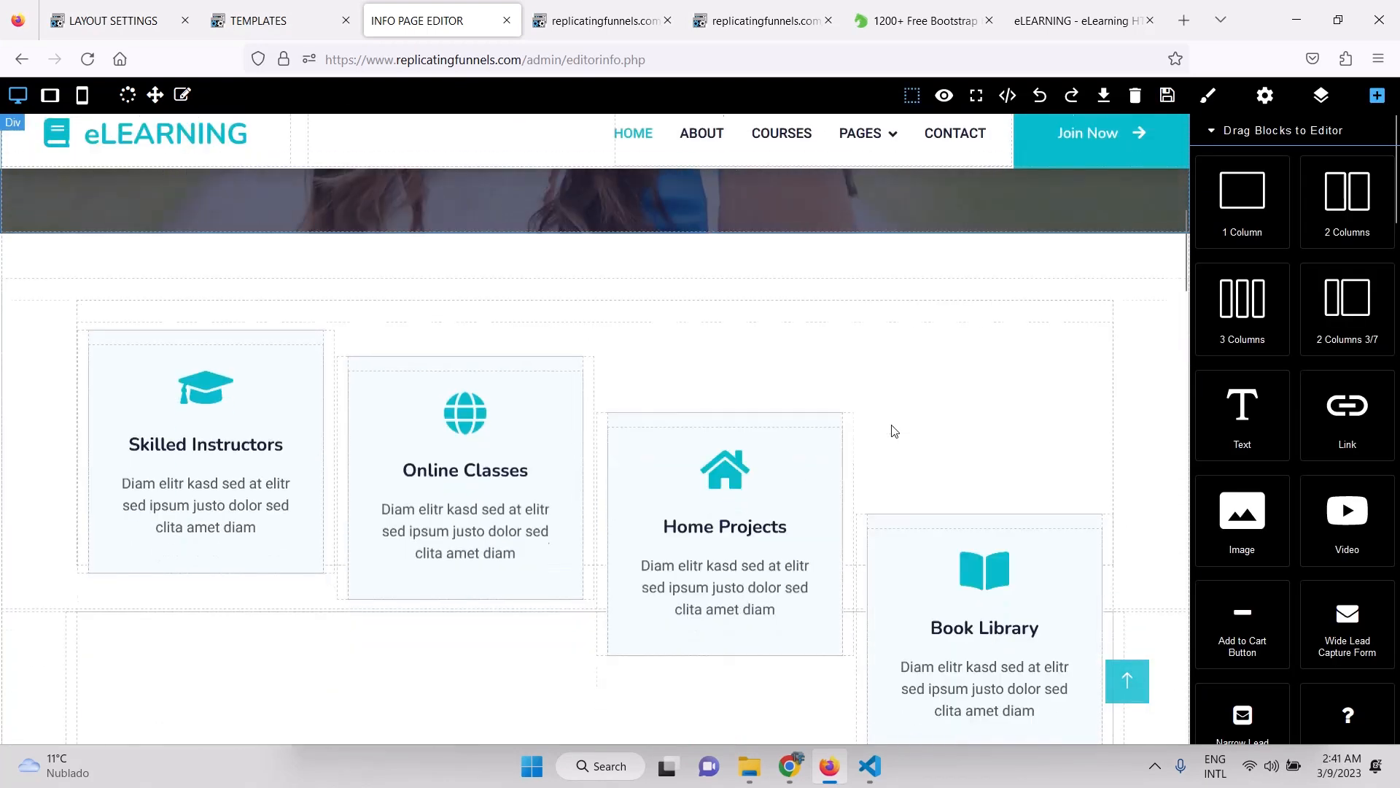
pyautogui.scroll(-2, 1281, 428)
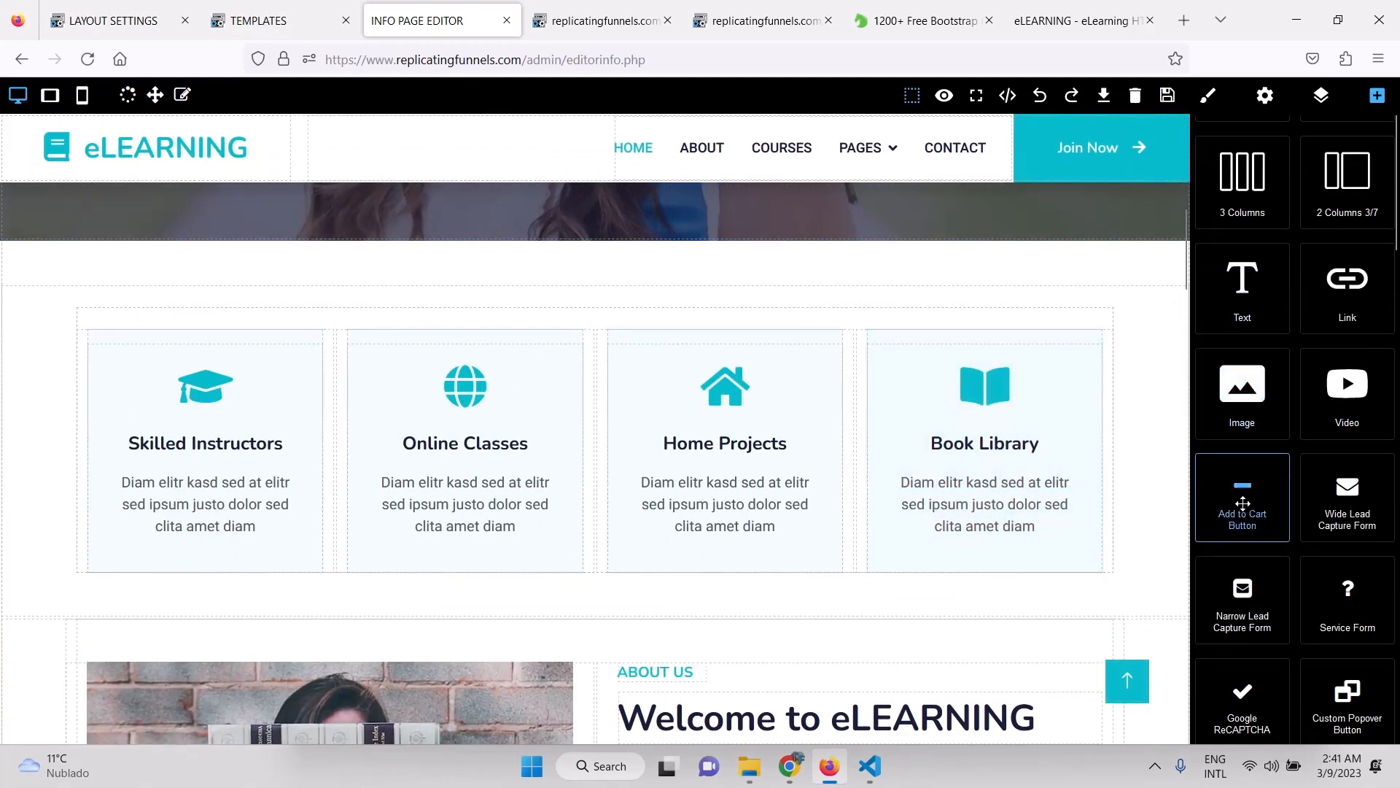
pyautogui.moveTo(1243, 505); pyautogui.dragTo(650, 276)
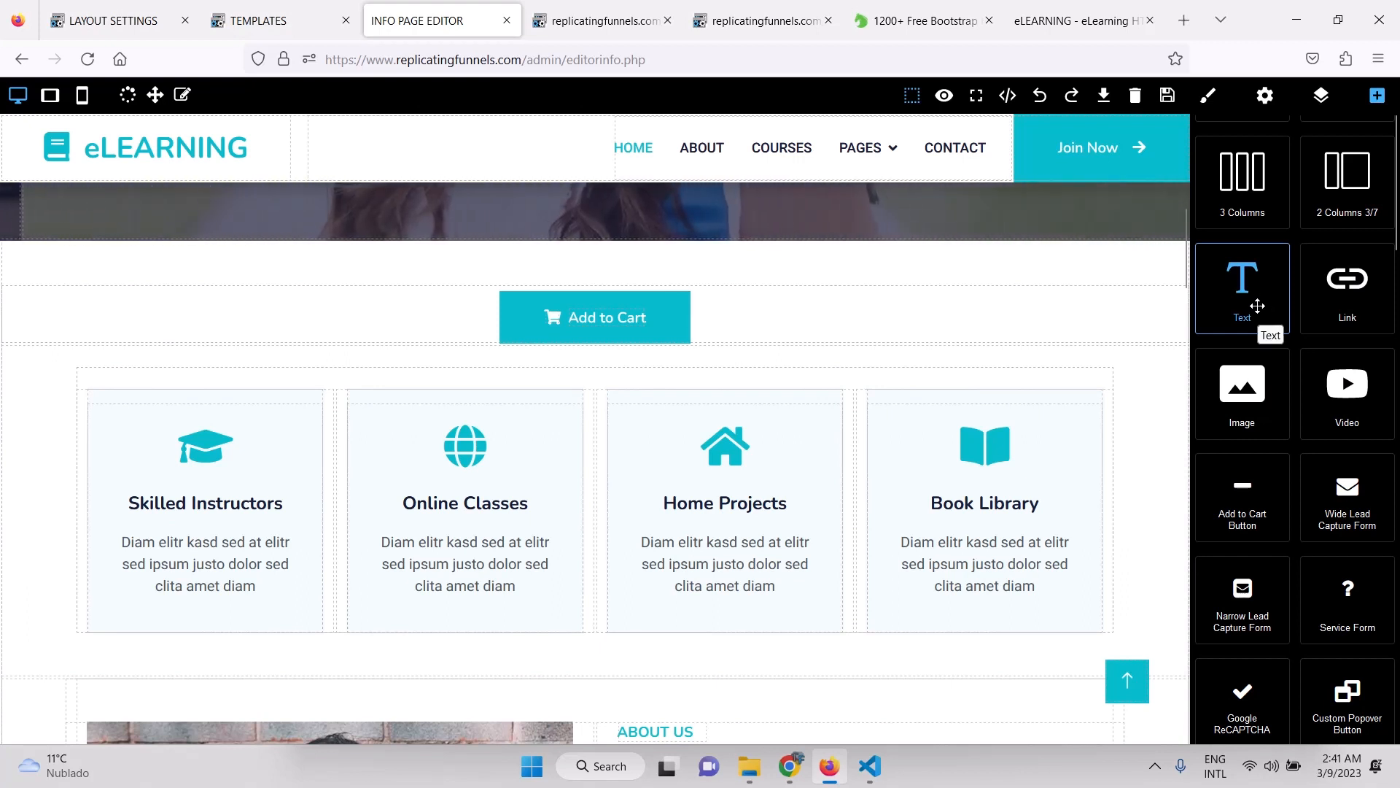
pyautogui.moveTo(1257, 305); pyautogui.dragTo(936, 282)
# Turn the placeholder into a centered 'BUY NOW' heading at font size 50.
pyautogui.doubleClick(825, 288)
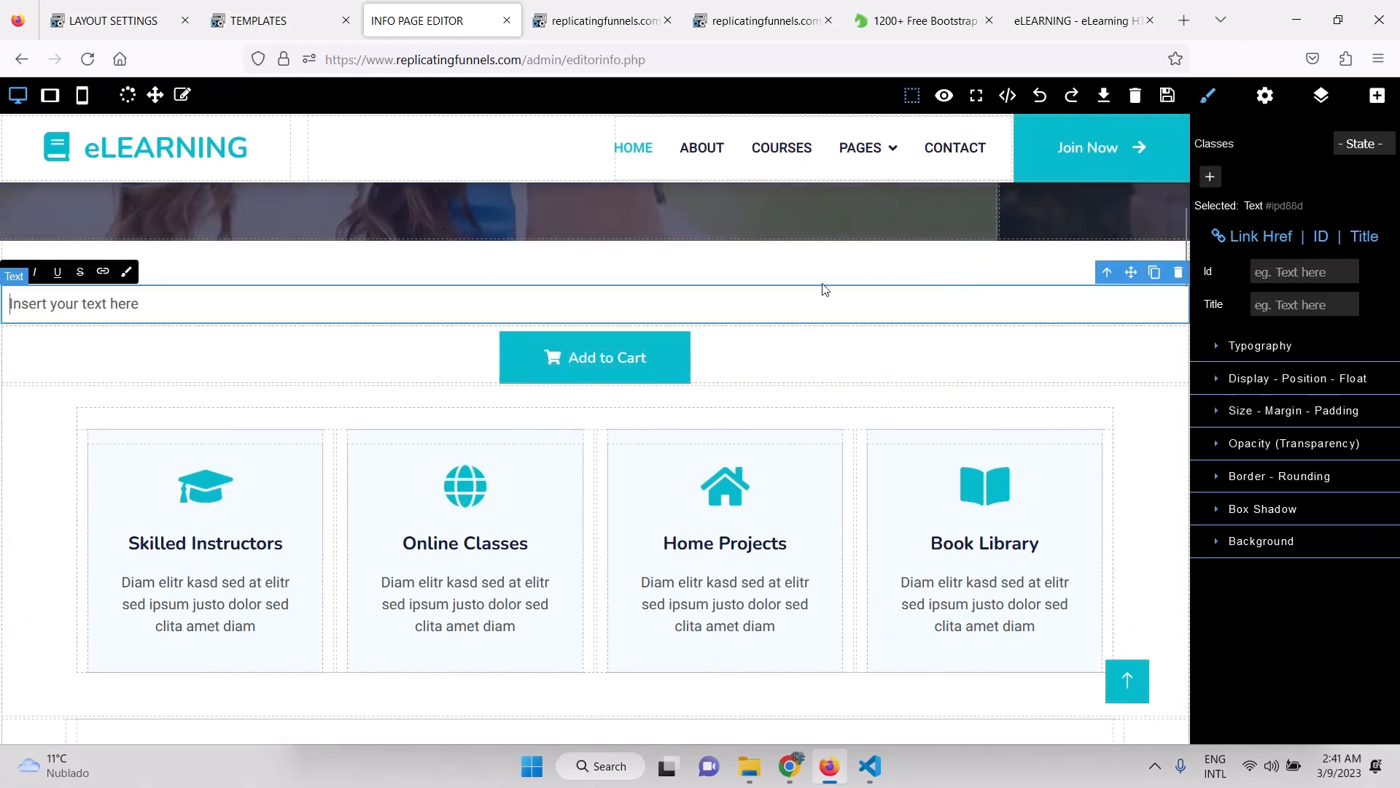
pyautogui.click(1229, 354)
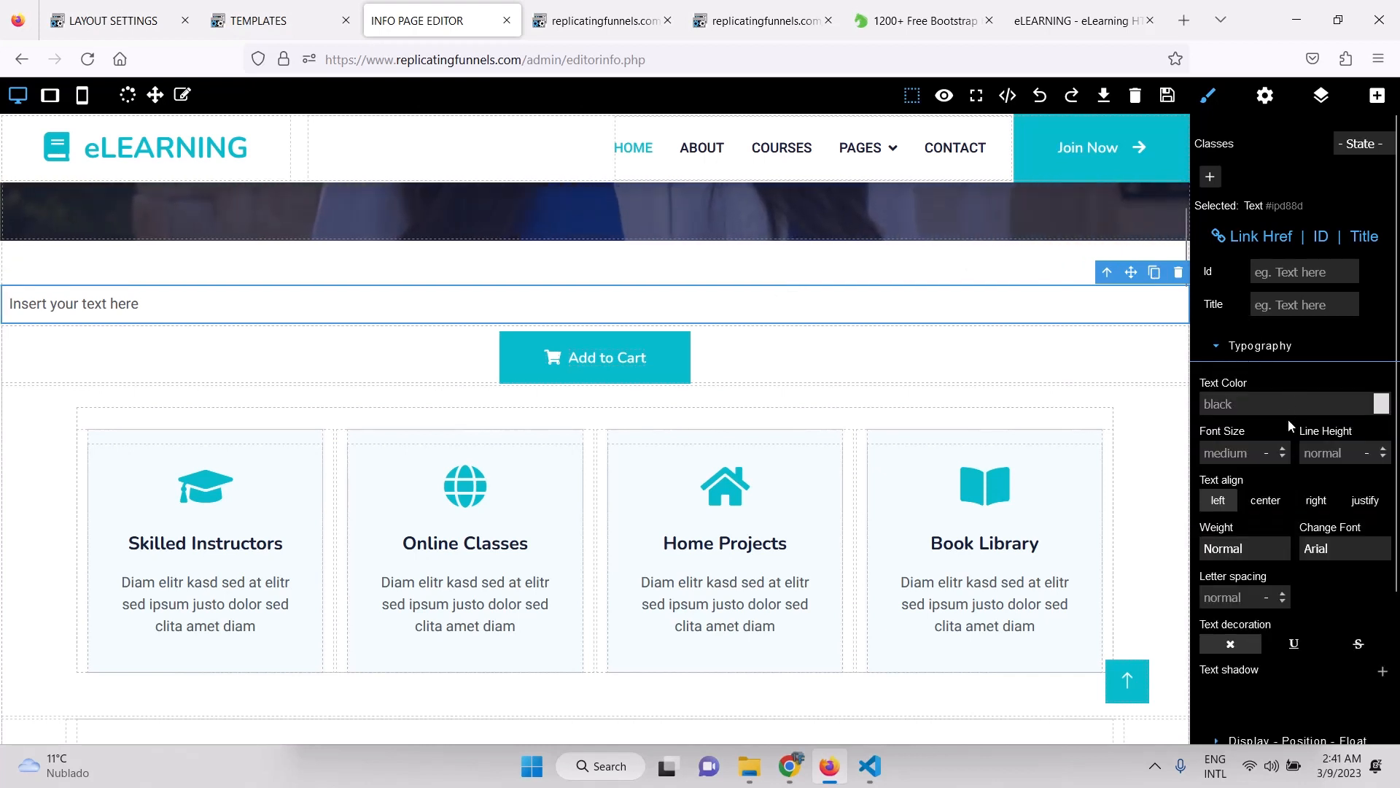
pyautogui.click(1263, 503)
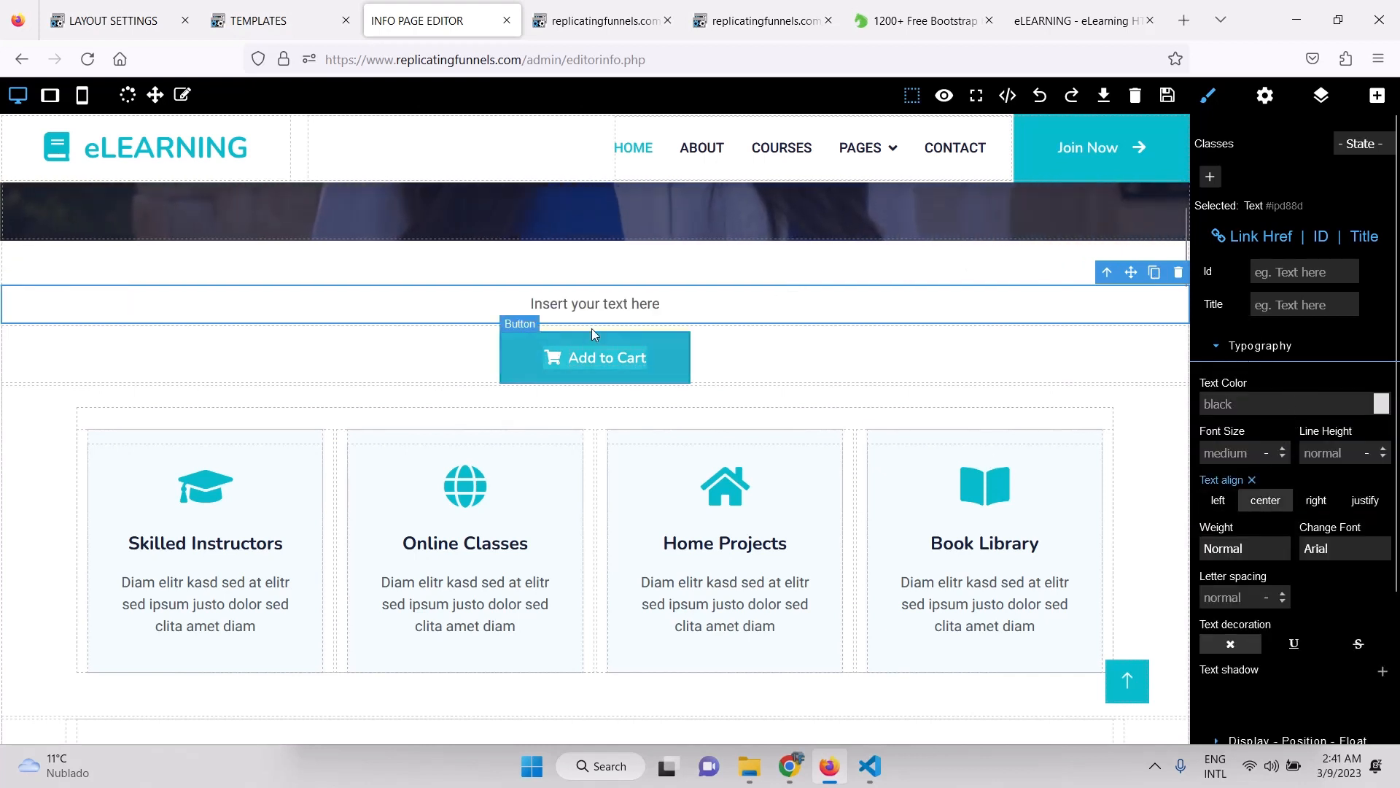
pyautogui.tripleClick(592, 304)
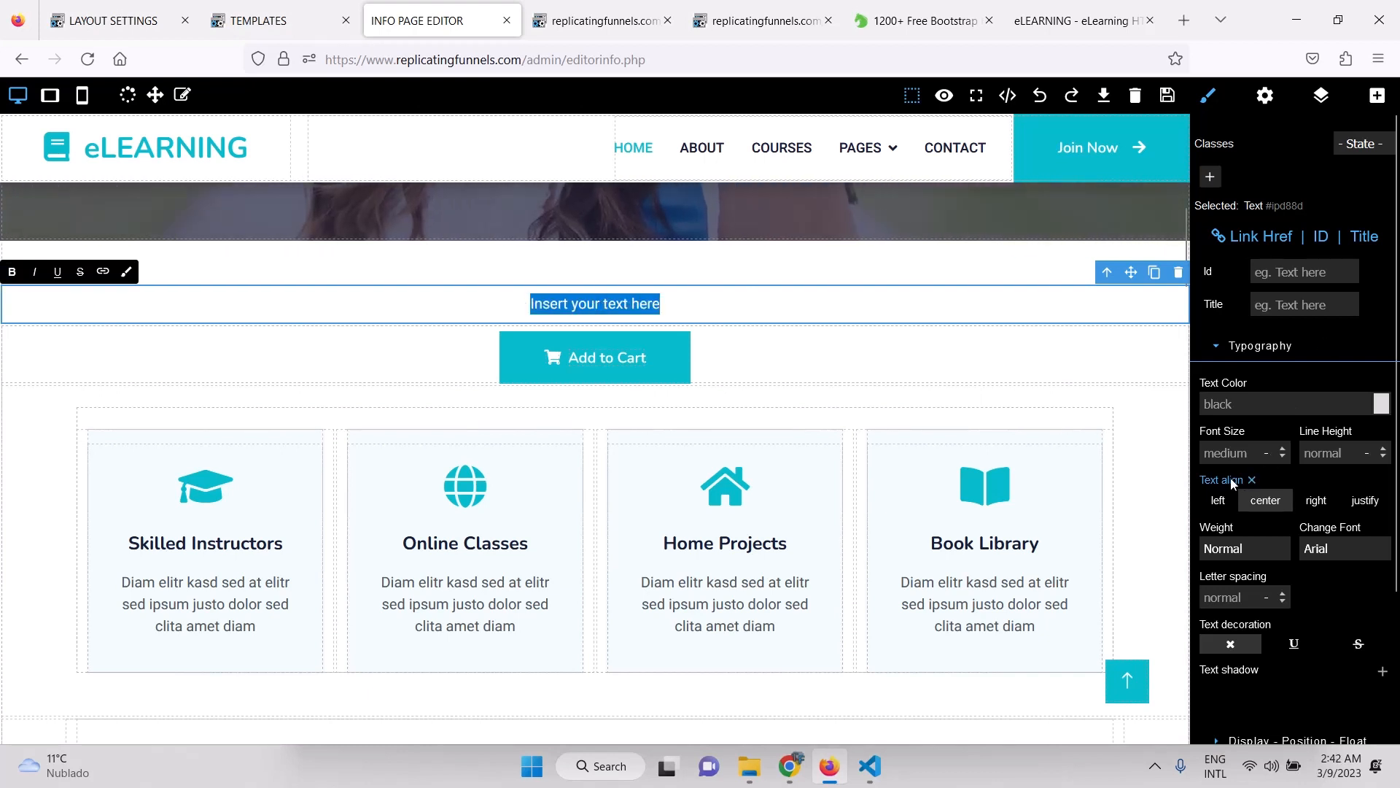
pyautogui.click(1211, 456)
pyautogui.write('50')
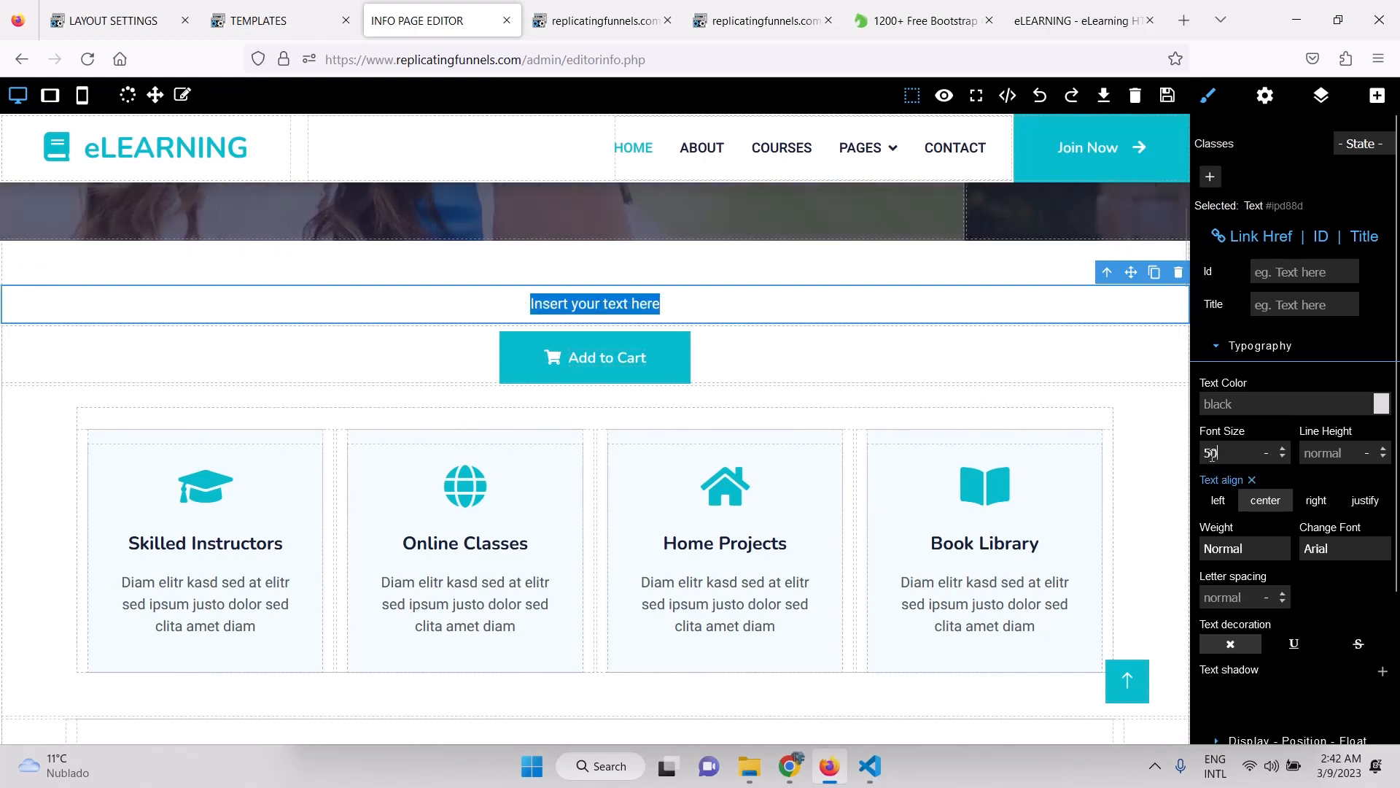
pyautogui.doubleClick(635, 357)
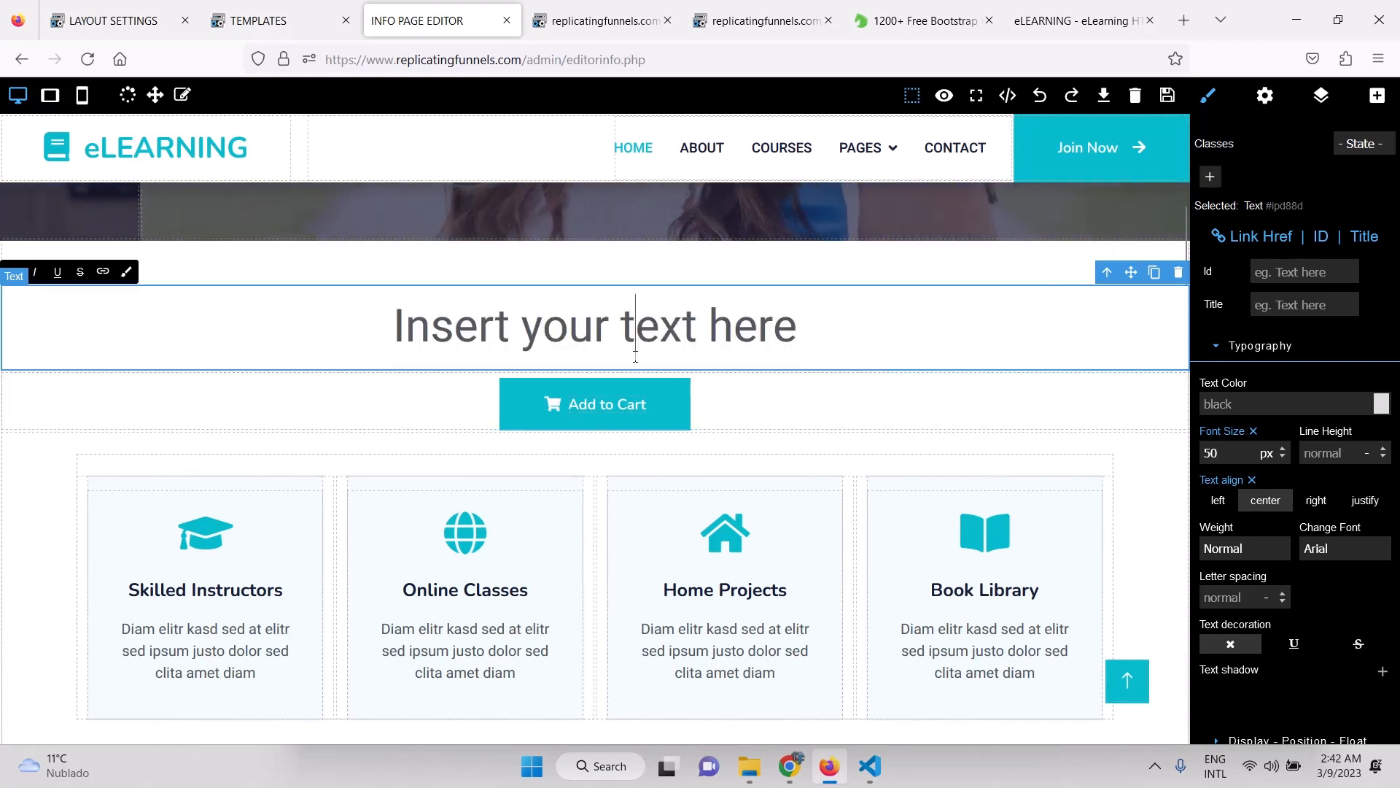
pyautogui.hotkey('ctrl', 'a')
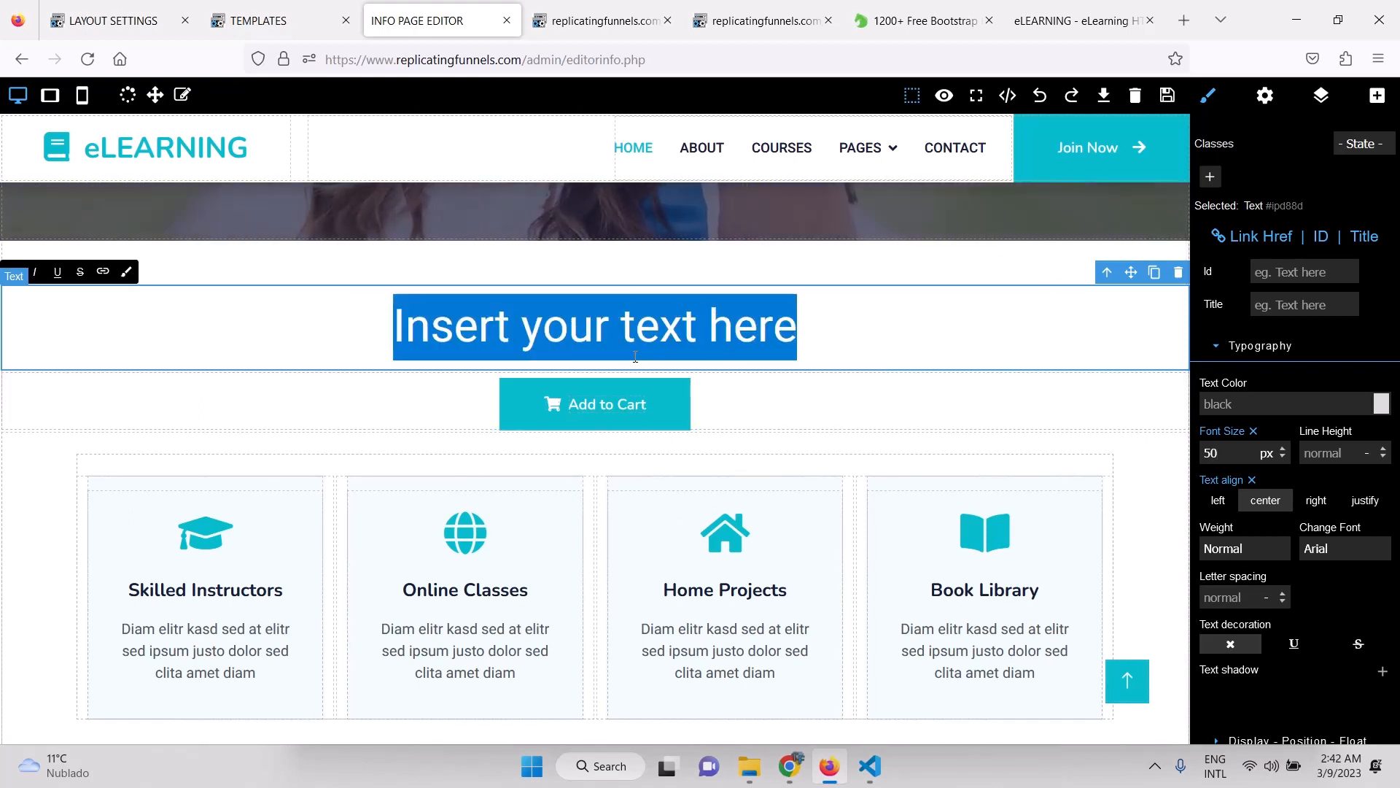
pyautogui.write('BUY NOW')
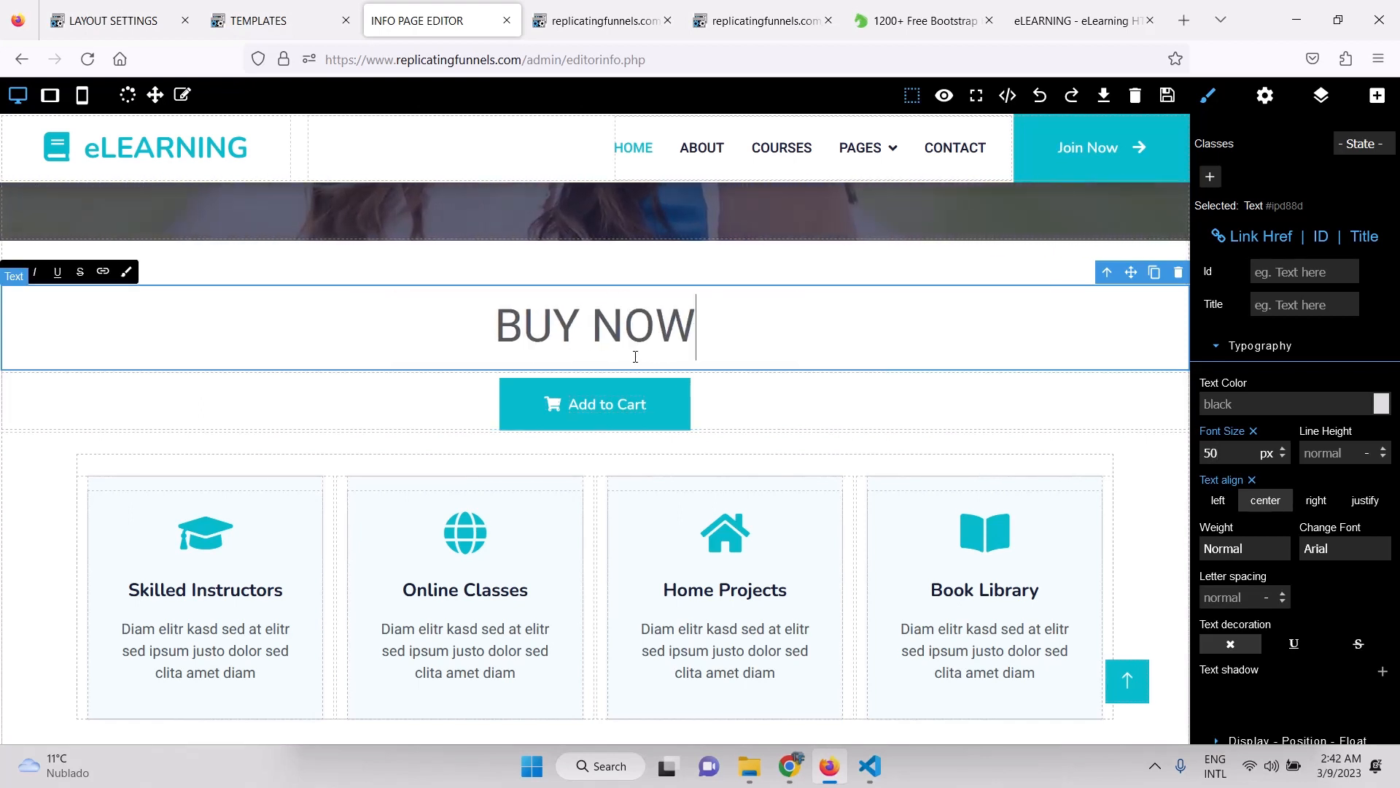
pyautogui.click(830, 405)
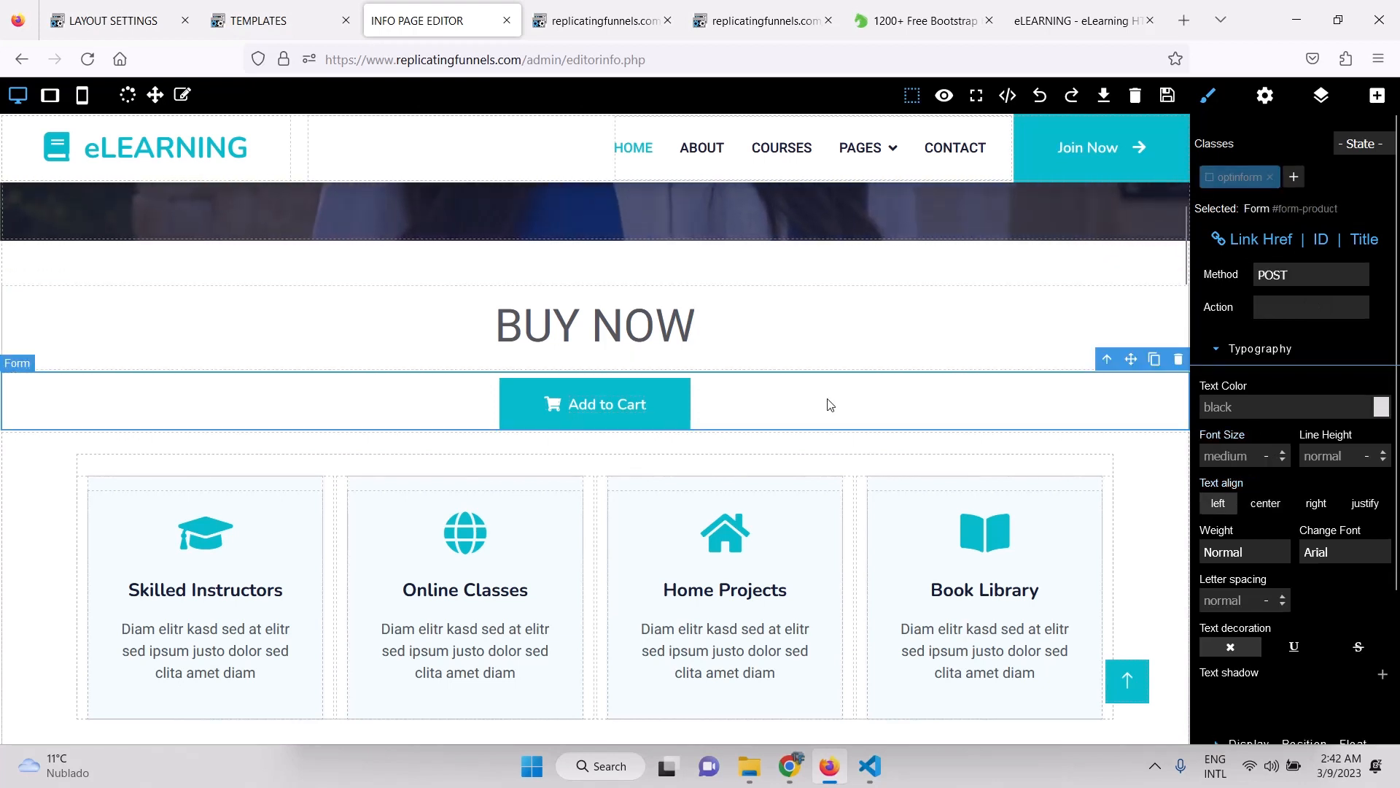
# Clear the BUY NOW block's padding, set its bottom margin to -10 px, and save.
pyautogui.click(817, 352)
pyautogui.scroll(-3, 1347, 453)
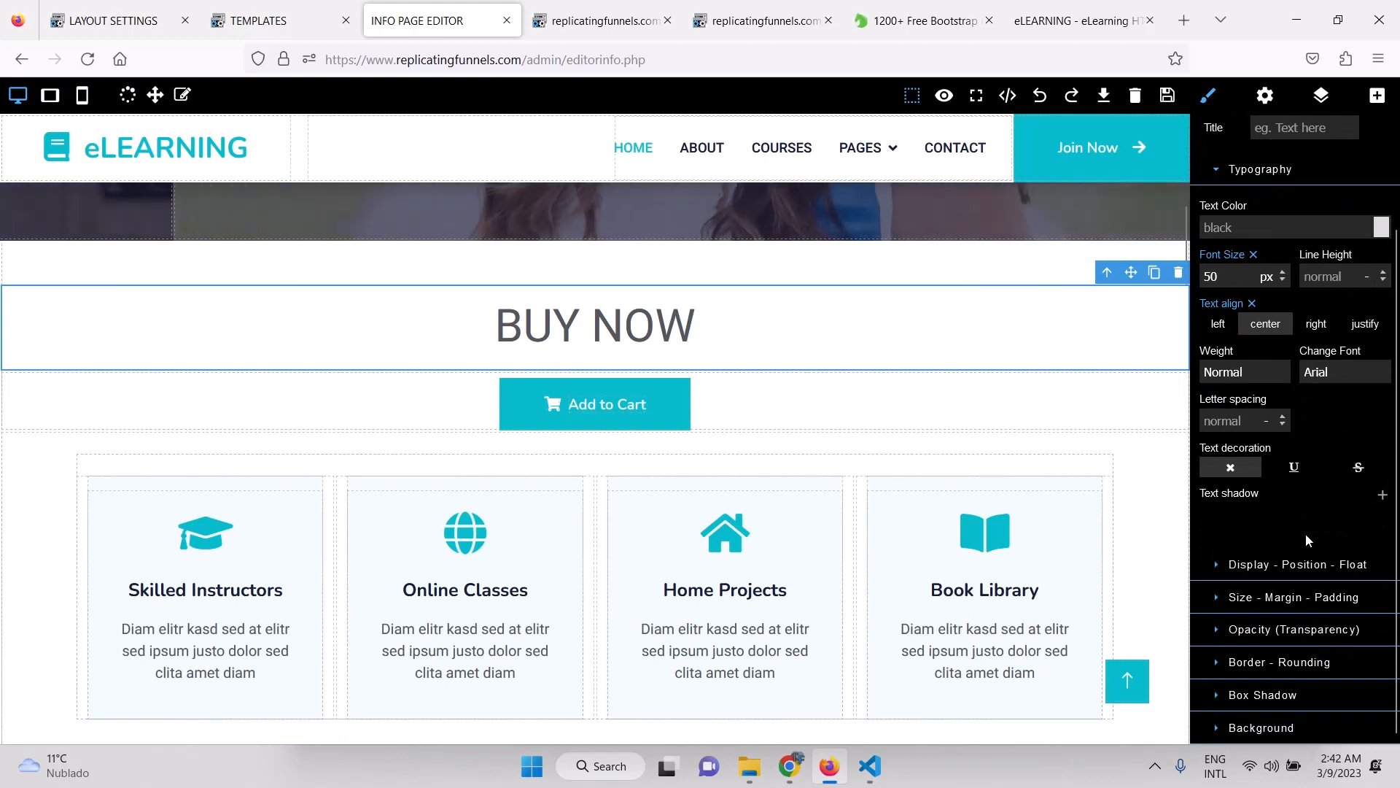
pyautogui.click(1239, 599)
pyautogui.scroll(-5, 1239, 599)
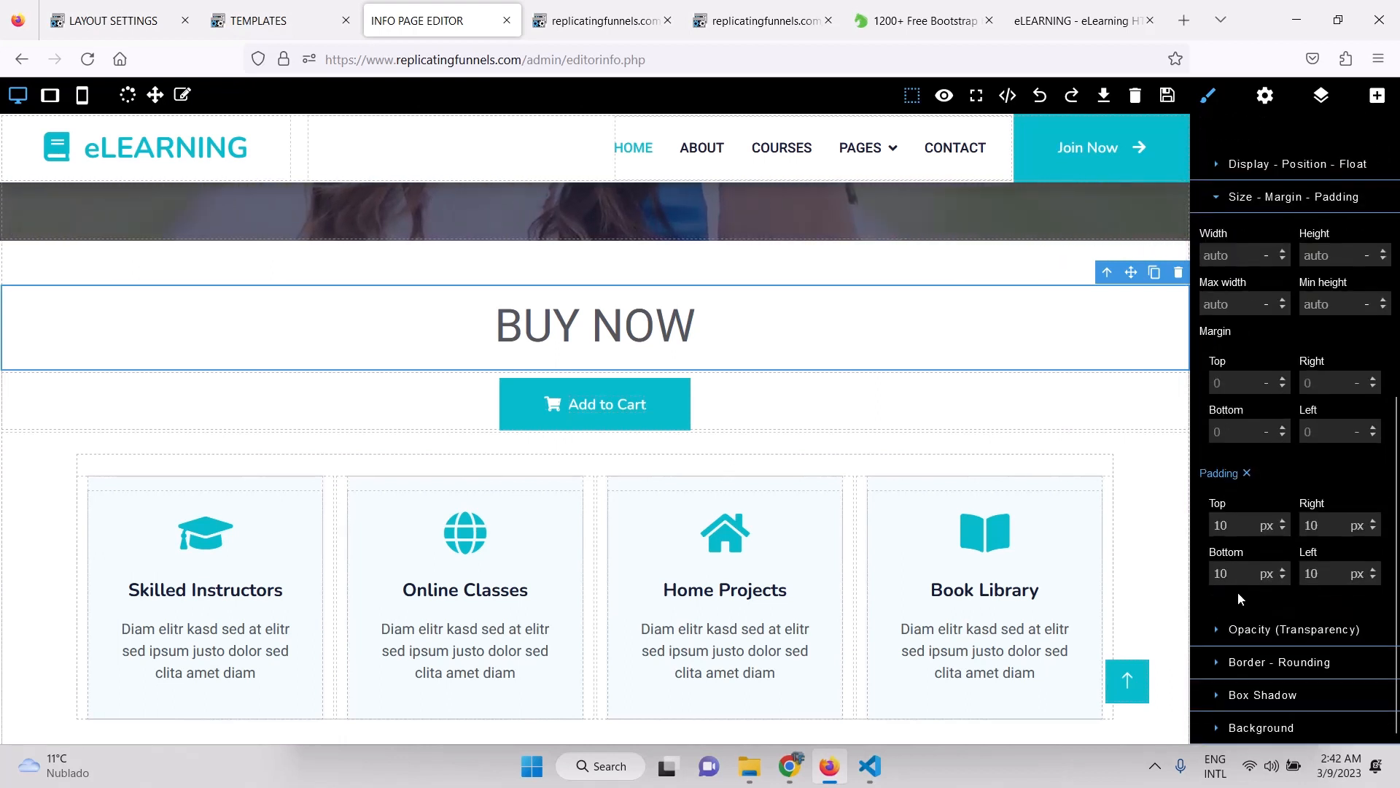
pyautogui.click(1245, 475)
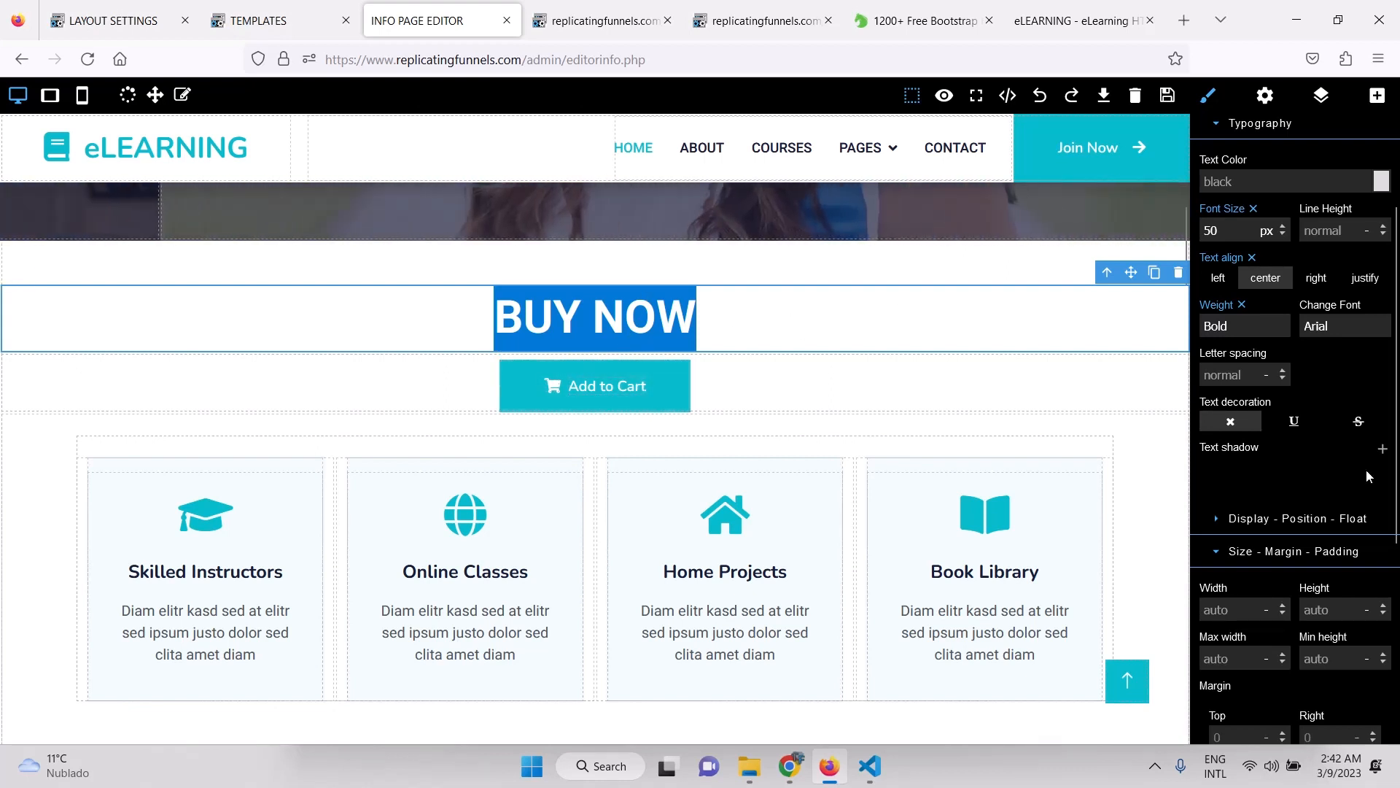
pyautogui.scroll(-3, 1367, 469)
pyautogui.scroll(-1, 1274, 546)
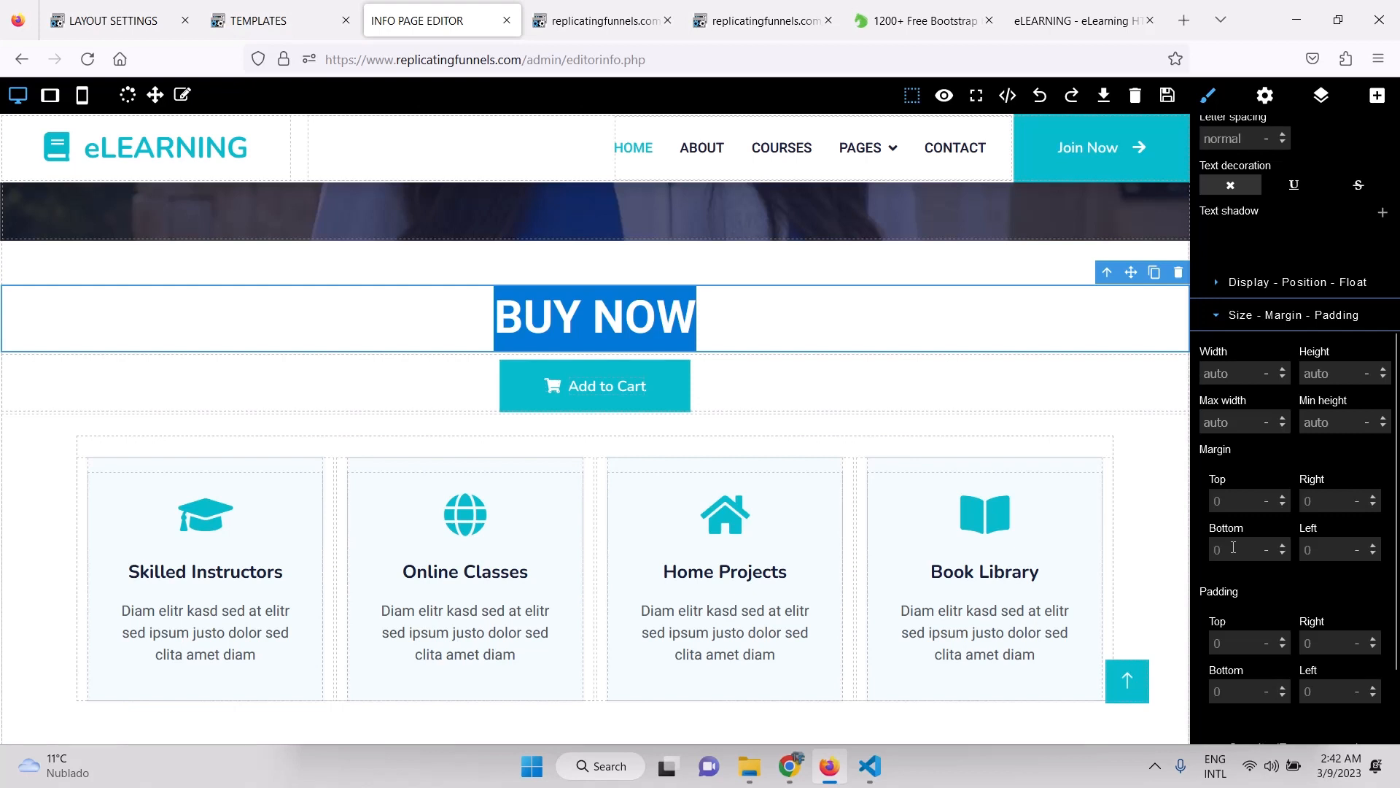
pyautogui.click(1233, 547)
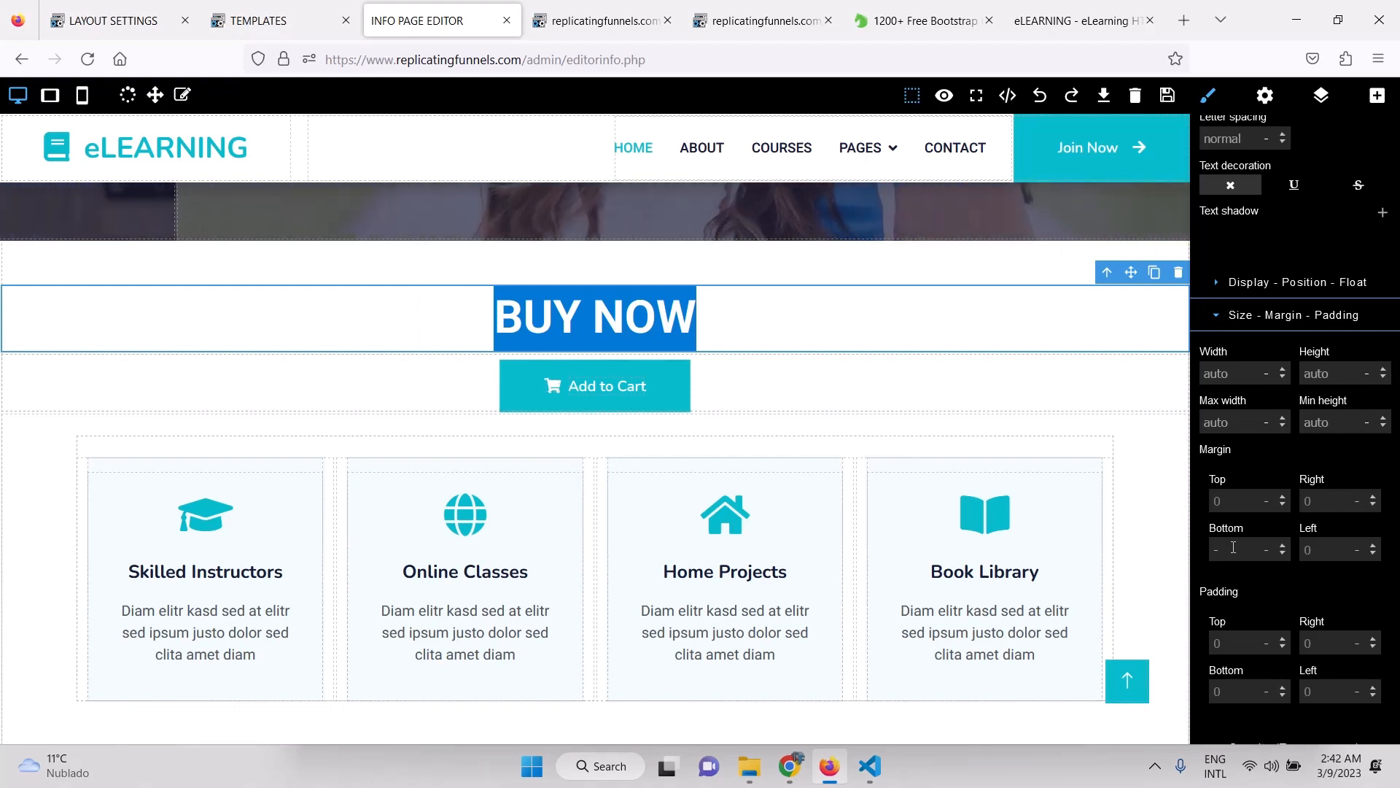
pyautogui.write('-')
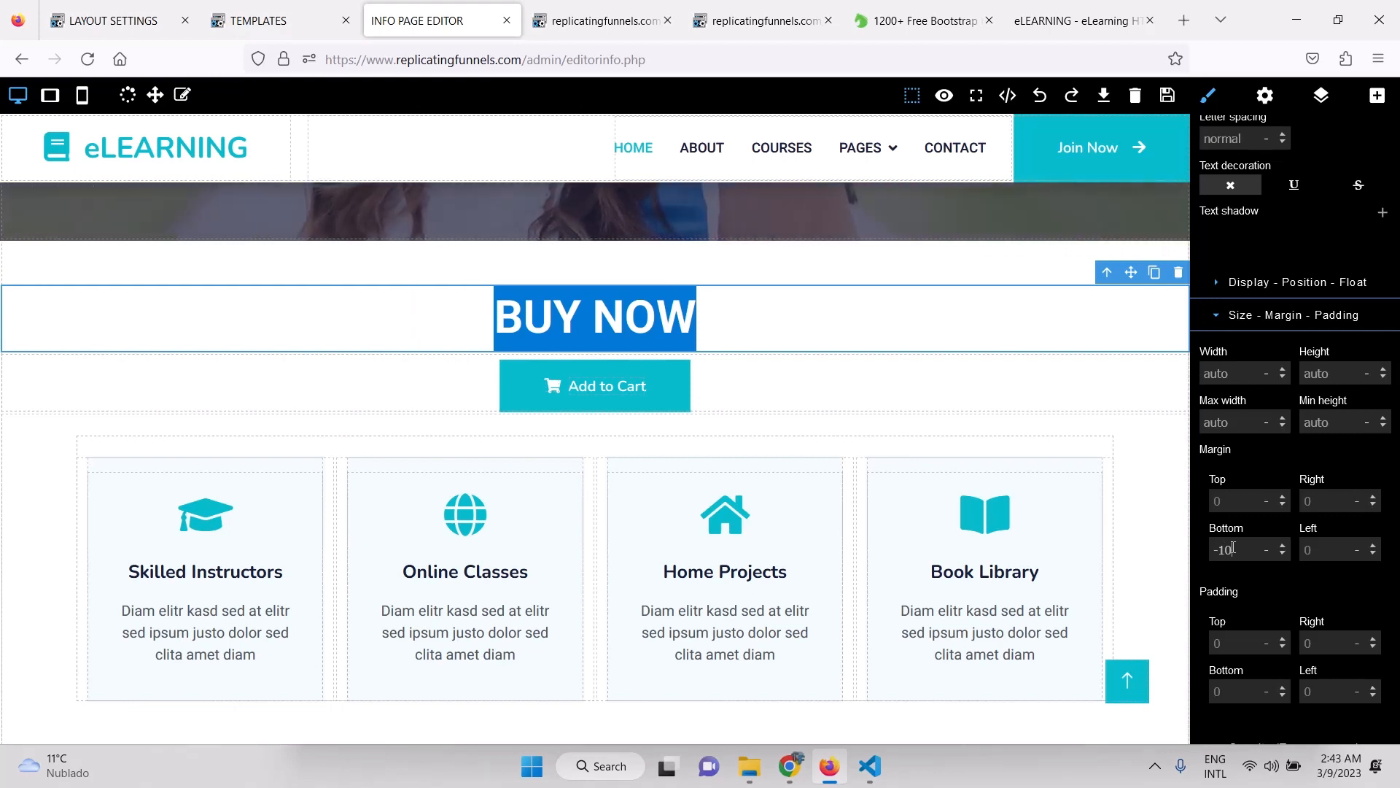
pyautogui.press('Return')
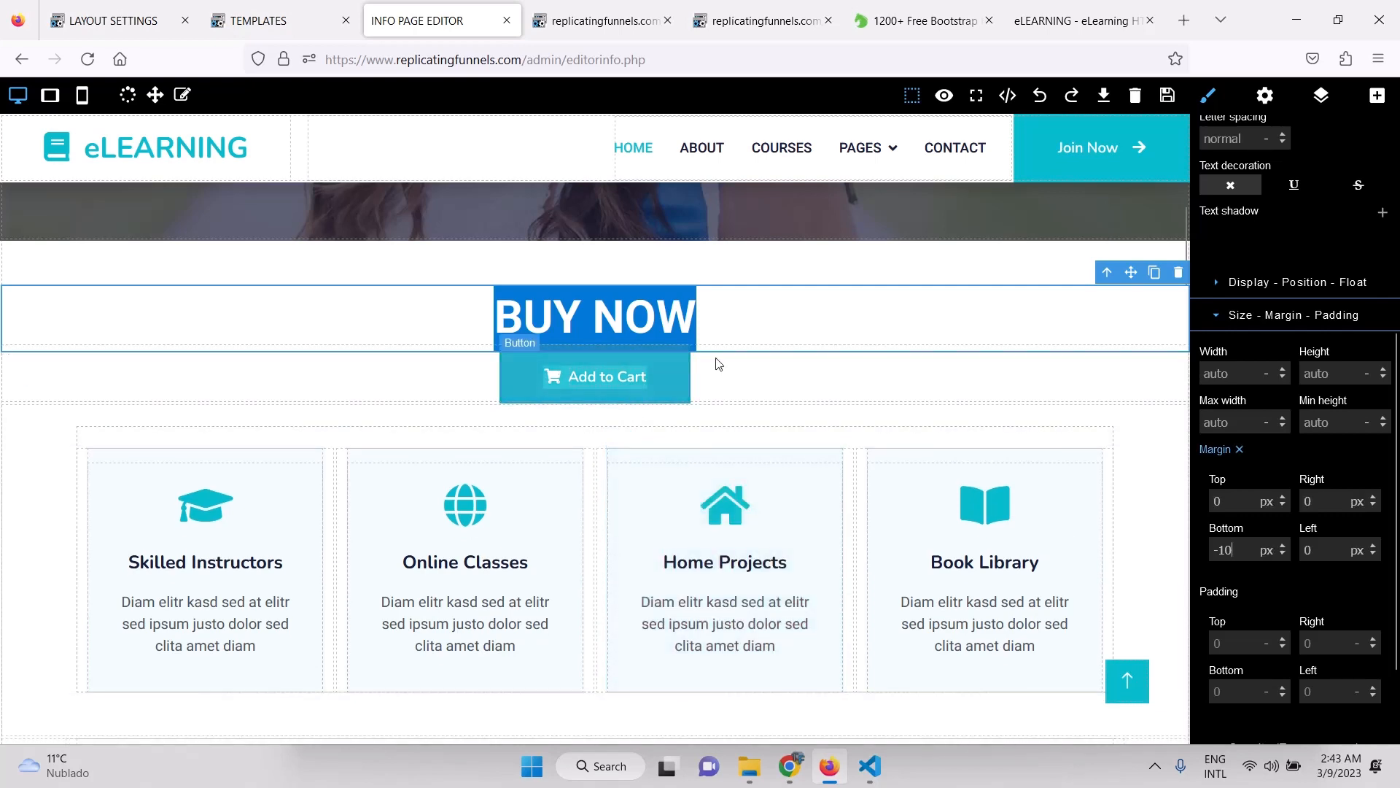
pyautogui.click(1167, 97)
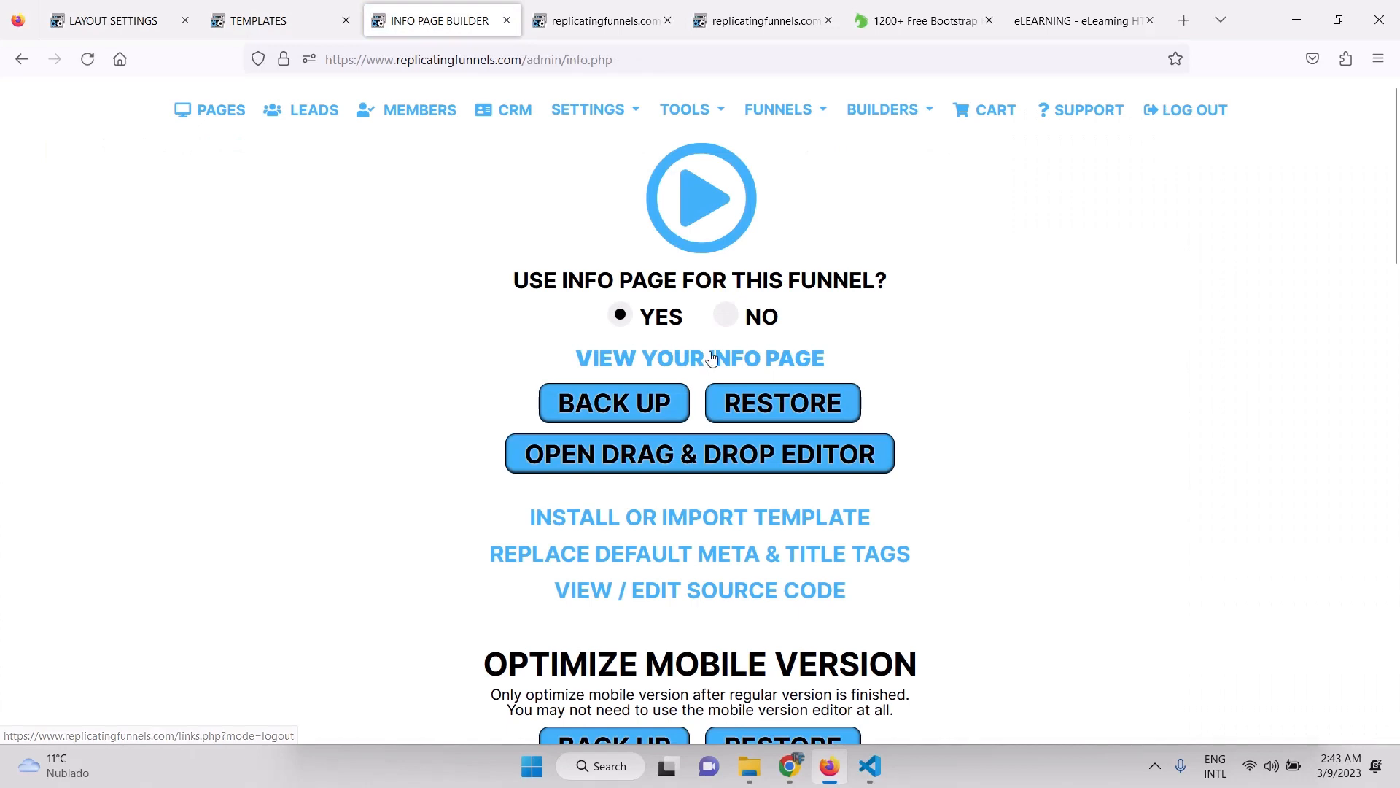
# On the live info page, confirm Add to Cart adds iPhone ($101.00), then close the extra tabs.
pyautogui.click(705, 359)
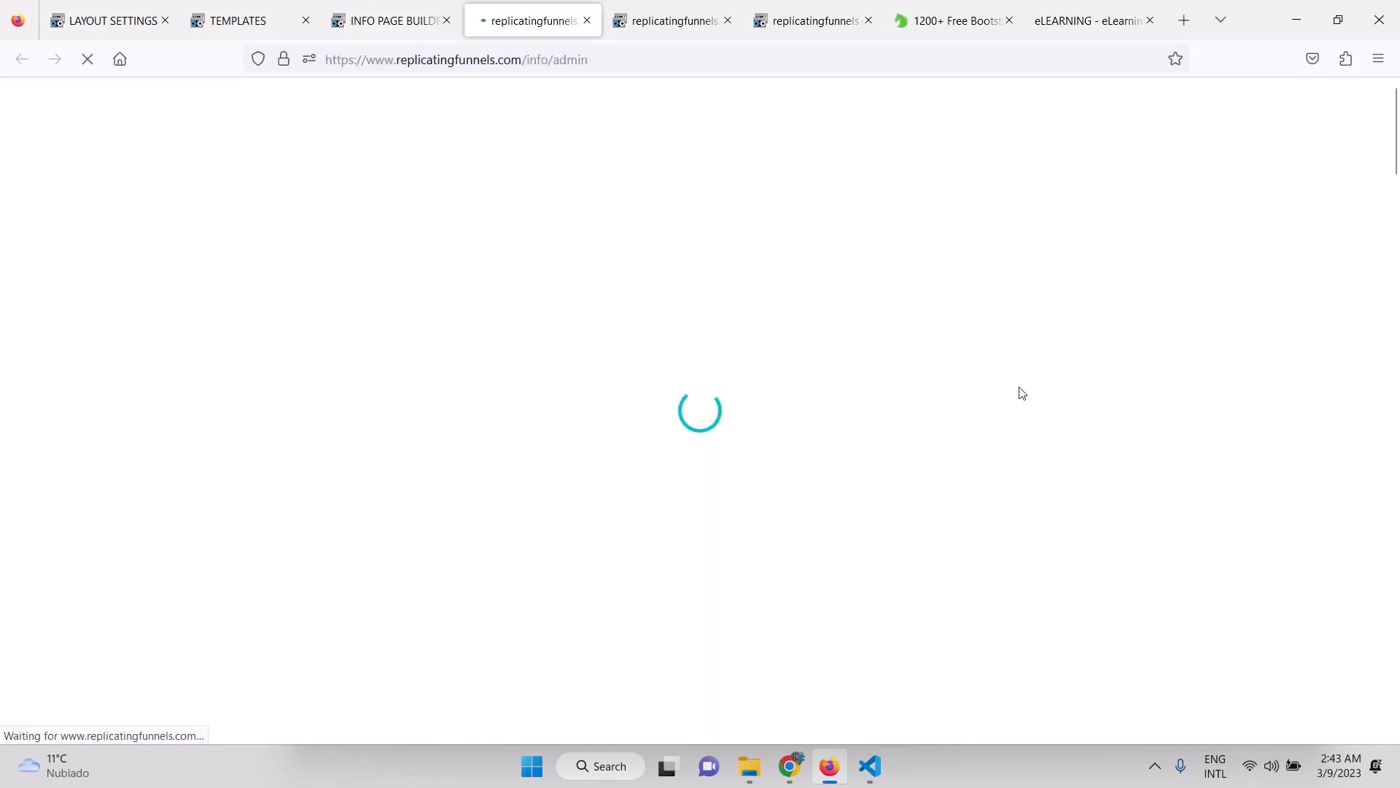
pyautogui.scroll(-7, 1019, 392)
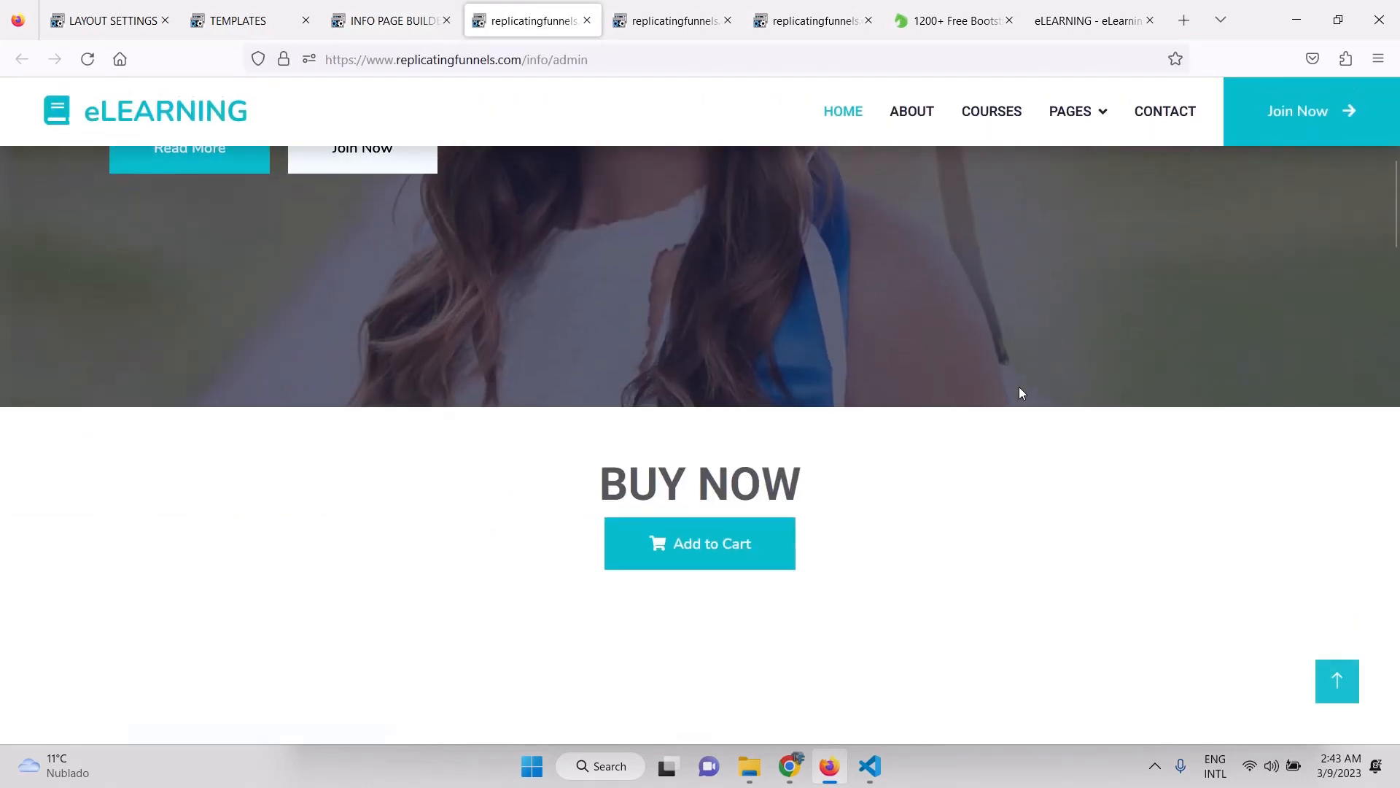
pyautogui.click(739, 560)
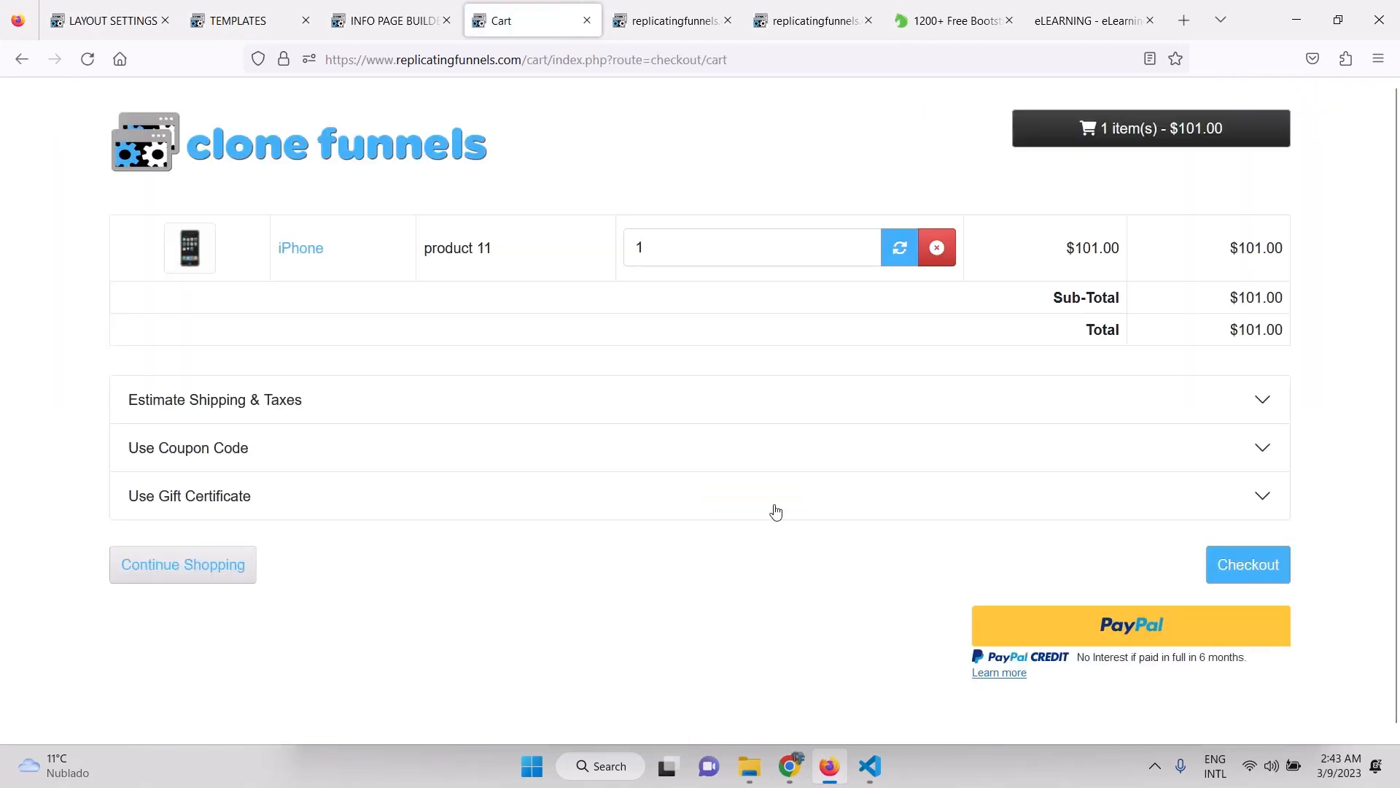
pyautogui.click(587, 22)
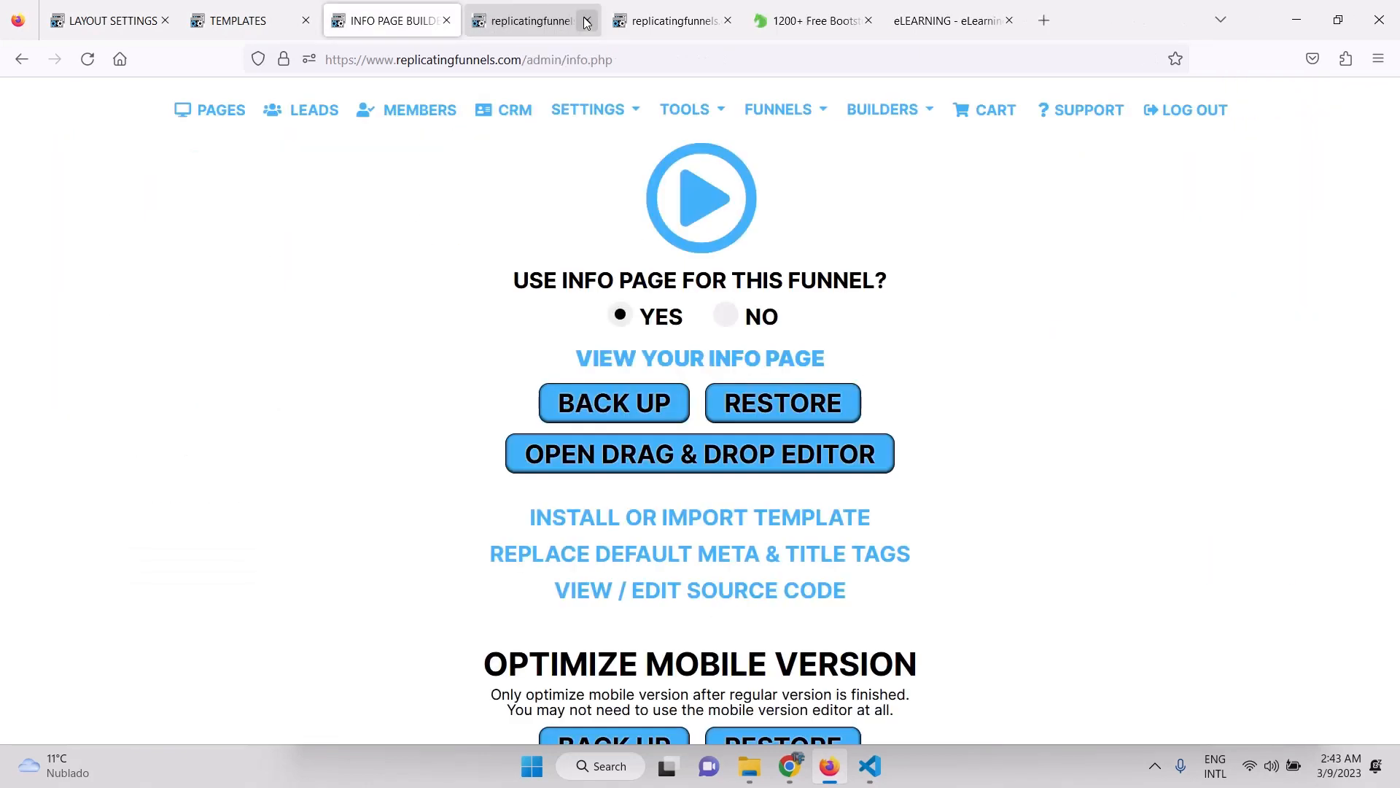
pyautogui.click(587, 21)
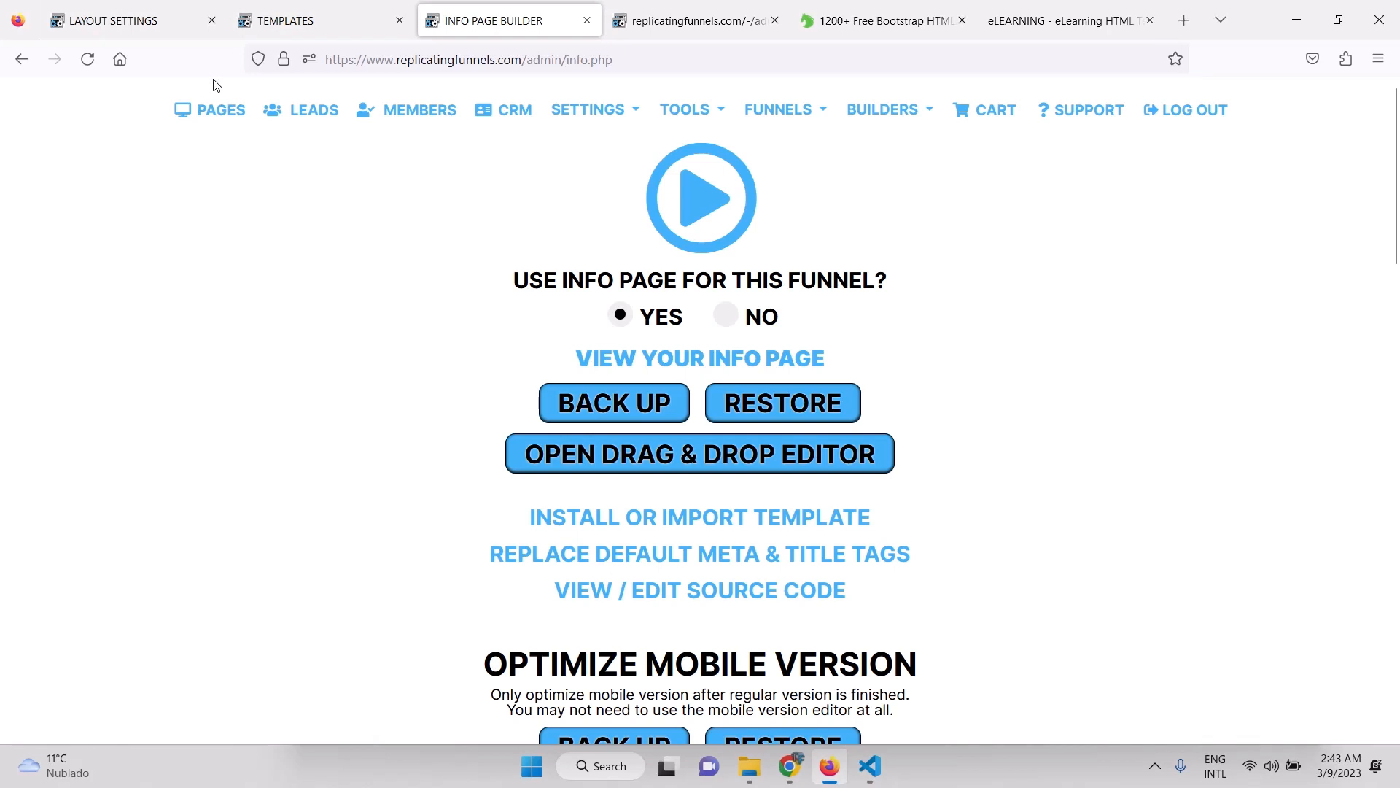
# Open the funnel's Pages list.
pyautogui.click(215, 113)
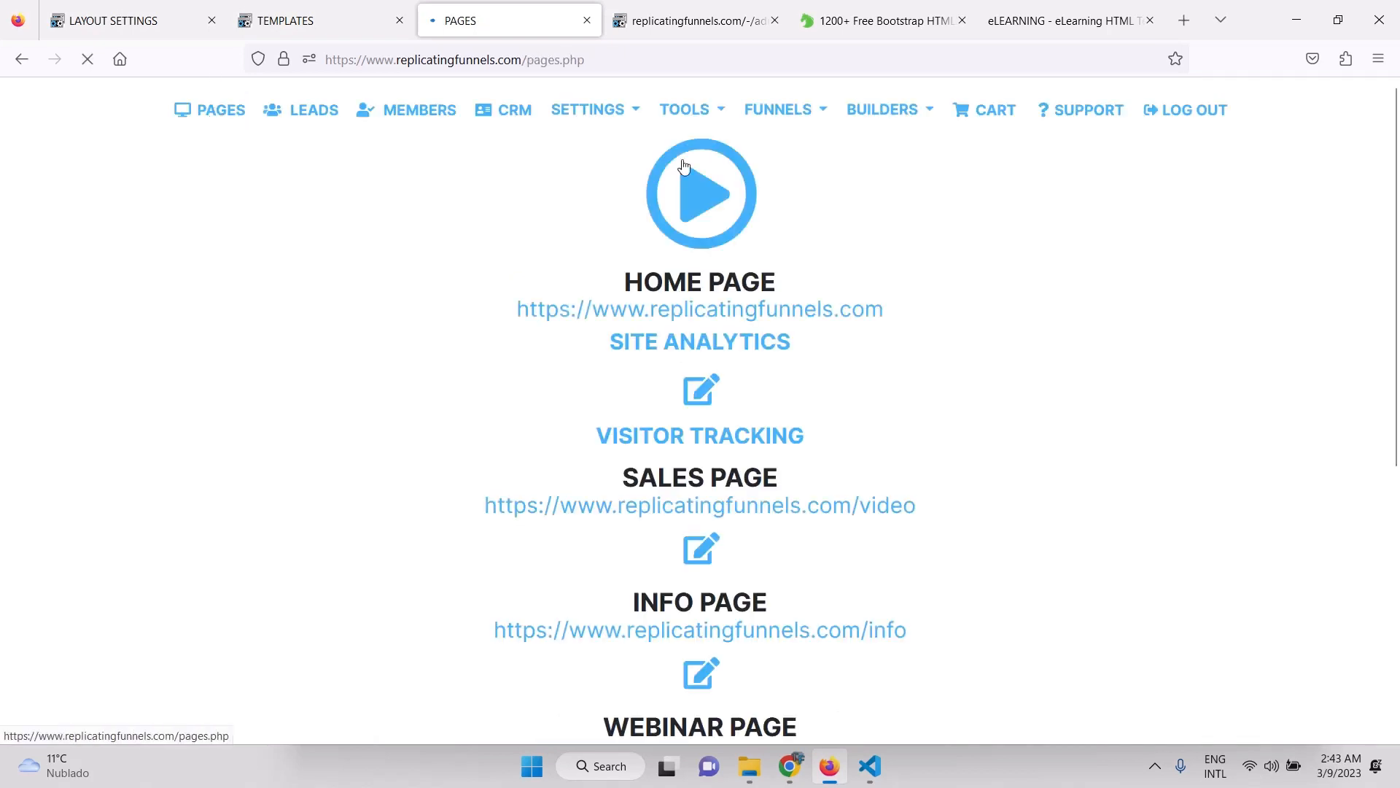
pyautogui.scroll(-1, 1153, 384)
pyautogui.scroll(1, 965, 363)
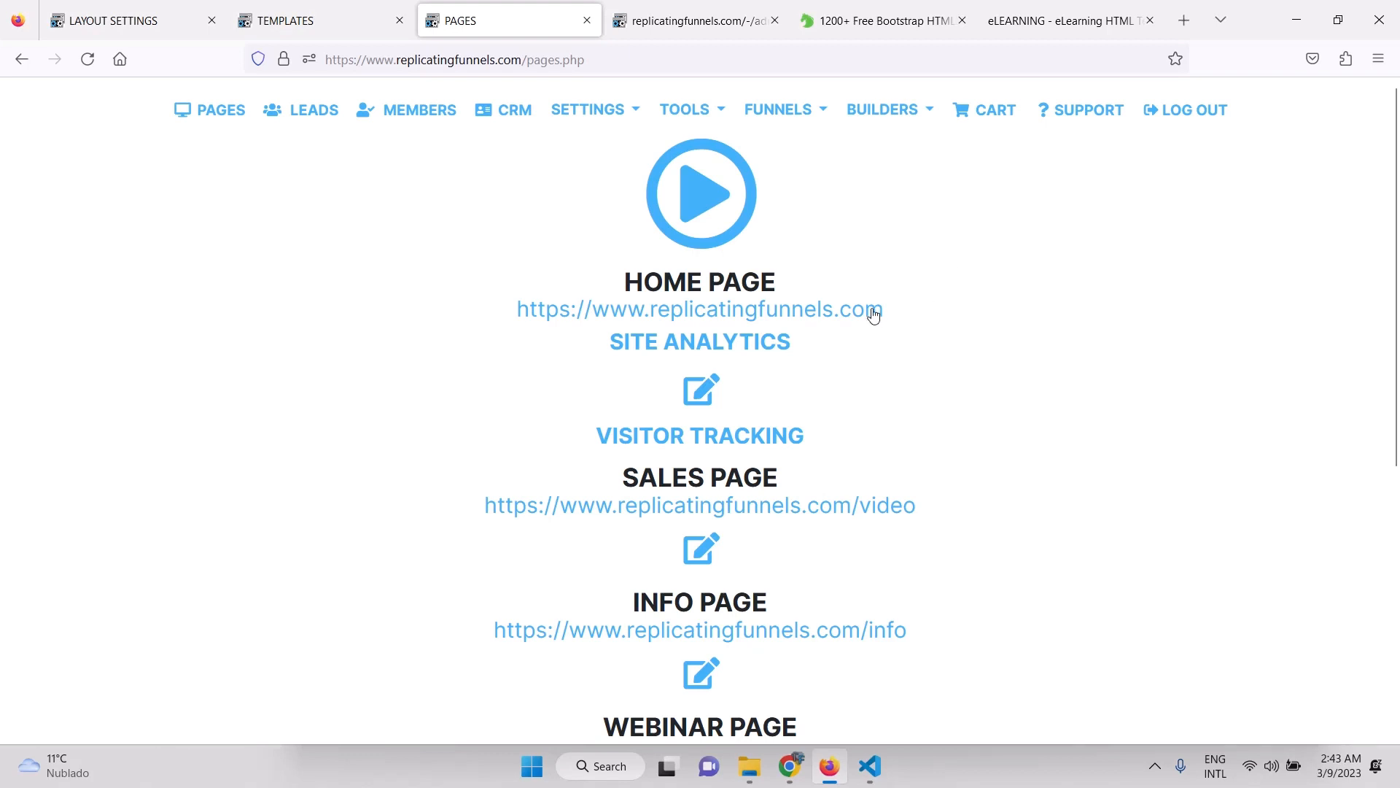
# In System Settings, keep MAIN FUNNEL LANDING PAGE as the site's home page.
pyautogui.click(549, 111)
pyautogui.click(593, 149)
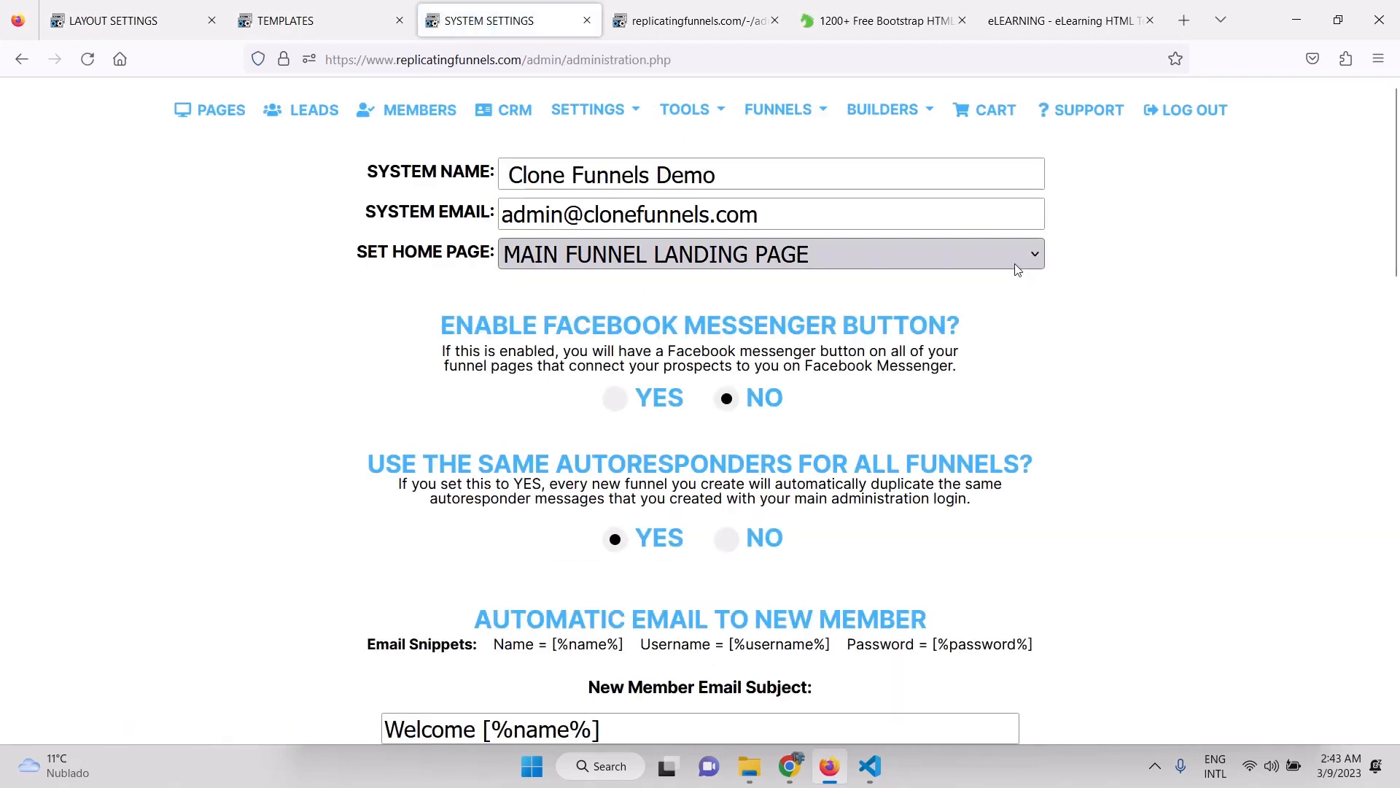
pyautogui.click(1014, 262)
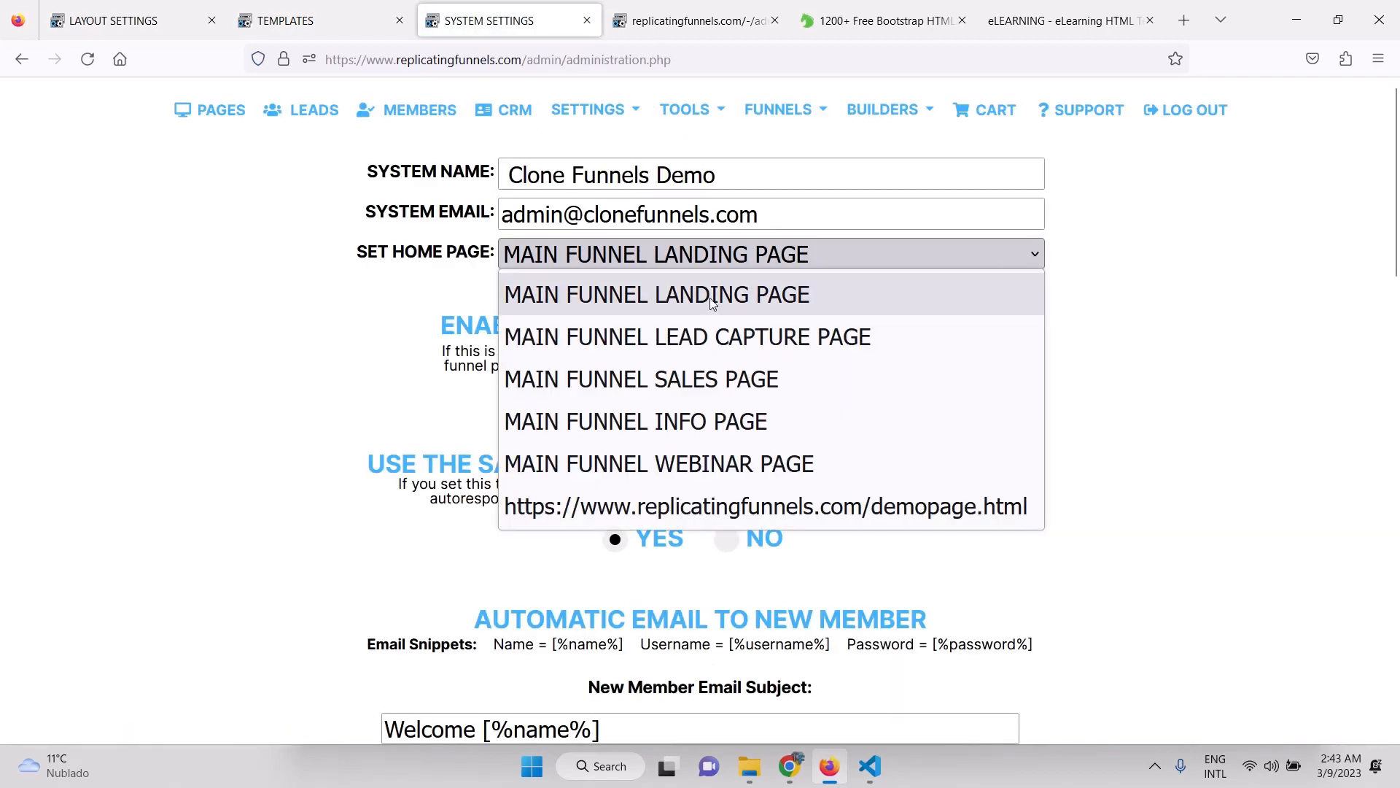
pyautogui.click(676, 312)
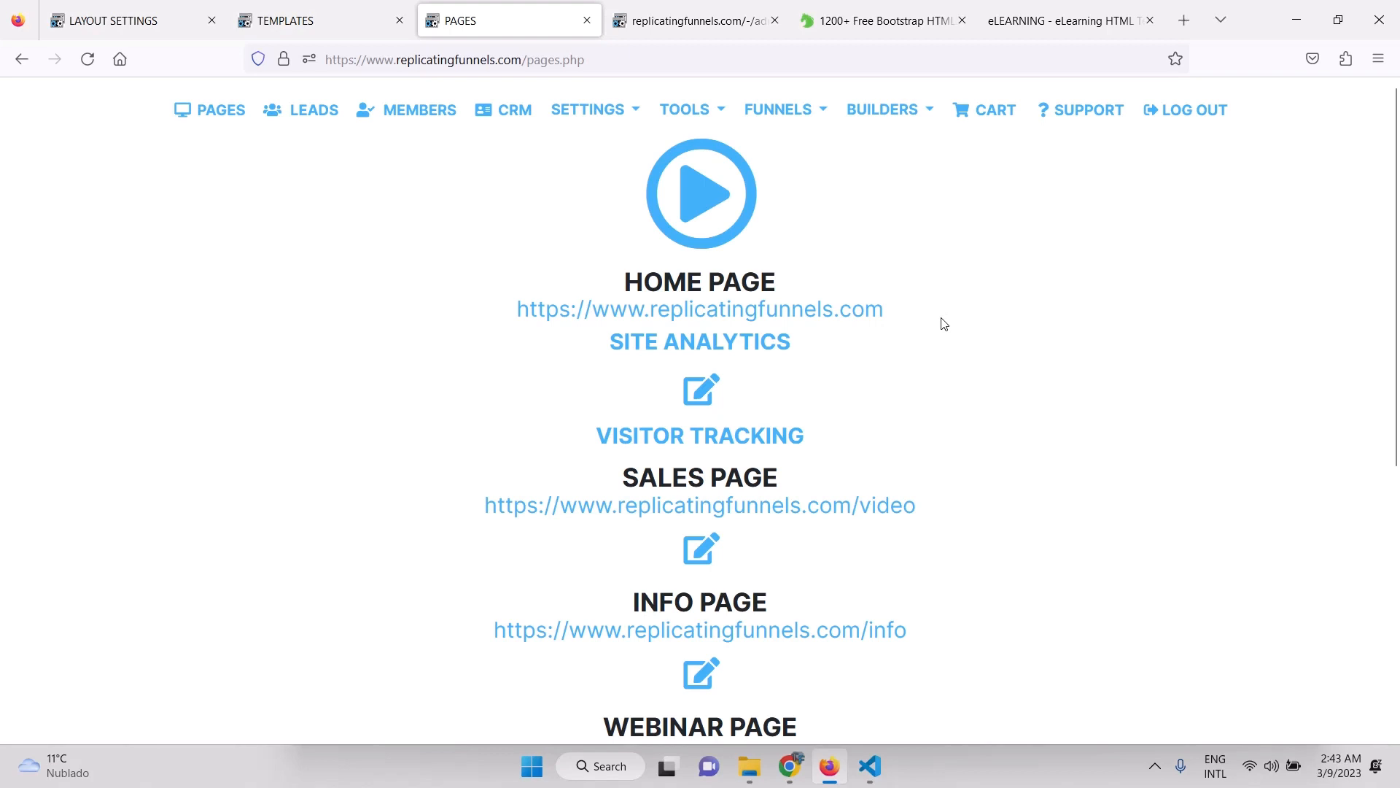
pyautogui.scroll(-1, 948, 361)
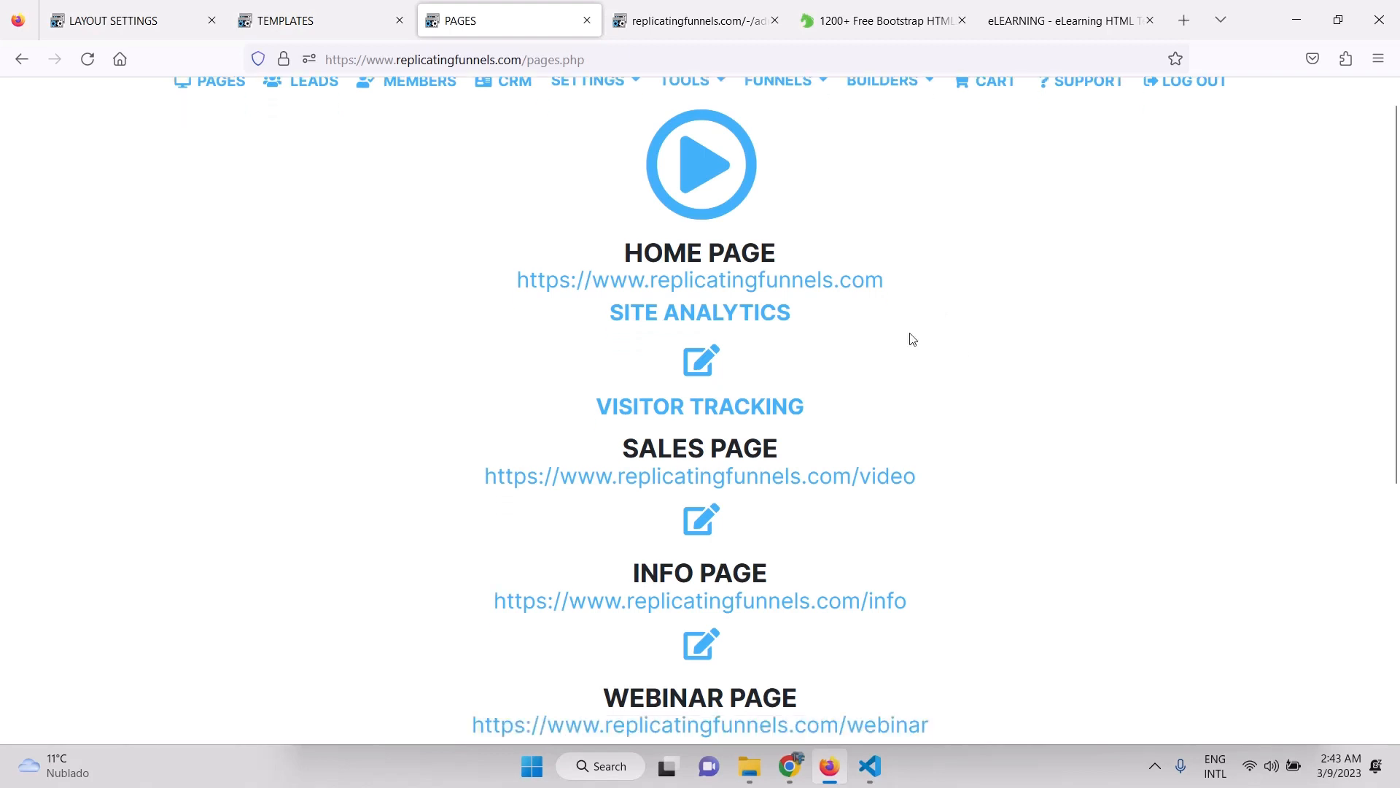
# On the live home page, submit the lead form with a test name, mobile number and e-mail.
pyautogui.click(867, 293)
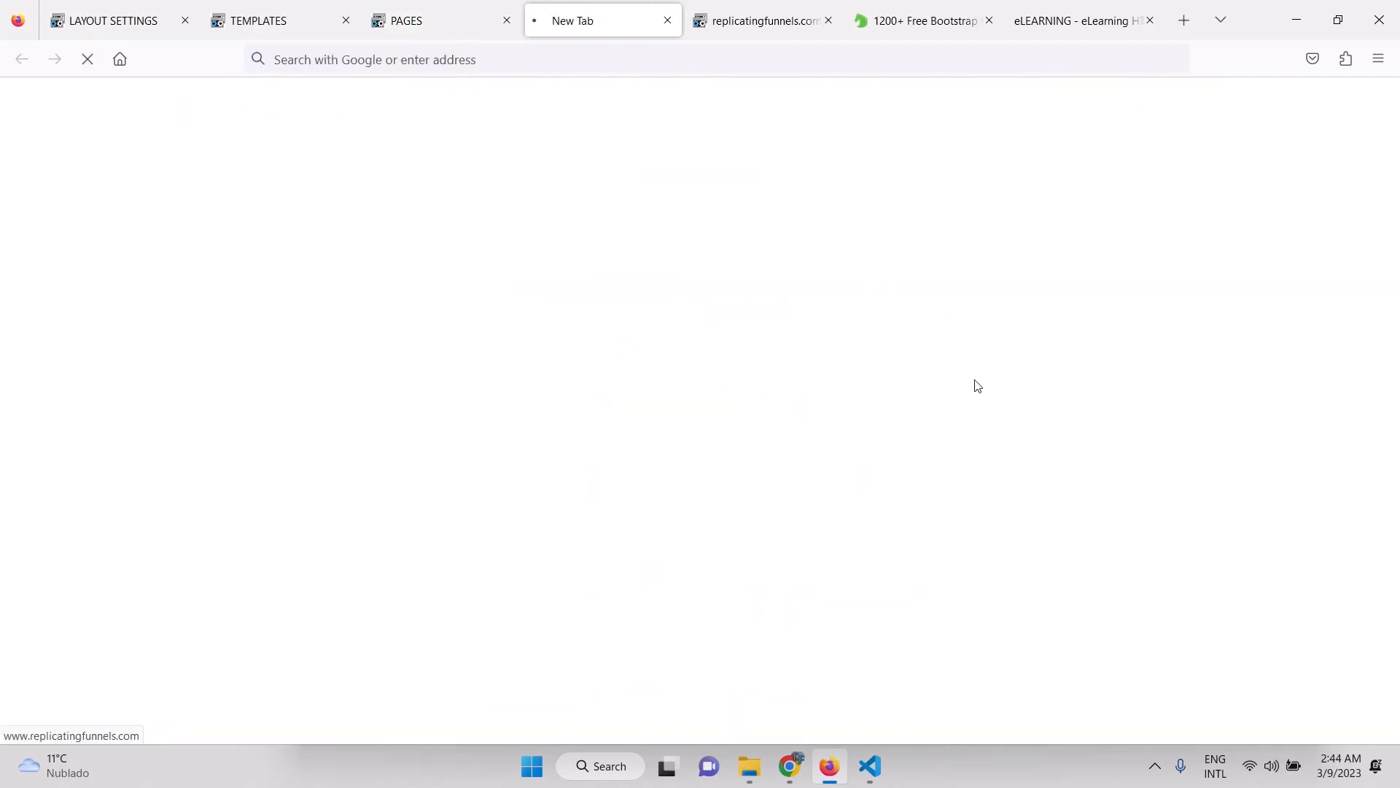
pyautogui.scroll(-7, 978, 385)
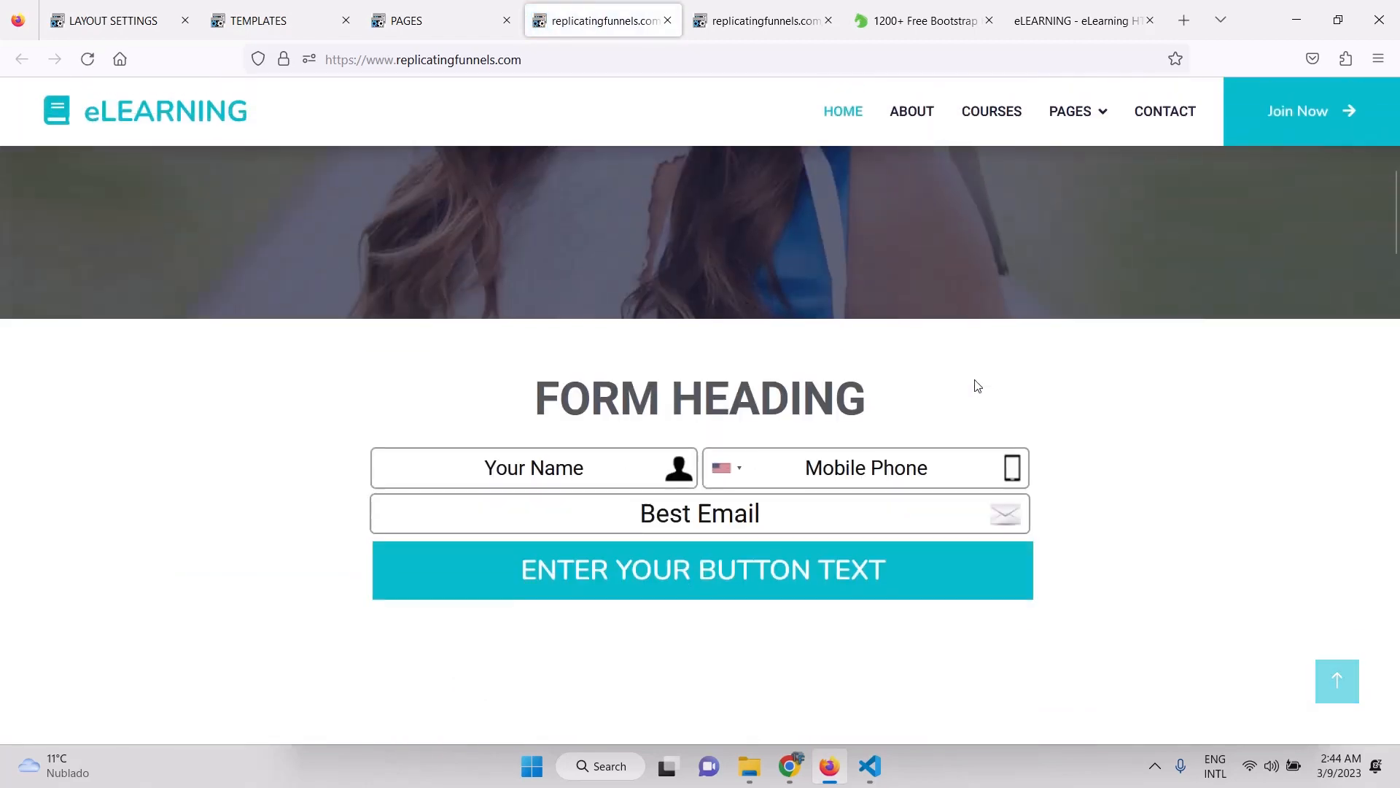
pyautogui.click(488, 456)
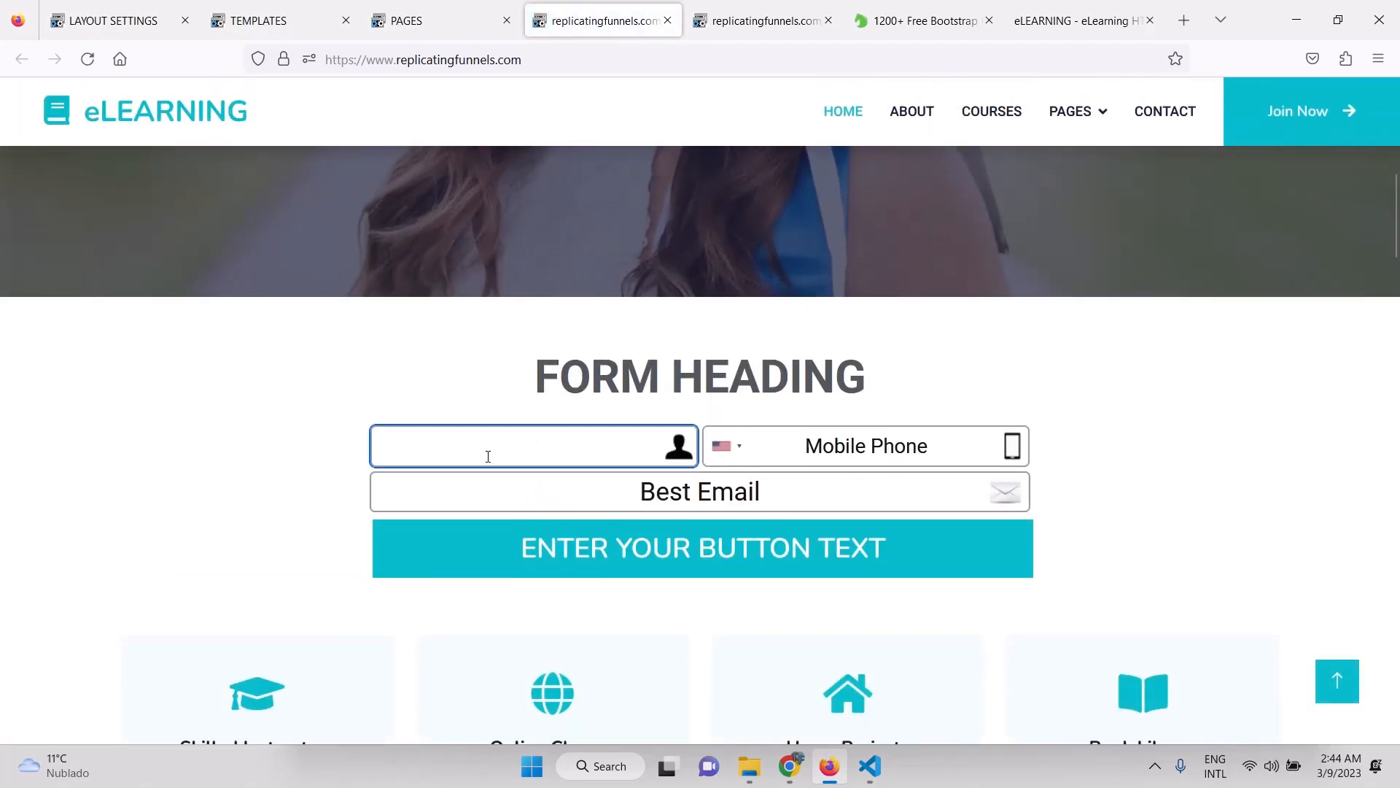
pyautogui.write('Ryan')
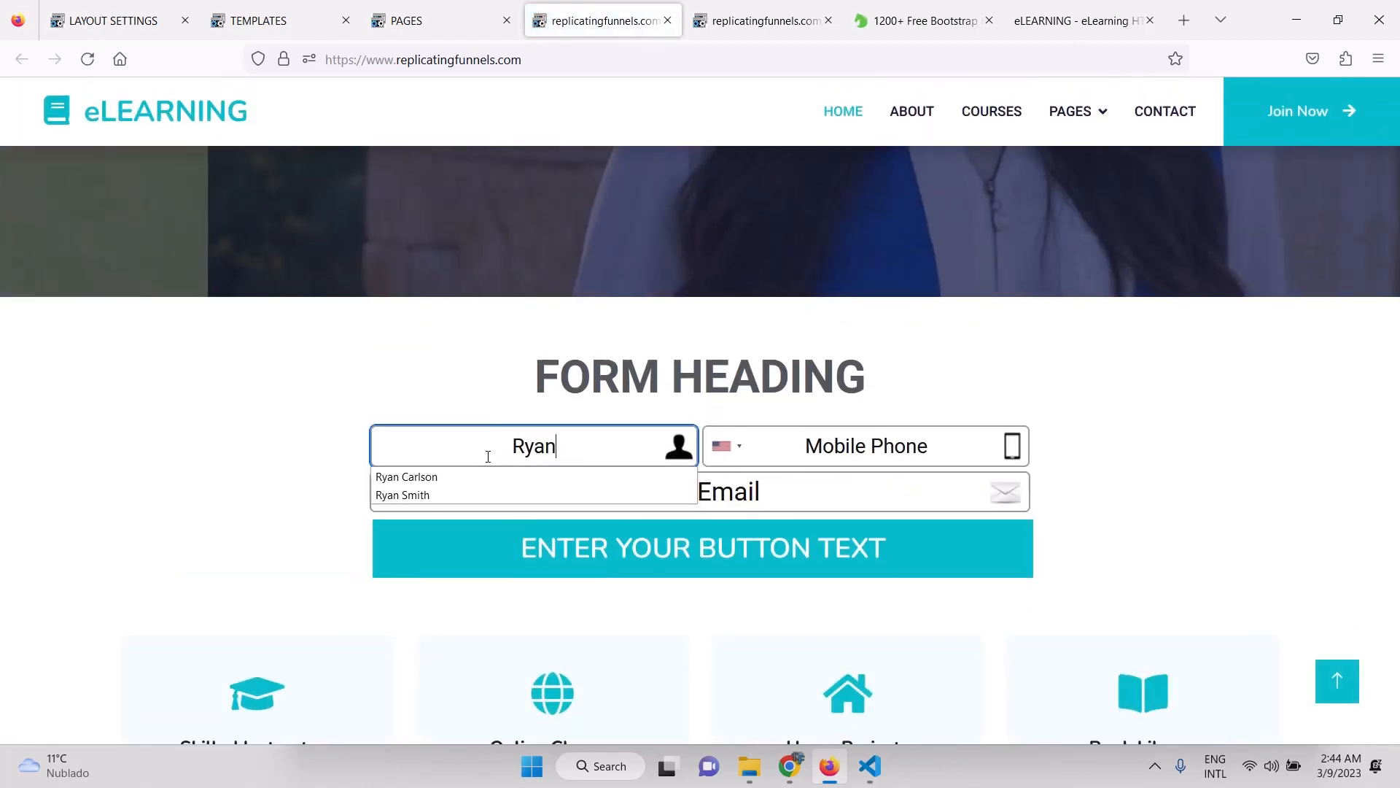
pyautogui.press('Tab')
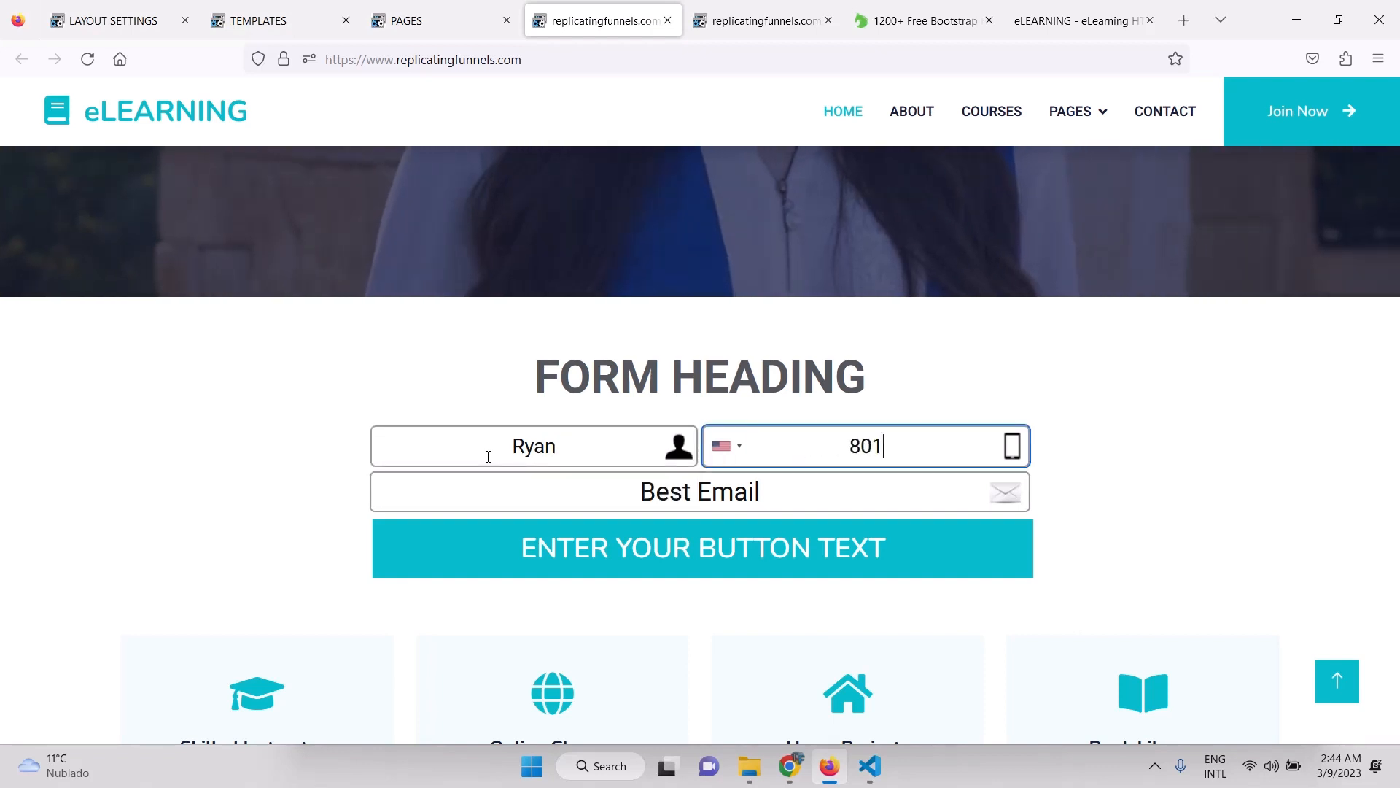
pyautogui.press('Tab')
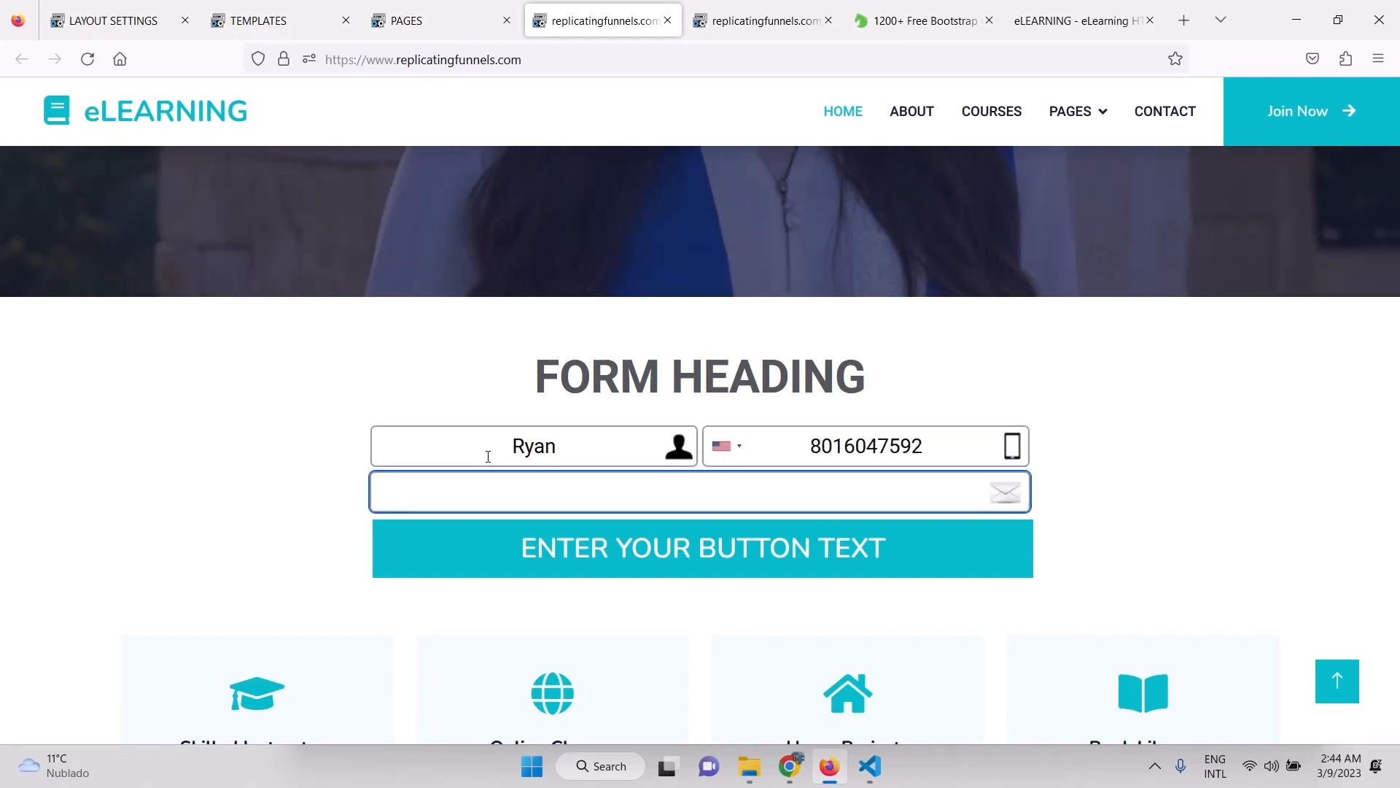
pyautogui.write('test@d')
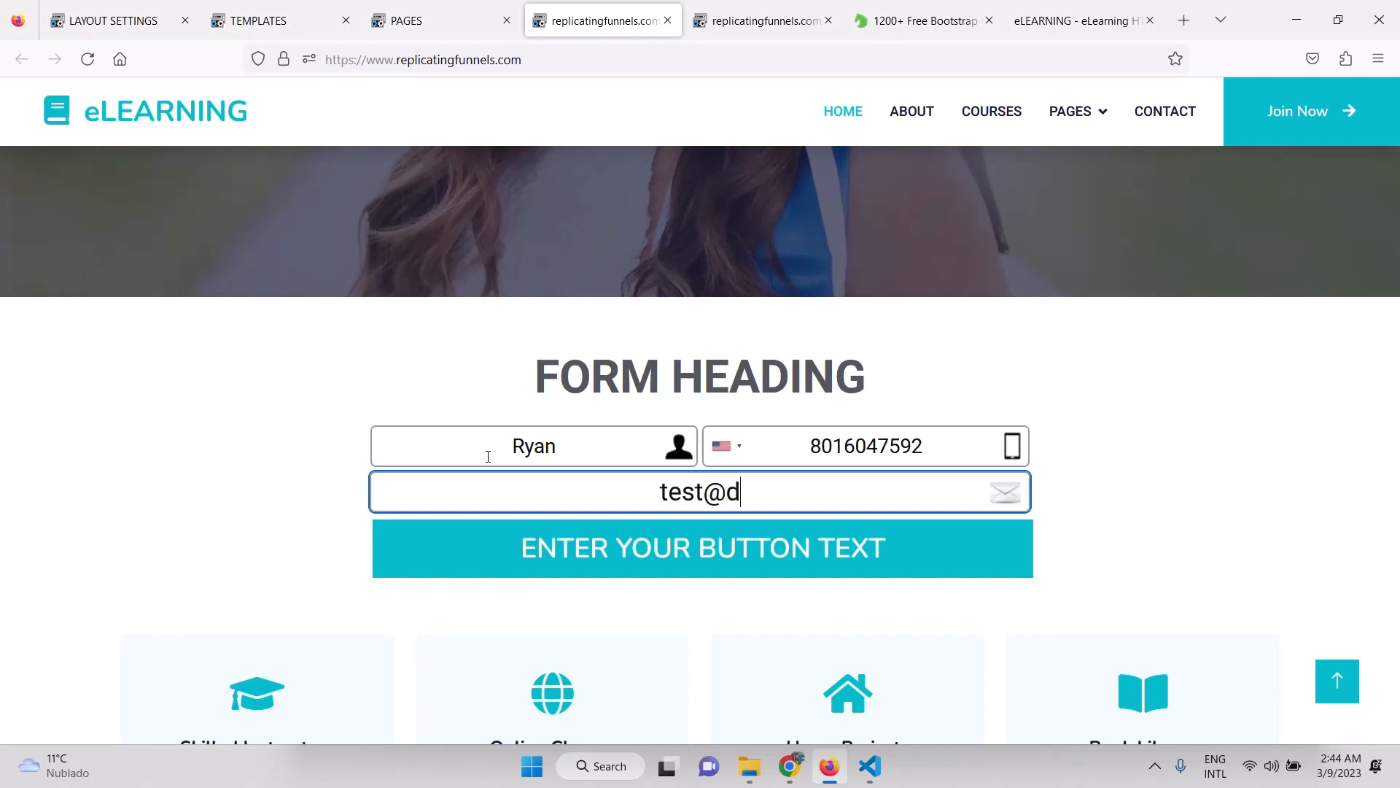
pyautogui.write('emo.com')
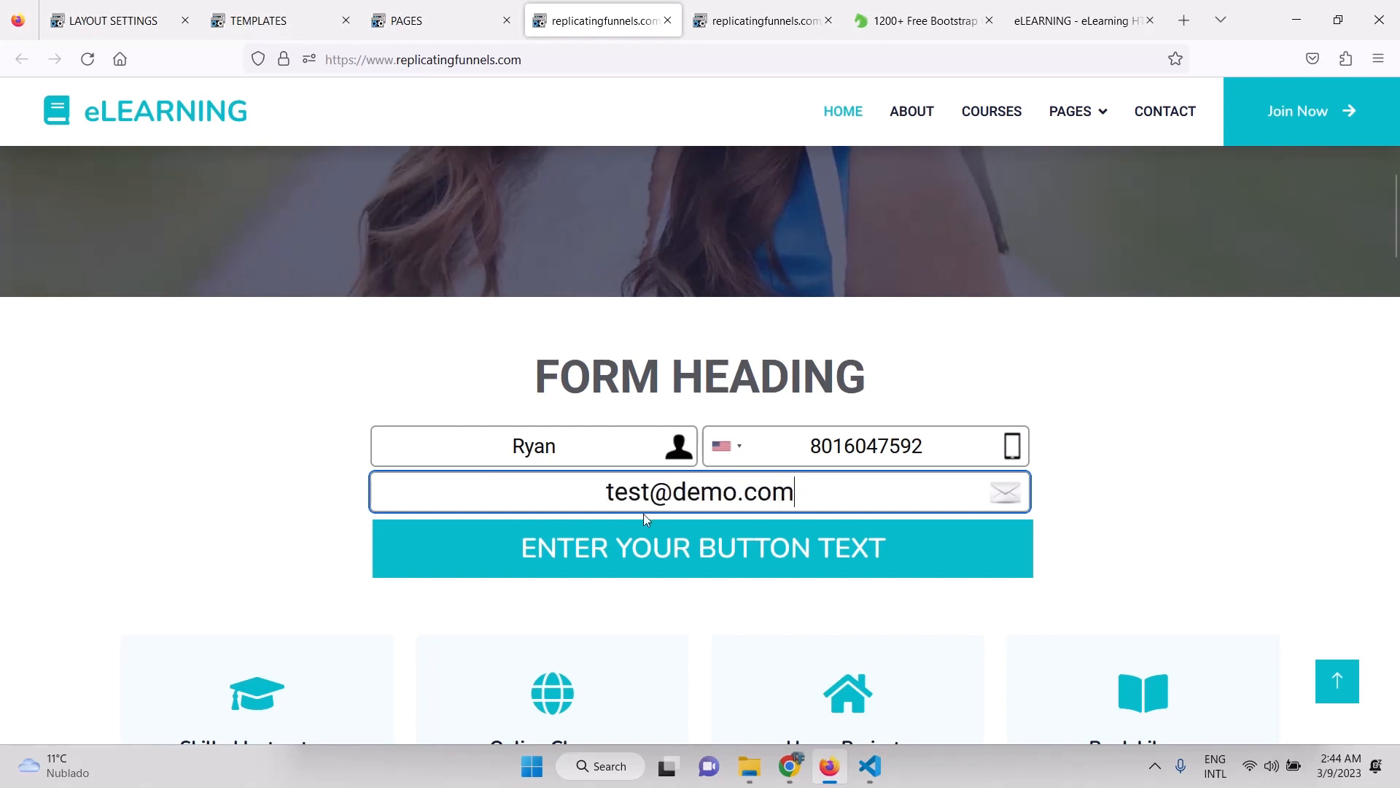
pyautogui.click(649, 548)
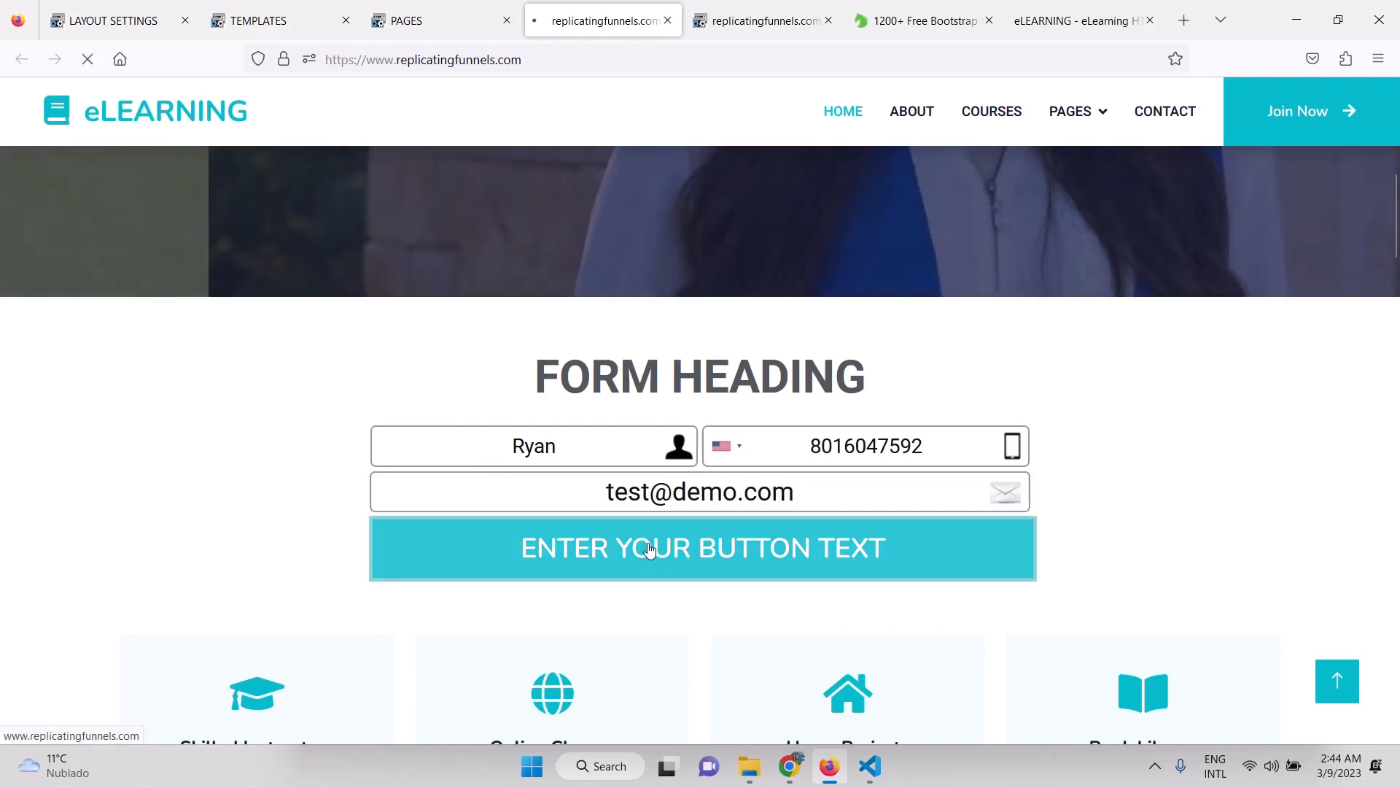